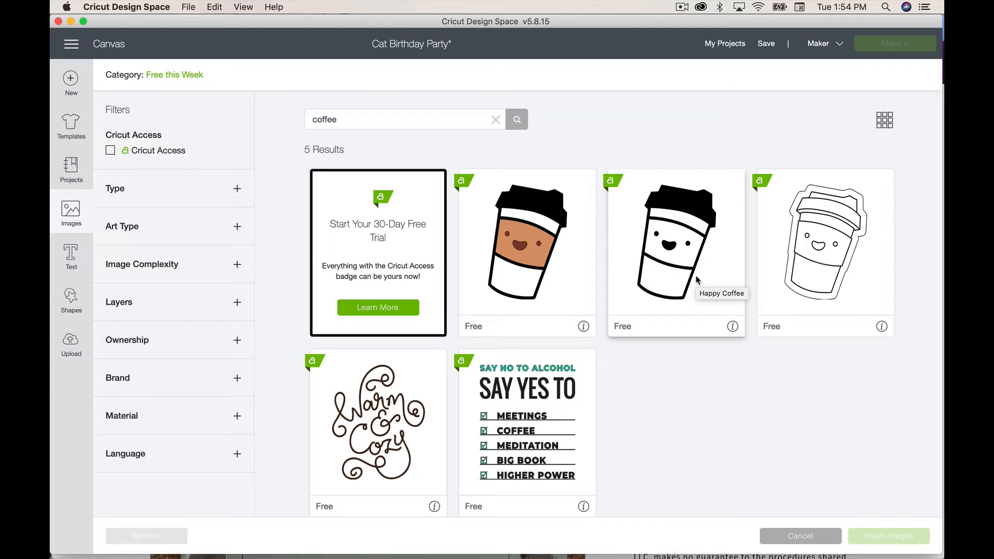
Insert the black-and-white Happy Coffee image and place it near the middle of the canvas at about 4 by 5.36 inches.
{"action": "left_click", "coordinate": [681, 270]}
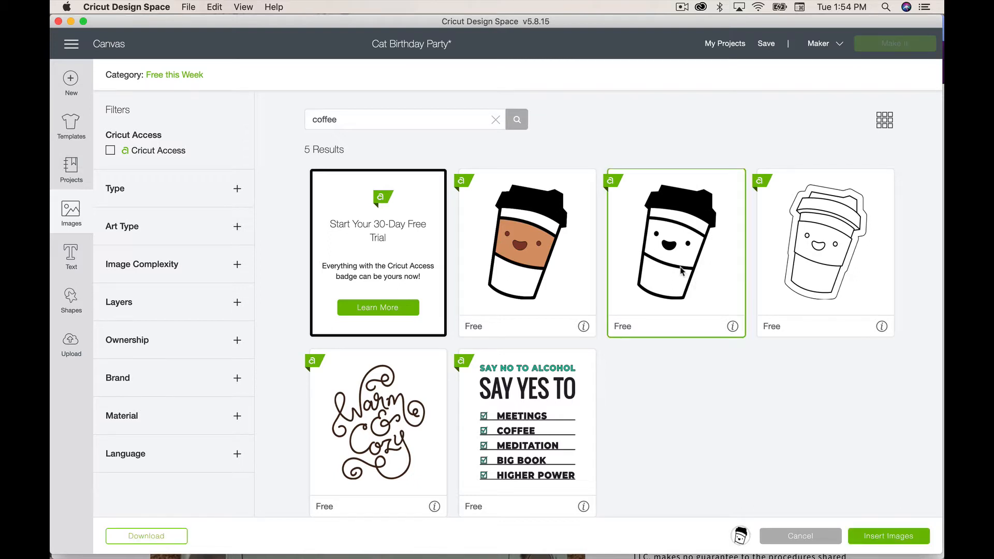
{"action": "left_click", "coordinate": [862, 536]}
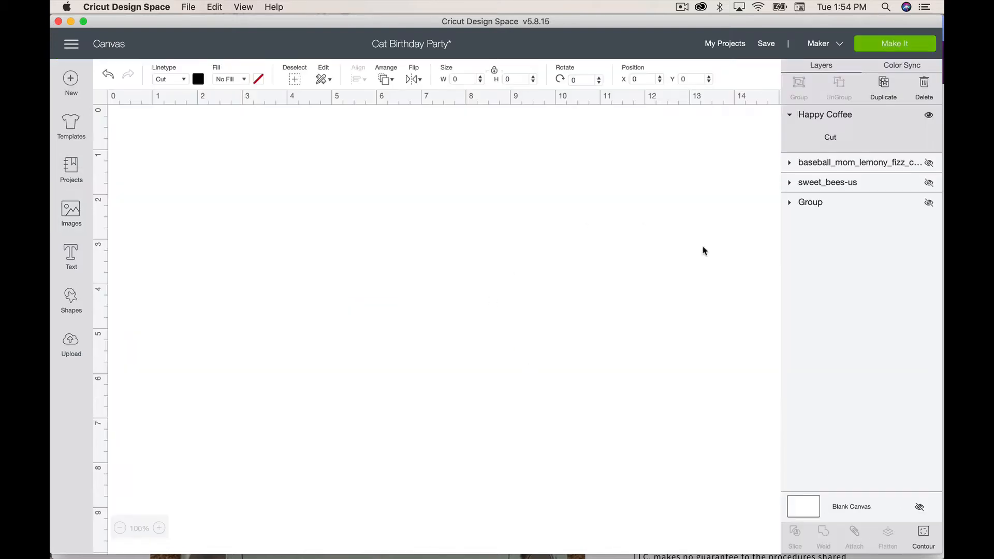
{"action": "left_click_drag", "start_coordinate": [284, 315], "coordinate": [421, 417]}
{"action": "left_click_drag", "start_coordinate": [301, 337], "coordinate": [456, 335]}
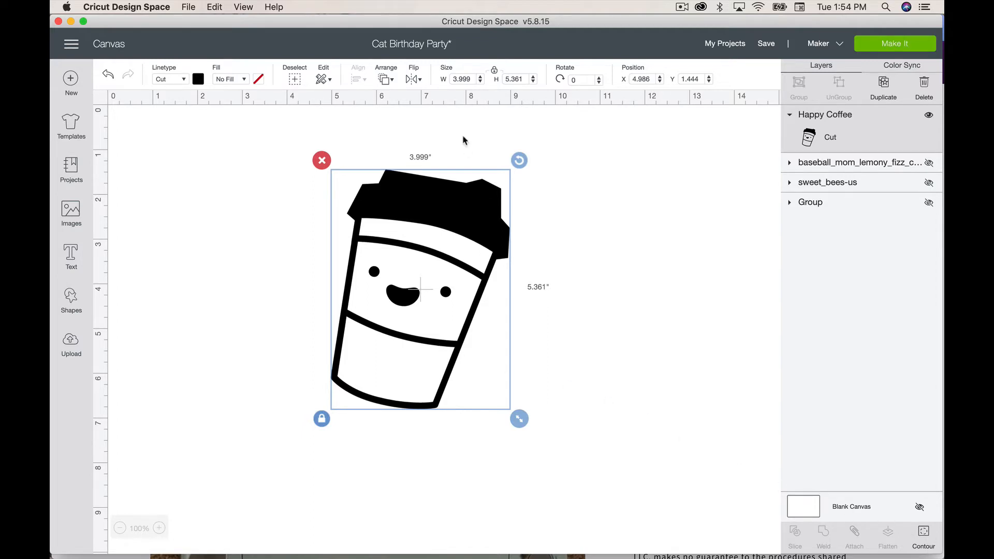
{"action": "left_click_drag", "start_coordinate": [433, 272], "coordinate": [462, 278]}
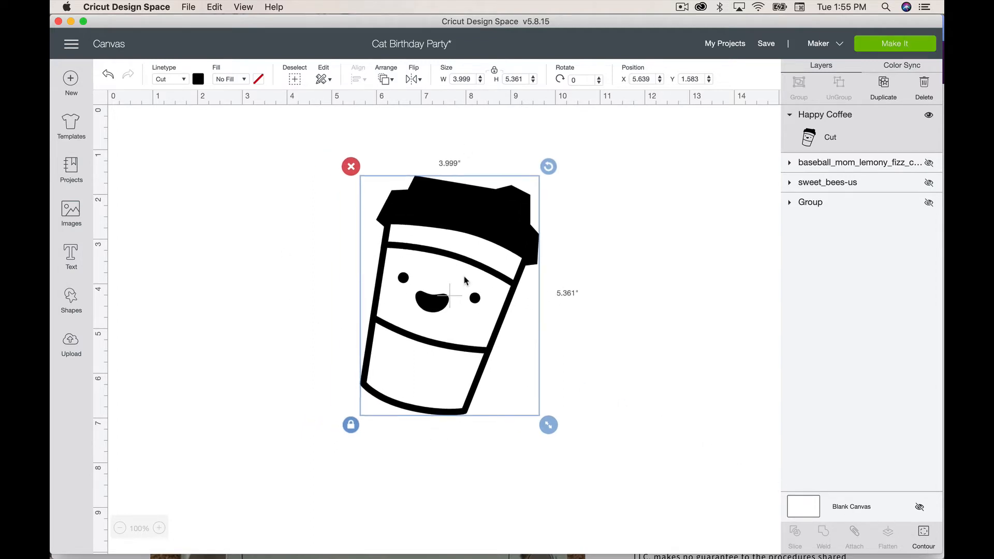
Hide the contours of the coffee cup's sleeve panel, lower panel and thin upper band.
{"action": "left_click", "coordinate": [922, 542]}
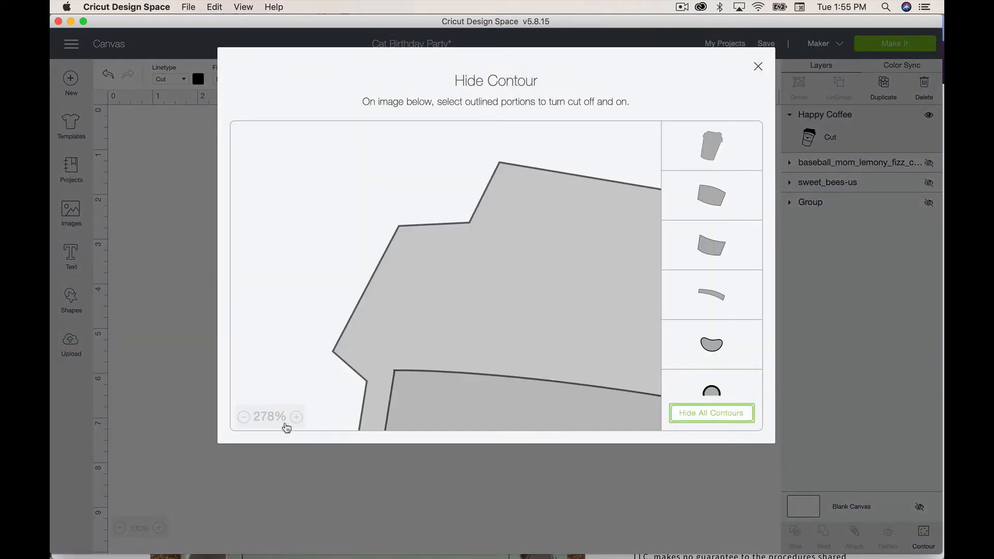
{"action": "left_click", "coordinate": [244, 419]}
{"action": "left_click", "coordinate": [244, 418]}
{"action": "left_click", "coordinate": [244, 418]}
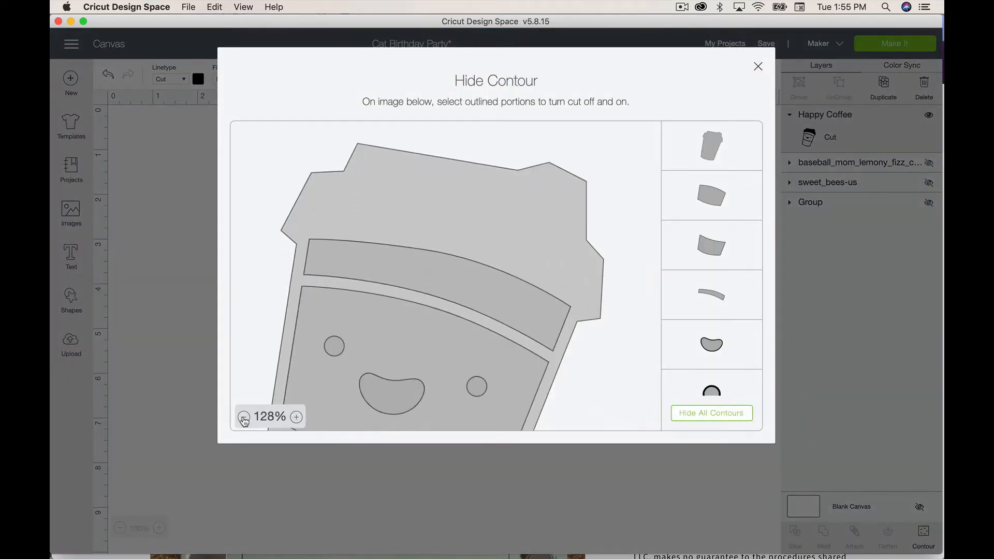
{"action": "left_click", "coordinate": [244, 418]}
{"action": "left_click", "coordinate": [289, 417]}
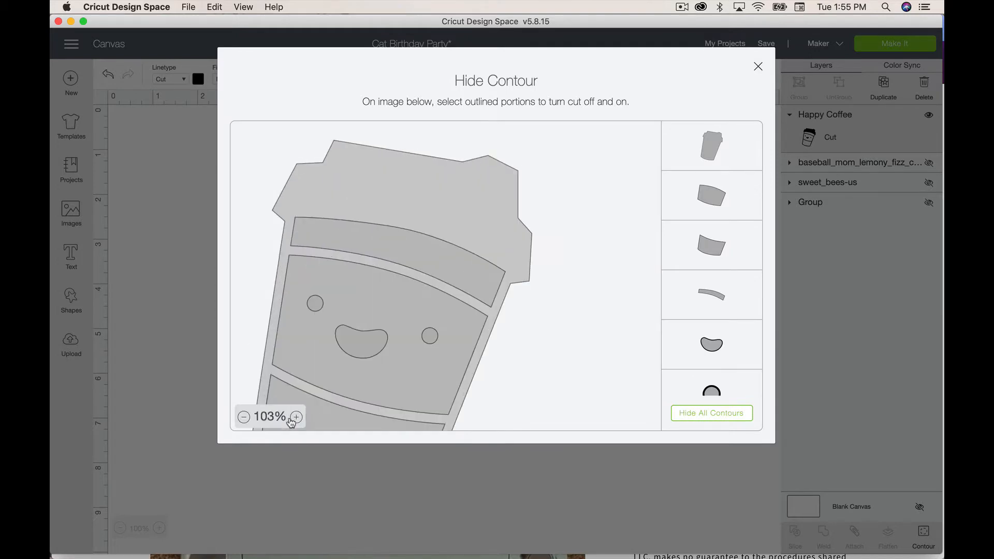
{"action": "left_click", "coordinate": [244, 417]}
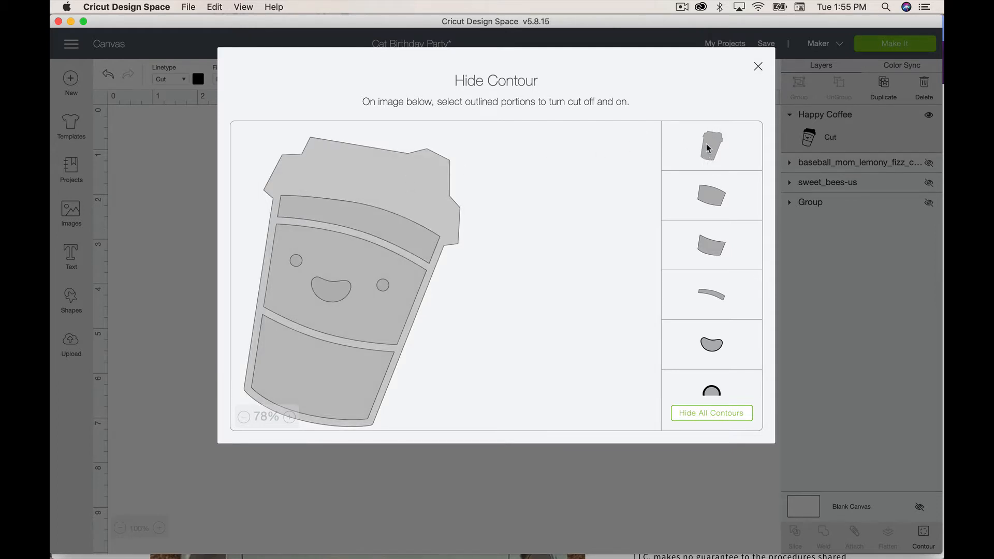
{"action": "left_click", "coordinate": [711, 203]}
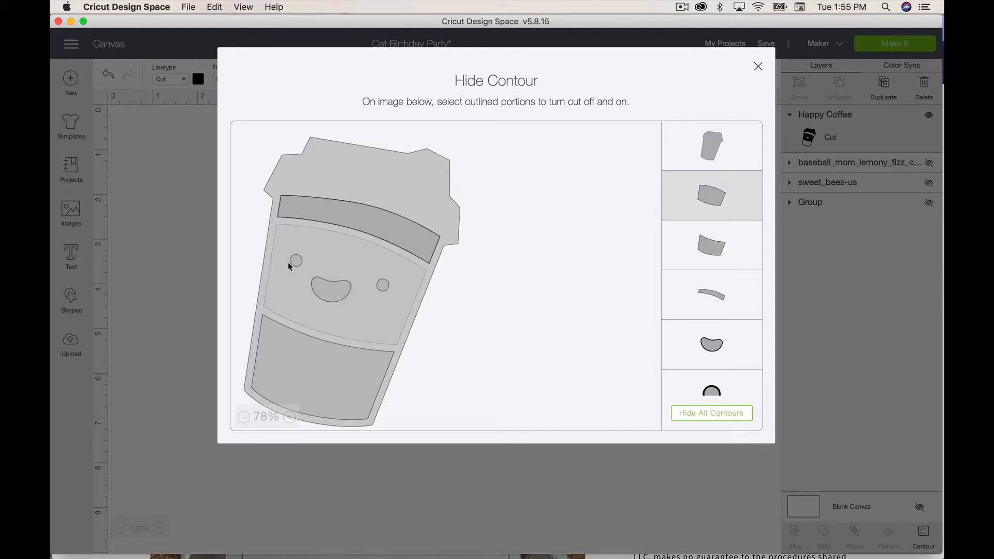
{"action": "left_click", "coordinate": [714, 259]}
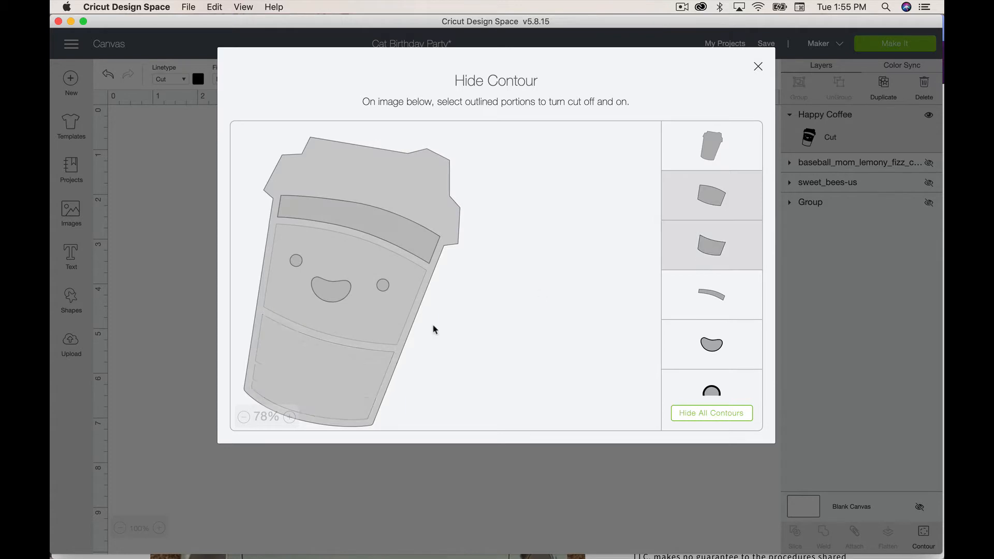
{"action": "left_click", "coordinate": [709, 304]}
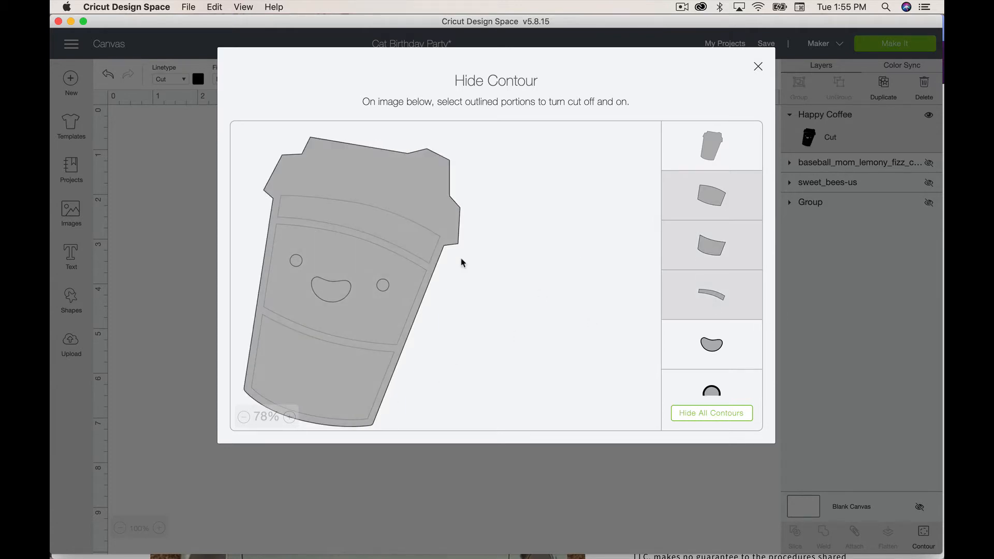
Hide the contours of the cup's smiling mouth and left eye.
{"action": "left_click", "coordinate": [713, 346]}
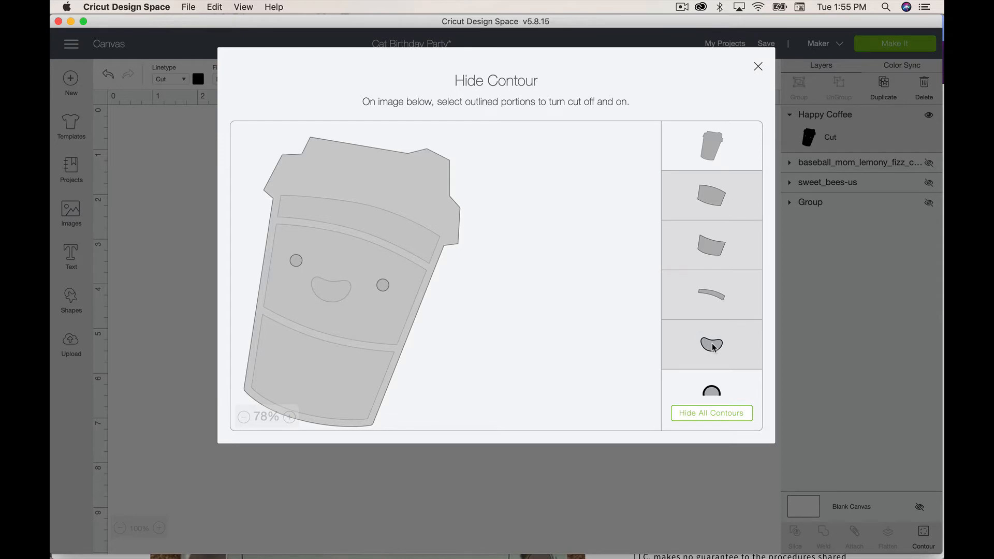
{"action": "scroll", "coordinate": [714, 348], "scroll_direction": "down", "scroll_amount": 3}
{"action": "left_click", "coordinate": [706, 325]}
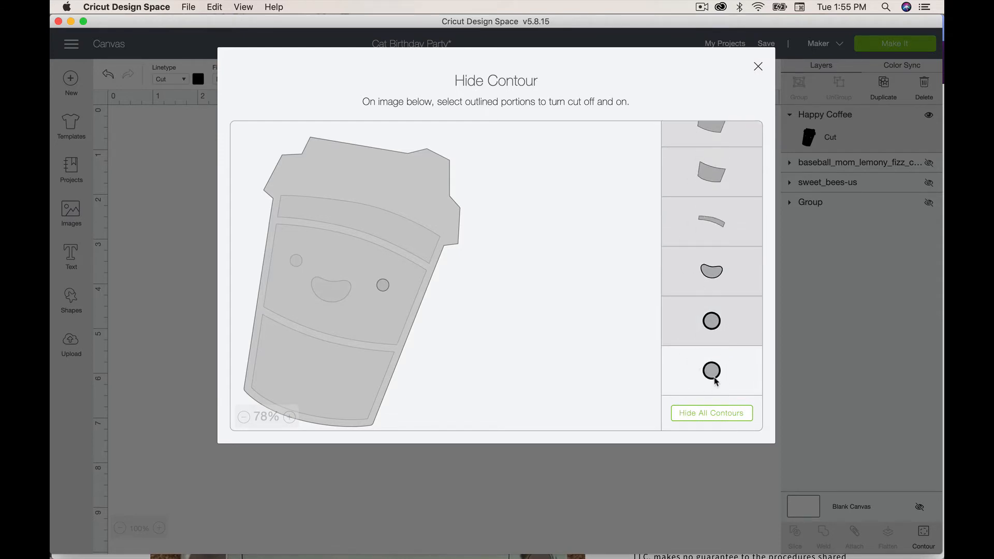
{"action": "left_click", "coordinate": [683, 323]}
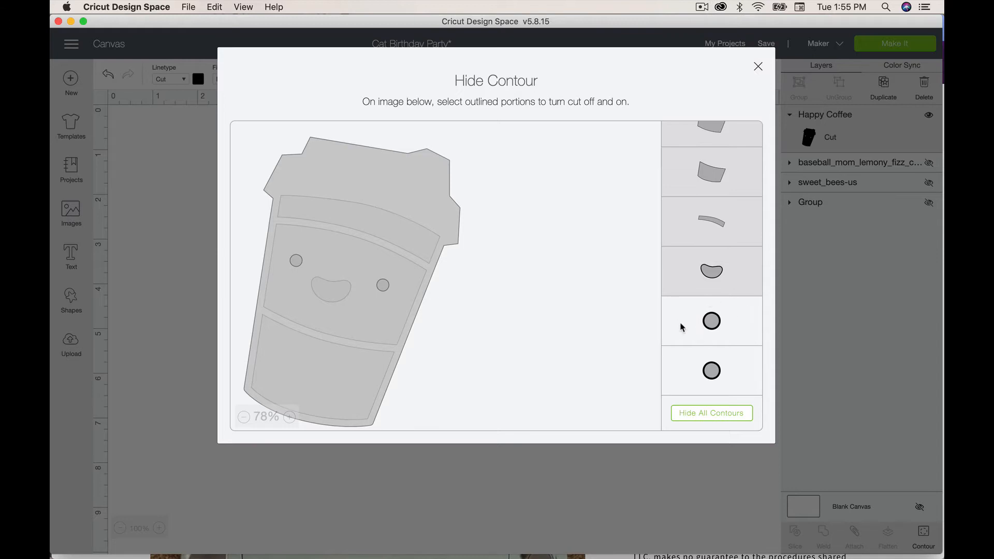
{"action": "left_click", "coordinate": [682, 327]}
Restore the hidden contours of the cup's sleeve panel, lower panel and thin upper band.
{"action": "scroll", "coordinate": [708, 331], "scroll_direction": "up", "scroll_amount": 3}
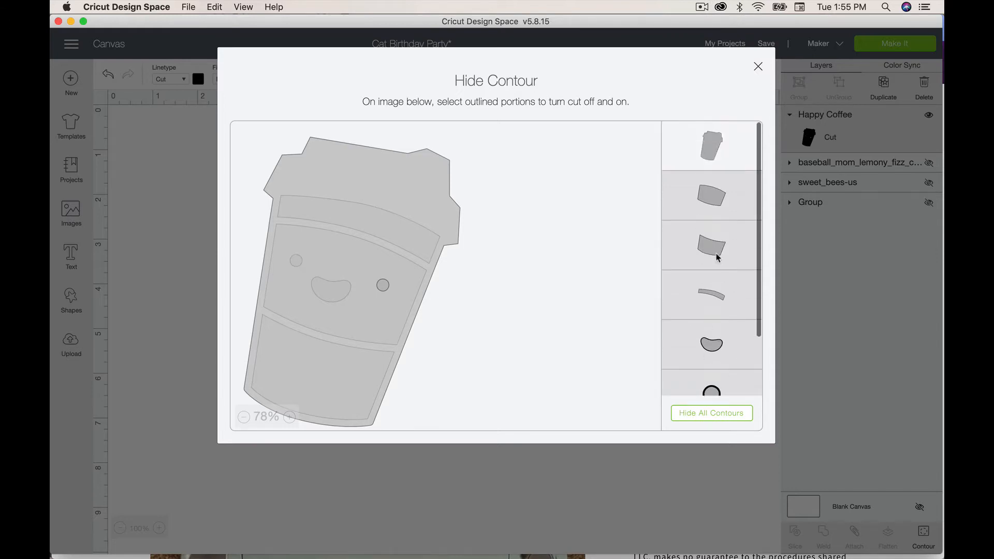
{"action": "left_click", "coordinate": [711, 211]}
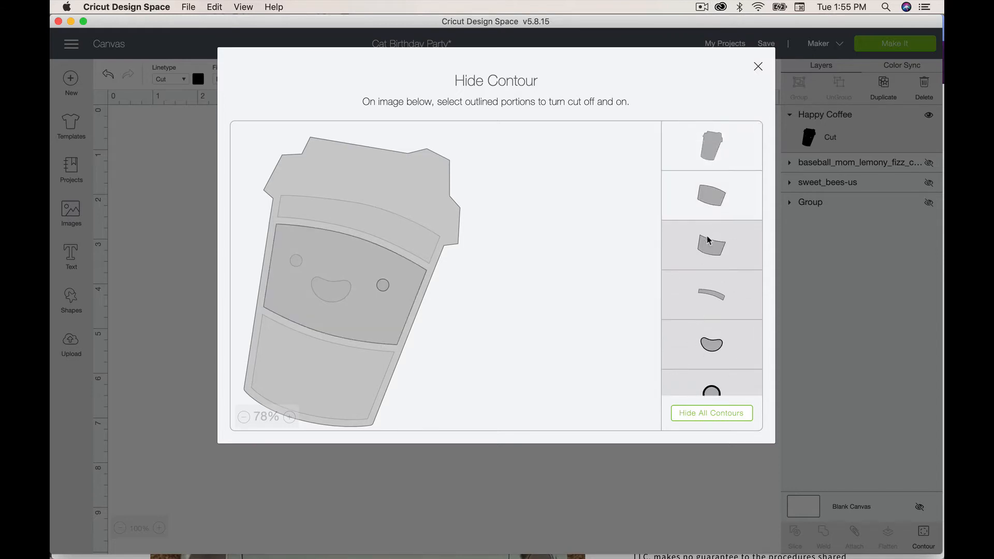
{"action": "left_click", "coordinate": [708, 242]}
{"action": "left_click", "coordinate": [707, 306]}
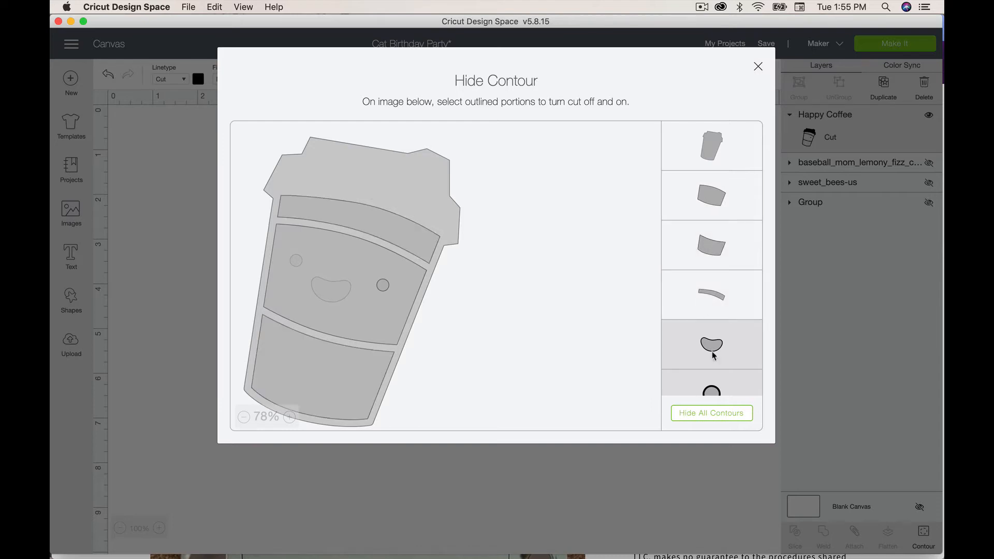
Hide the contour of the cup's right eye and close the contour editor.
{"action": "scroll", "coordinate": [713, 357], "scroll_direction": "down", "scroll_amount": 3}
{"action": "left_click", "coordinate": [713, 374]}
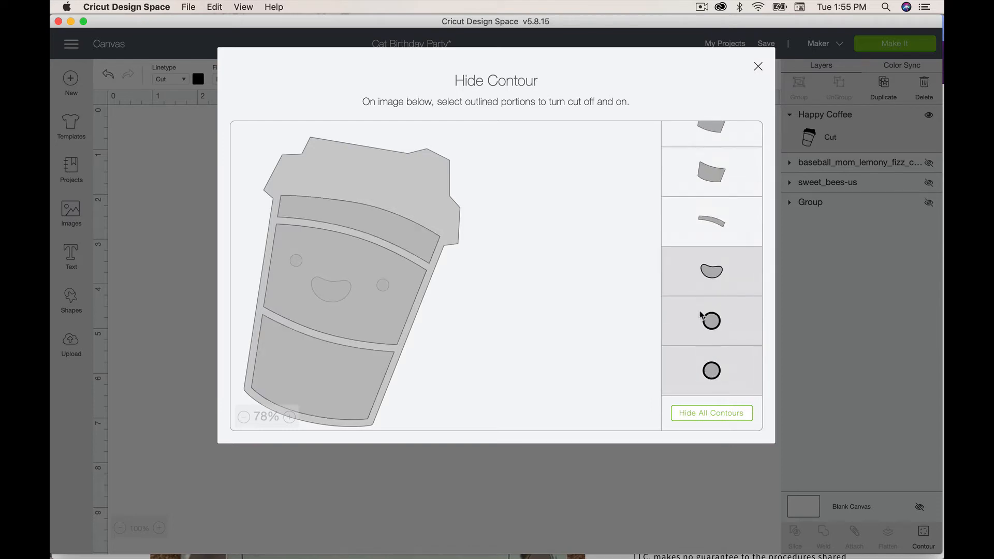
{"action": "left_click", "coordinate": [758, 67]}
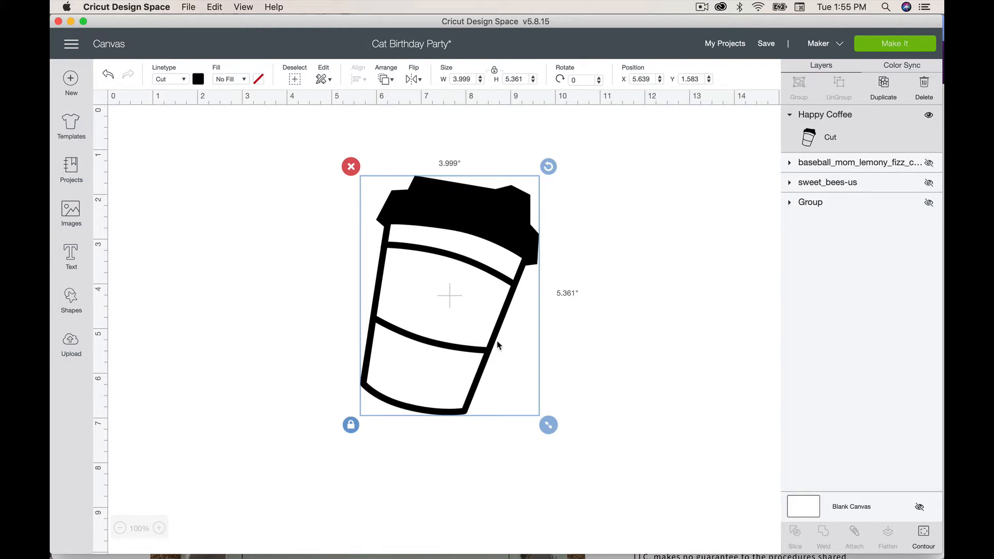
Hide the contours of the cup's lower panel and upper band, leaving only the sleeve panel cut out.
{"action": "left_click", "coordinate": [925, 533]}
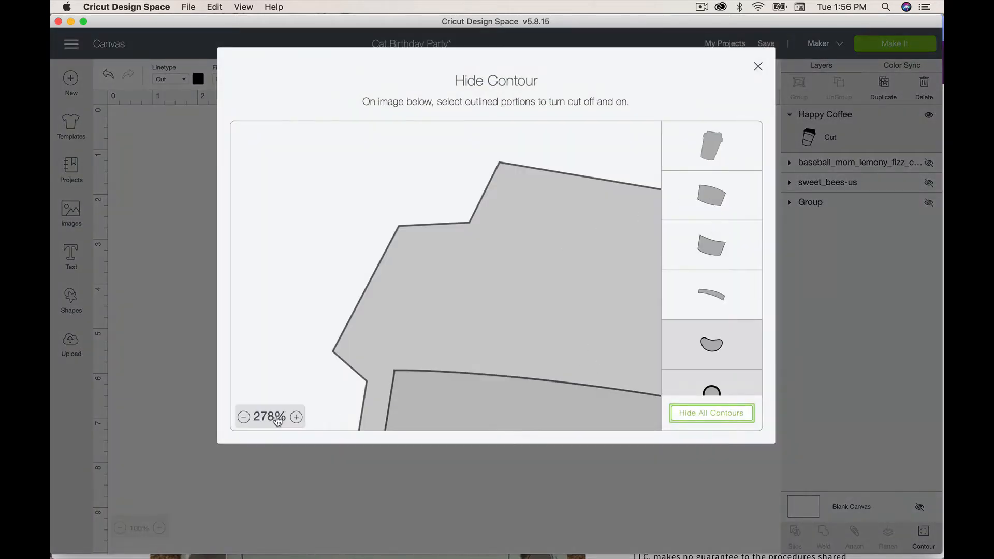
{"action": "left_click", "coordinate": [244, 417]}
{"action": "left_click", "coordinate": [244, 417]}
{"action": "left_click", "coordinate": [244, 417]}
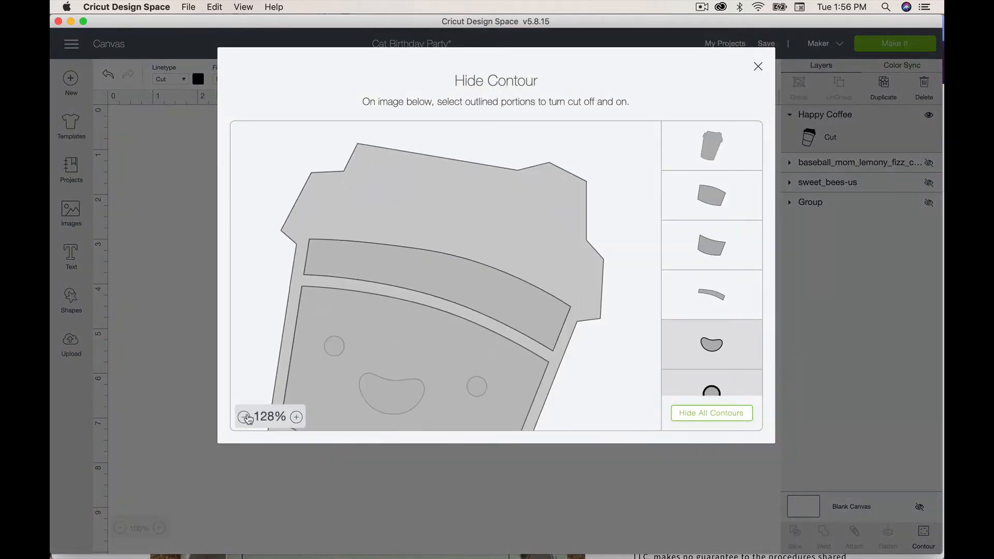
{"action": "scroll", "coordinate": [460, 291], "scroll_direction": "down", "scroll_amount": 5}
{"action": "scroll", "coordinate": [460, 291], "scroll_direction": "up", "scroll_amount": 6}
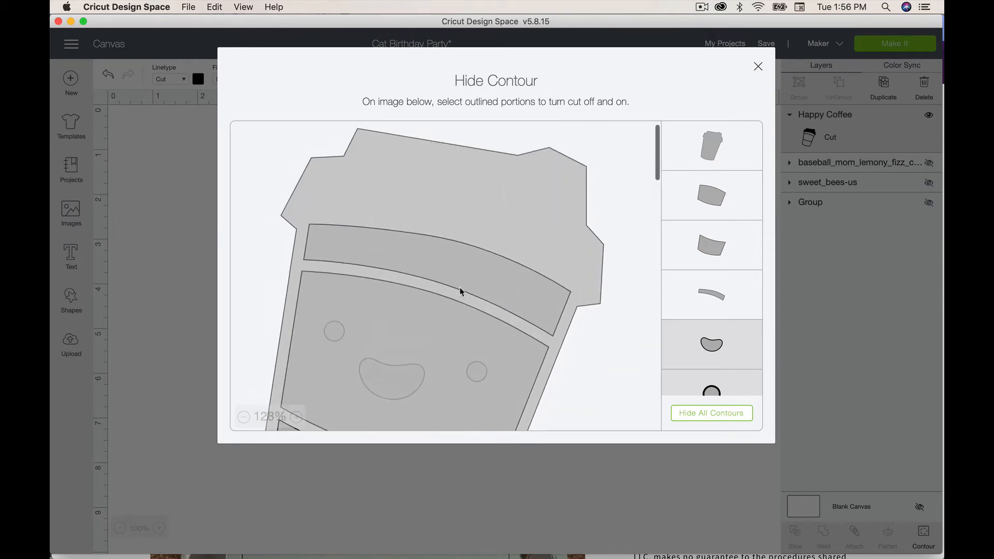
{"action": "scroll", "coordinate": [460, 291], "scroll_direction": "down", "scroll_amount": 6}
{"action": "scroll", "coordinate": [460, 291], "scroll_direction": "up", "scroll_amount": 3}
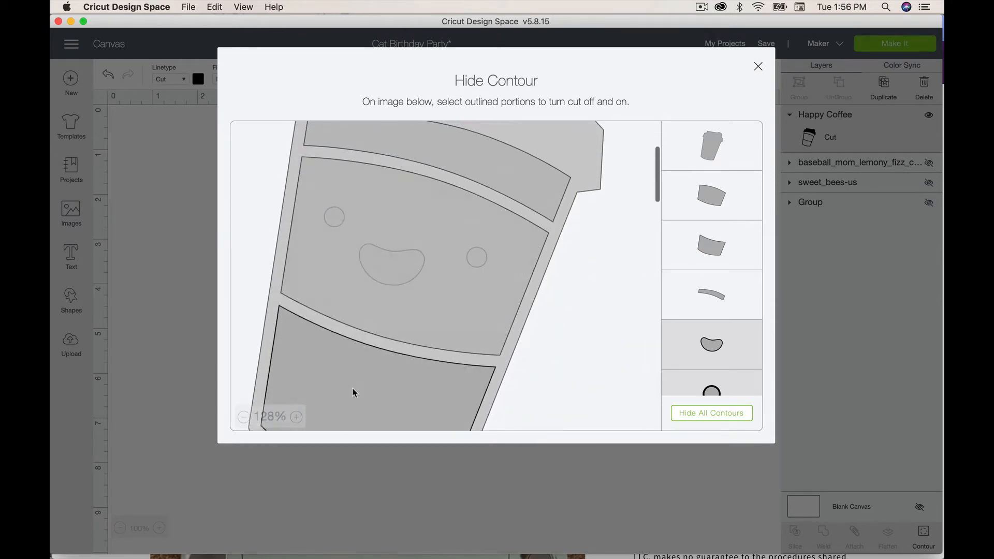
{"action": "left_click", "coordinate": [244, 417]}
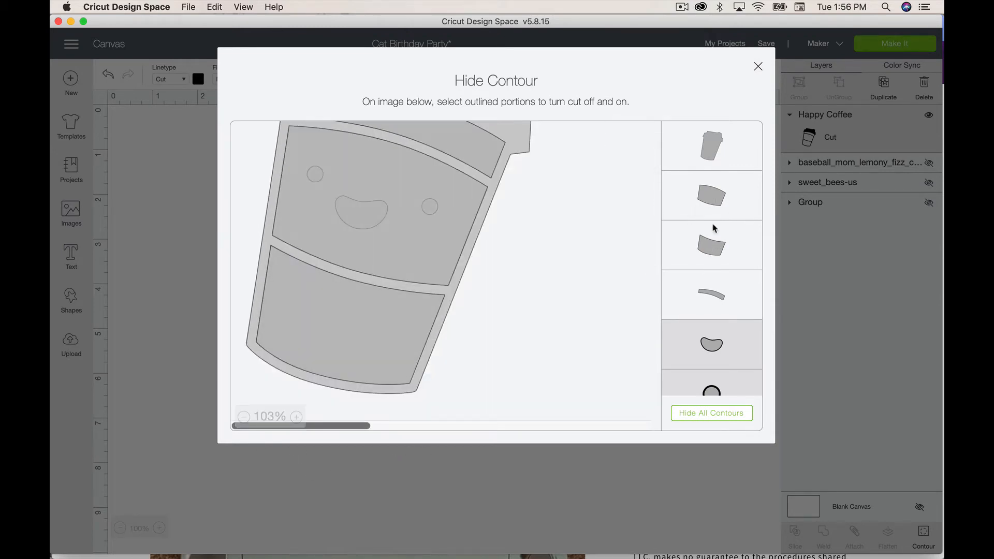
{"action": "left_click", "coordinate": [711, 242]}
{"action": "left_click", "coordinate": [717, 296]}
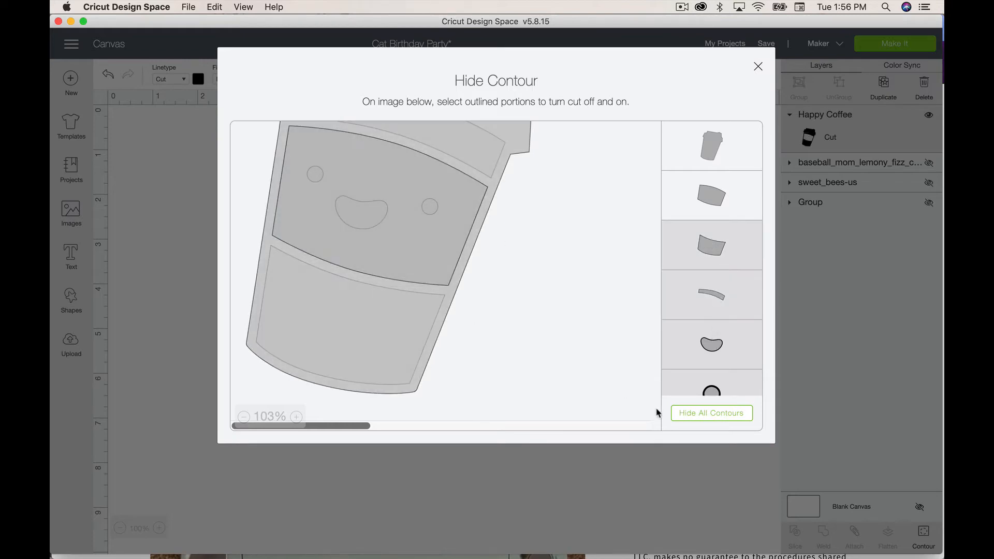
{"action": "left_click", "coordinate": [758, 68]}
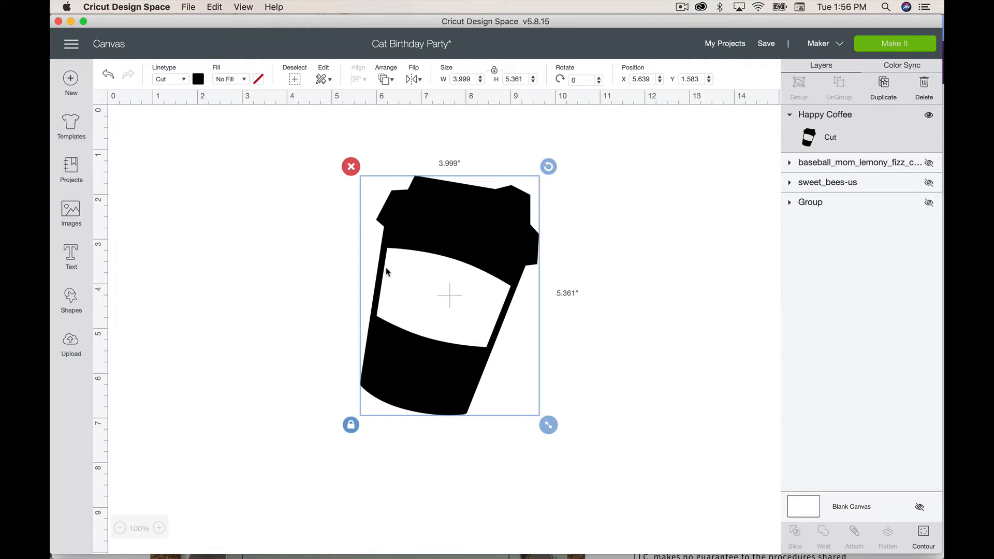
Preview the coffee cup's layout on the cutting mat and return to the canvas without cutting.
{"action": "left_click", "coordinate": [892, 43]}
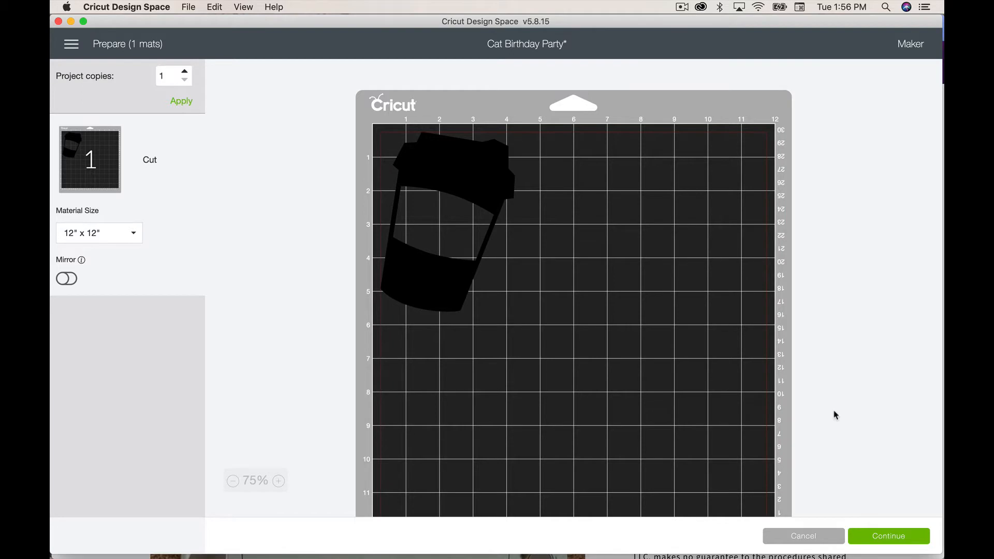
{"action": "left_click", "coordinate": [793, 537]}
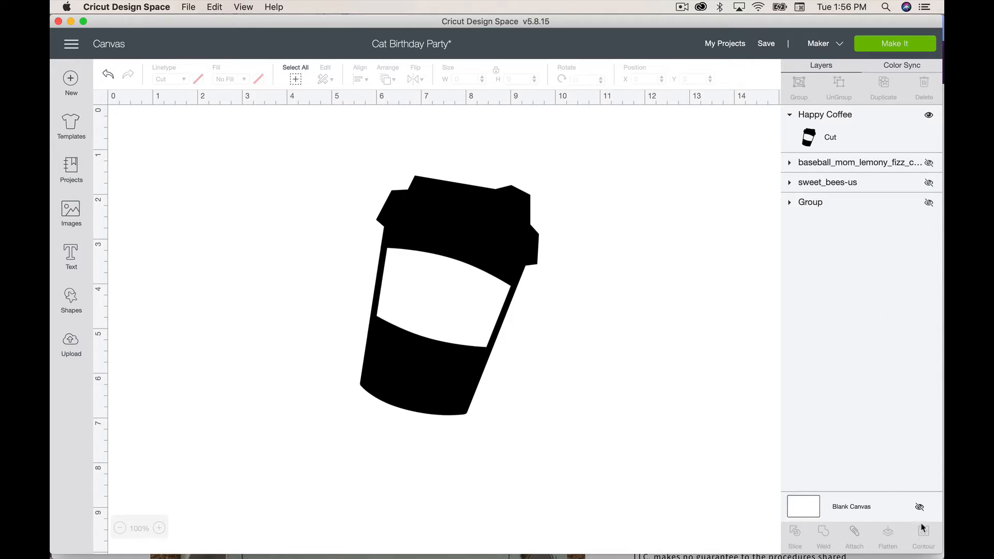
Turn the cup's lower panel and upper band contours back on and close the contour editor.
{"action": "left_click", "coordinate": [464, 288]}
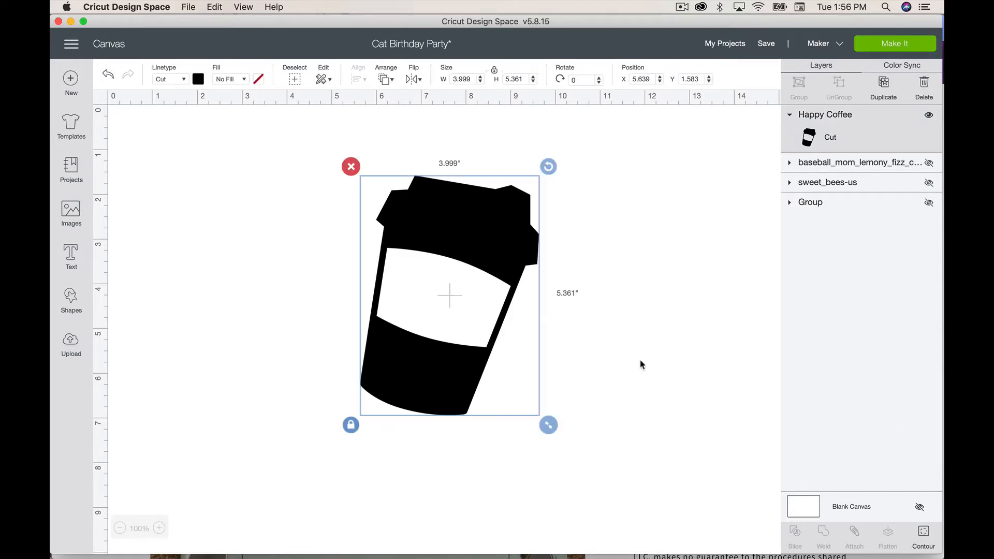
{"action": "left_click", "coordinate": [925, 536]}
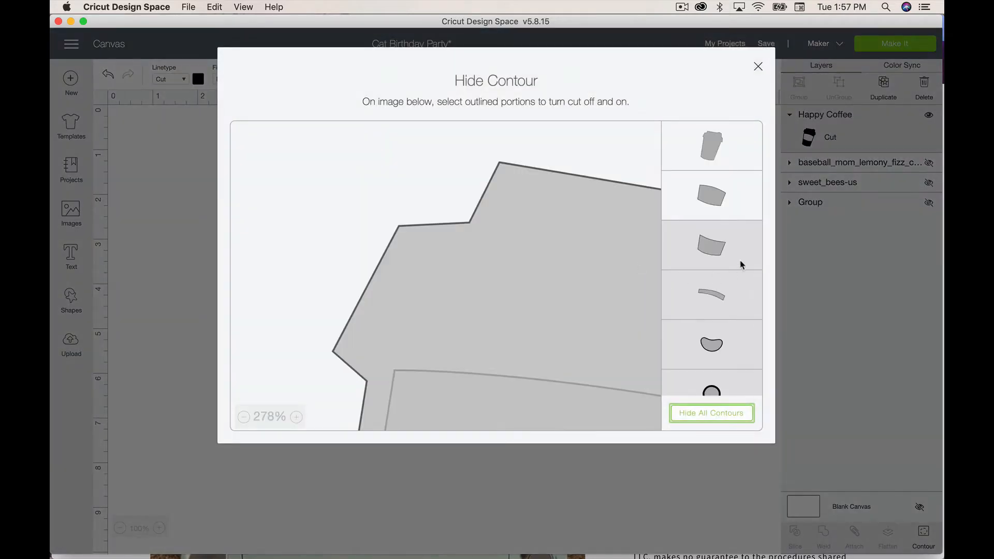
{"action": "left_click", "coordinate": [707, 260]}
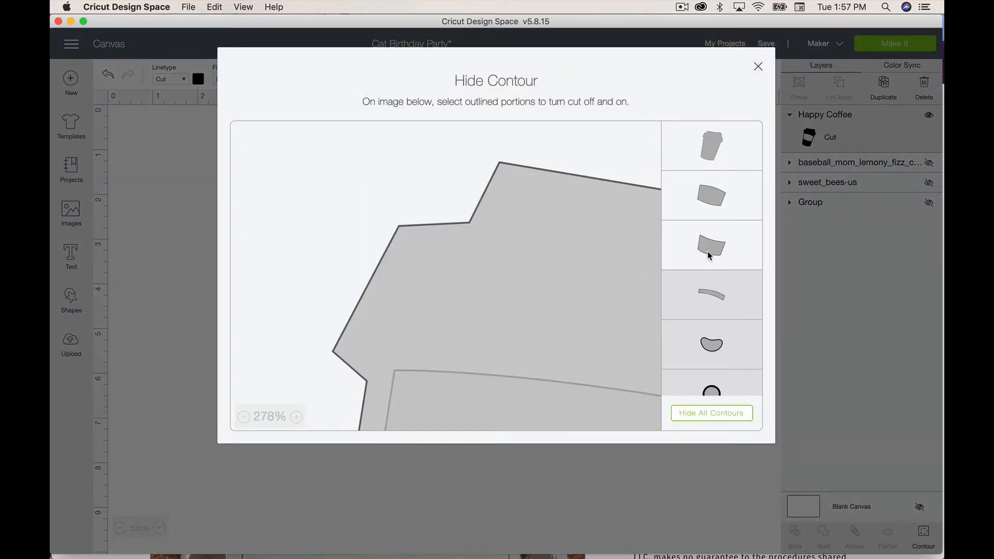
{"action": "left_click", "coordinate": [709, 296]}
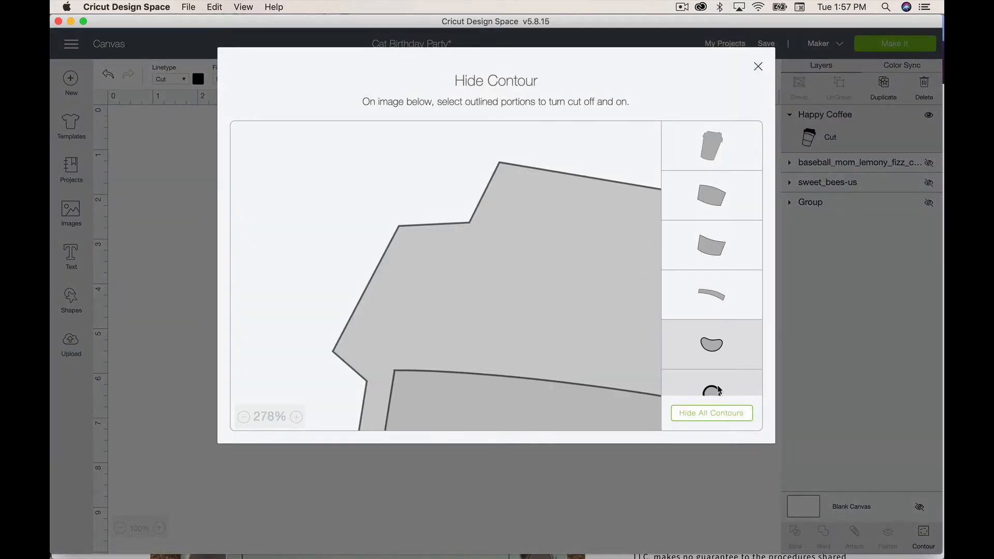
{"action": "left_click", "coordinate": [757, 66]}
{"action": "left_click", "coordinate": [595, 441]}
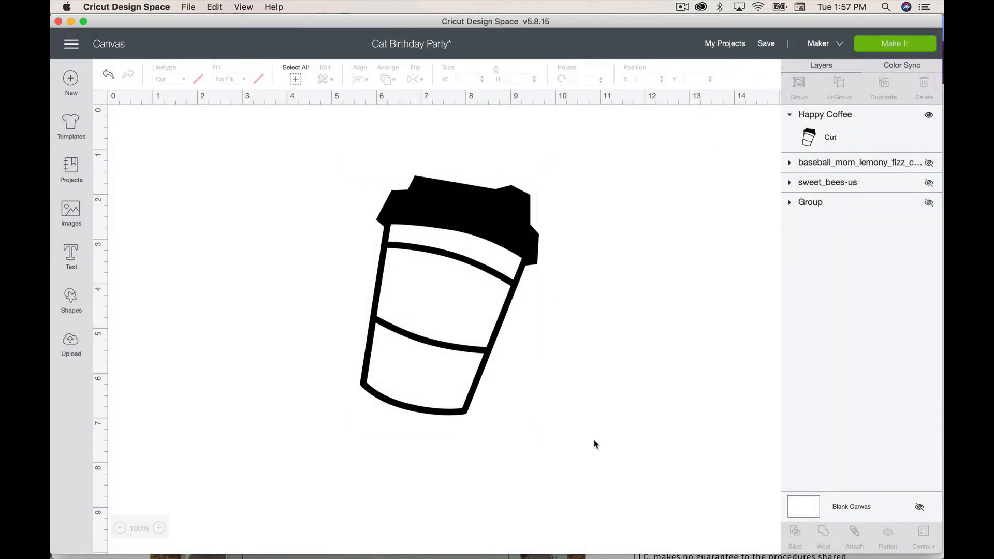
Shift the coffee cup toward the canvas's left side and hide all of its inner contours.
{"action": "left_click_drag", "start_coordinate": [444, 235], "coordinate": [370, 233]}
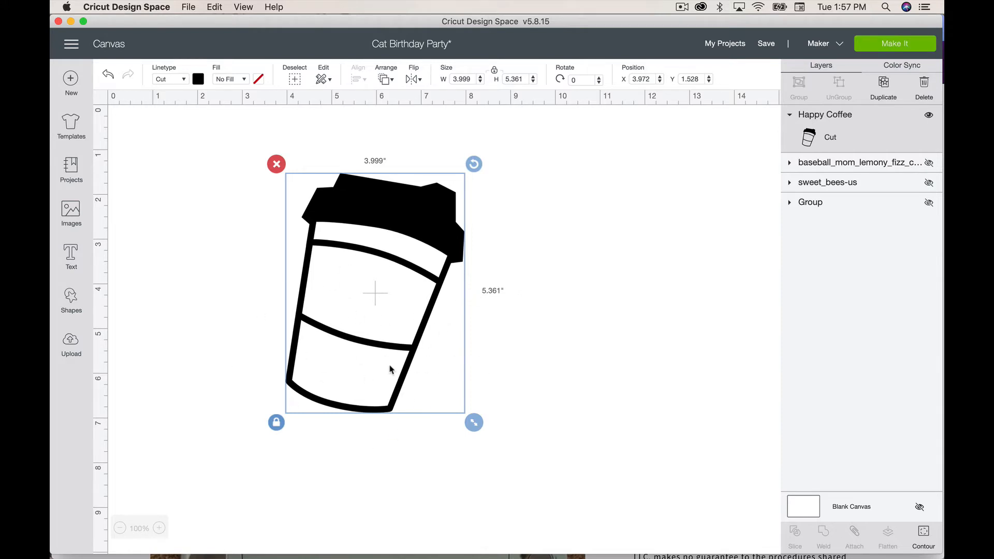
{"action": "left_click", "coordinate": [923, 533]}
{"action": "left_click", "coordinate": [712, 152]}
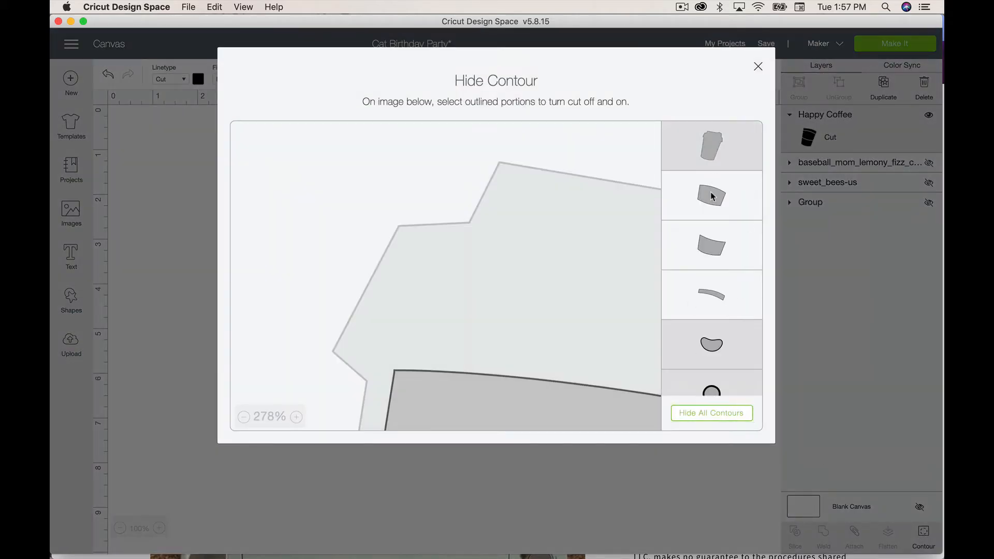
{"action": "left_click", "coordinate": [711, 195]}
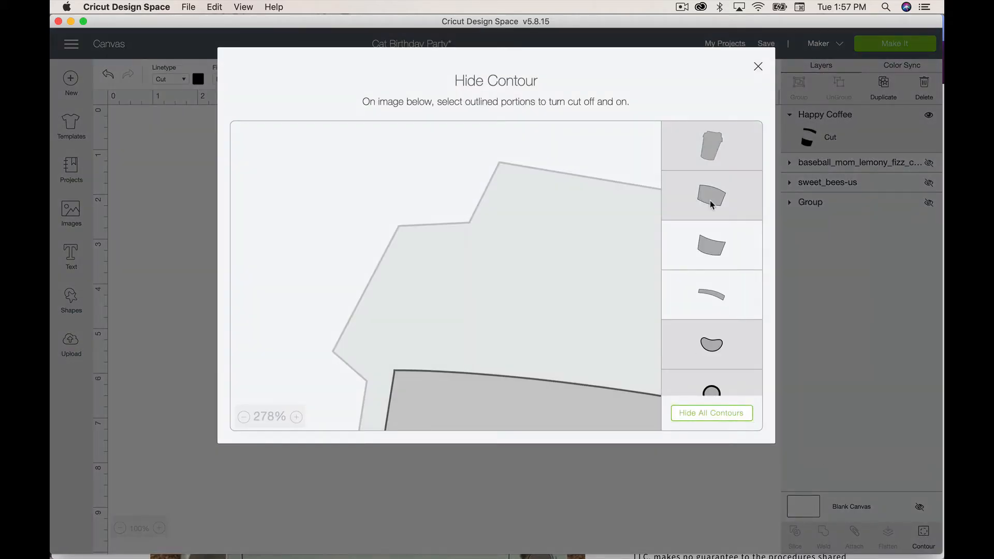
{"action": "left_click", "coordinate": [701, 412]}
Turn the contours of the cup's mouth and both eyes back on and close the contour editor.
{"action": "scroll", "coordinate": [702, 310], "scroll_direction": "down", "scroll_amount": 3}
{"action": "left_click", "coordinate": [704, 284]}
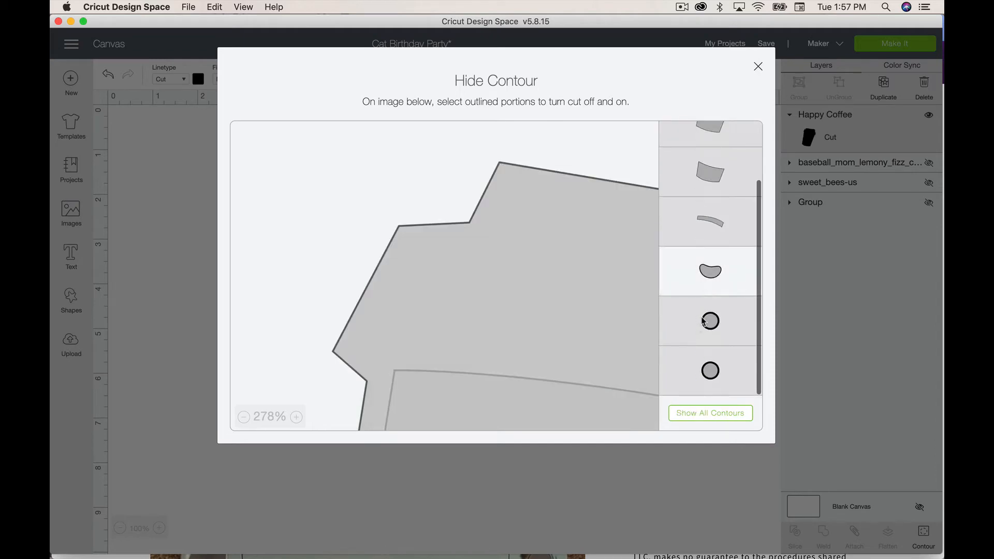
{"action": "left_click", "coordinate": [704, 322]}
{"action": "left_click", "coordinate": [704, 370]}
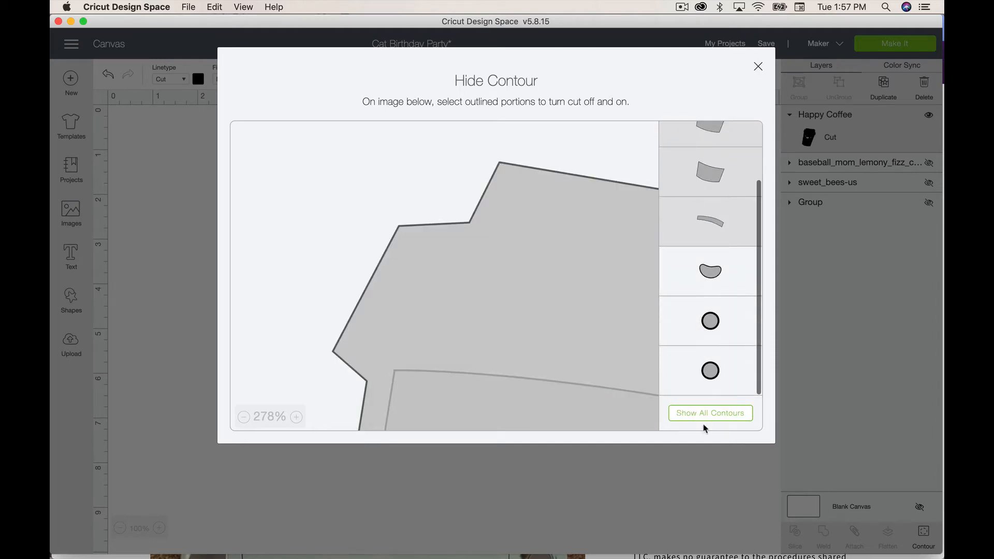
{"action": "left_click", "coordinate": [757, 67]}
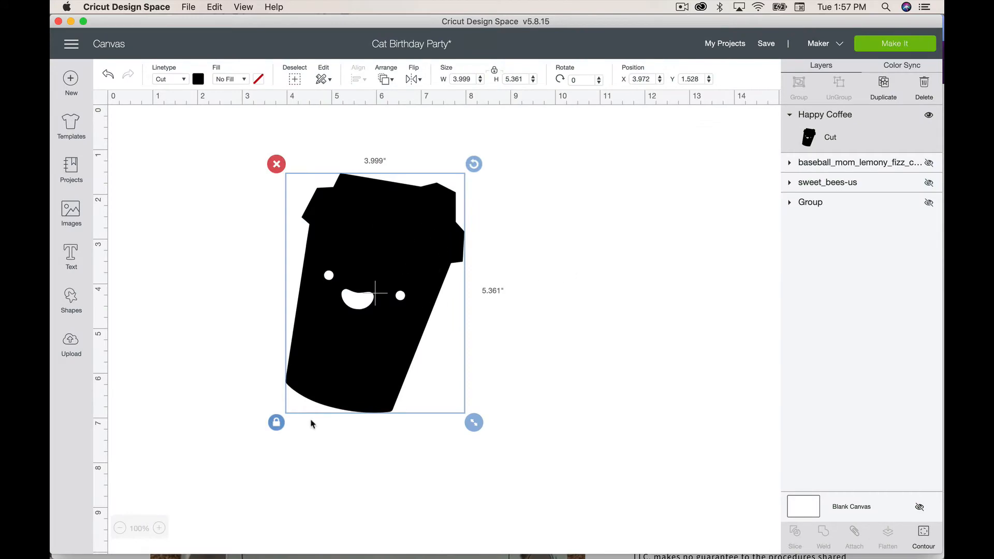
Hide the cup's outer outline contour to keep only the face, and rotate the face to about 338.71°.
{"action": "left_click", "coordinate": [925, 539]}
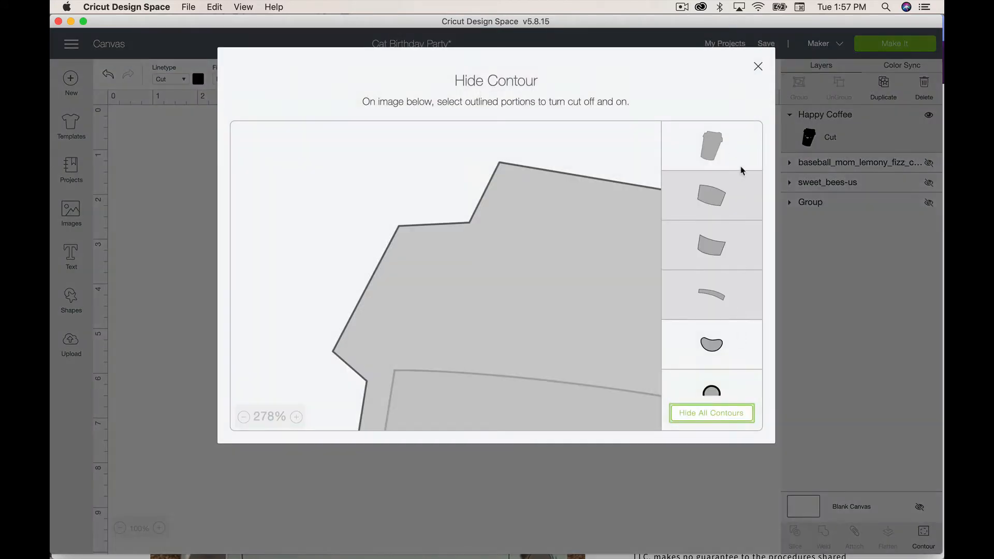
{"action": "left_click", "coordinate": [732, 149]}
{"action": "left_click", "coordinate": [759, 68]}
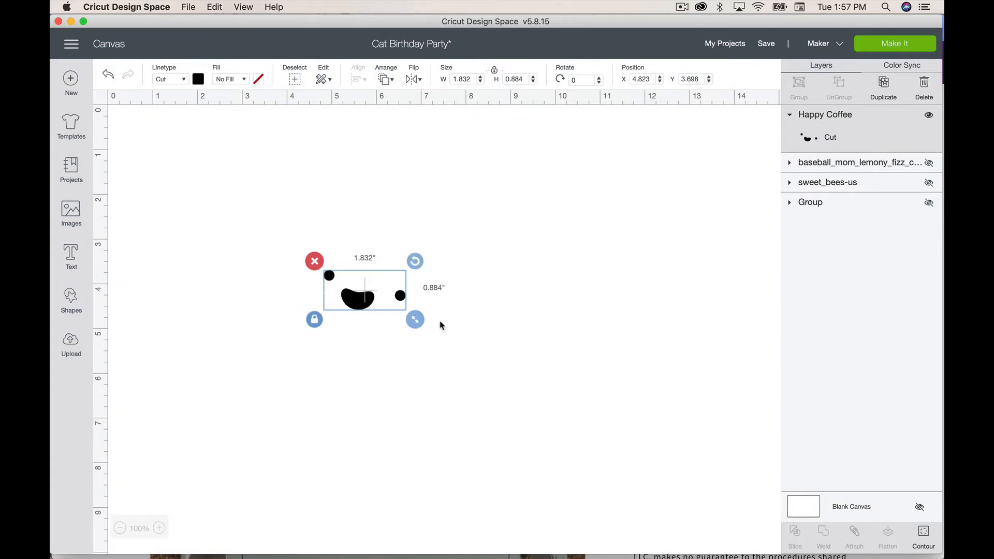
{"action": "left_click_drag", "start_coordinate": [417, 263], "coordinate": [402, 243]}
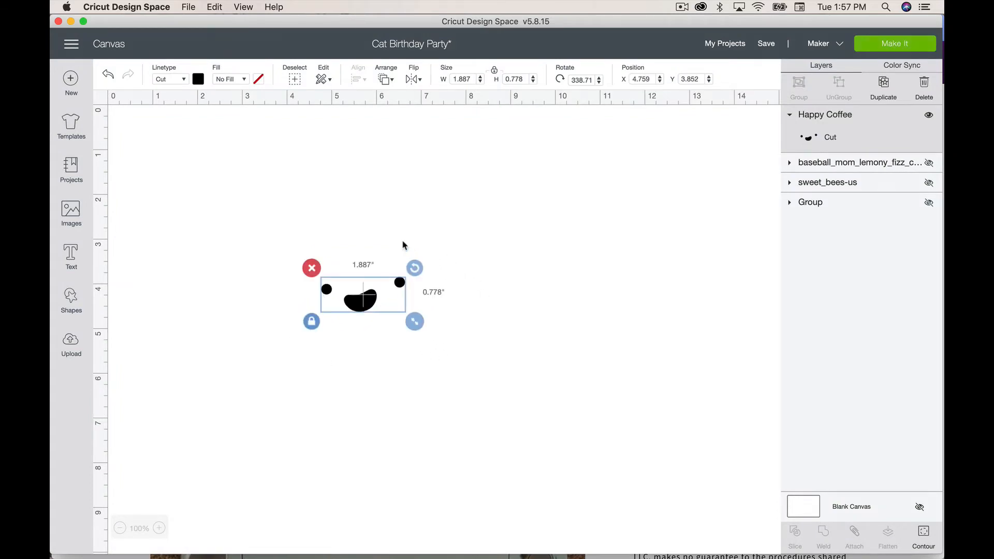
{"action": "left_click", "coordinate": [477, 363]}
Delete the face from the canvas and insert the uploaded sushi image with the smiling face.
{"action": "left_click", "coordinate": [326, 288]}
{"action": "key", "text": "Delete"}
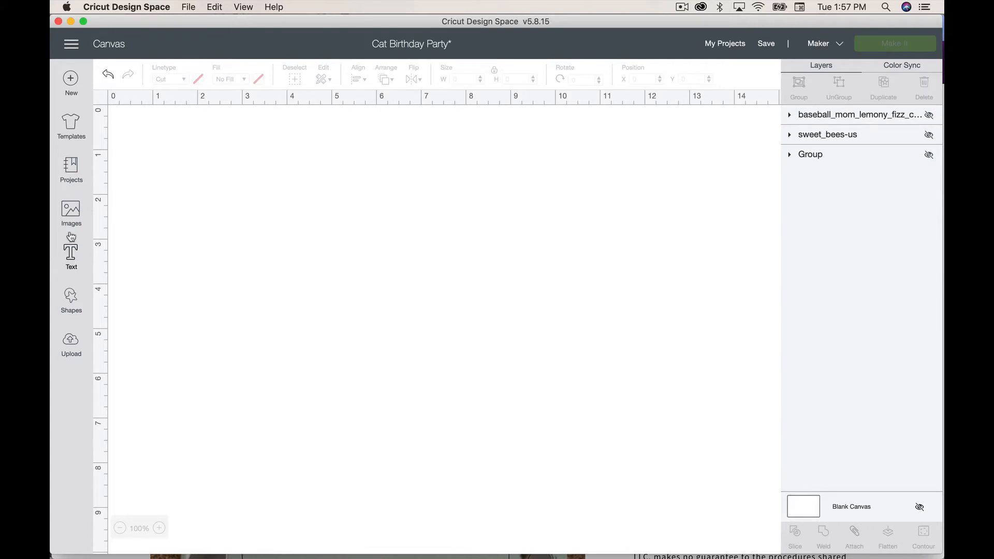
{"action": "left_click", "coordinate": [70, 344]}
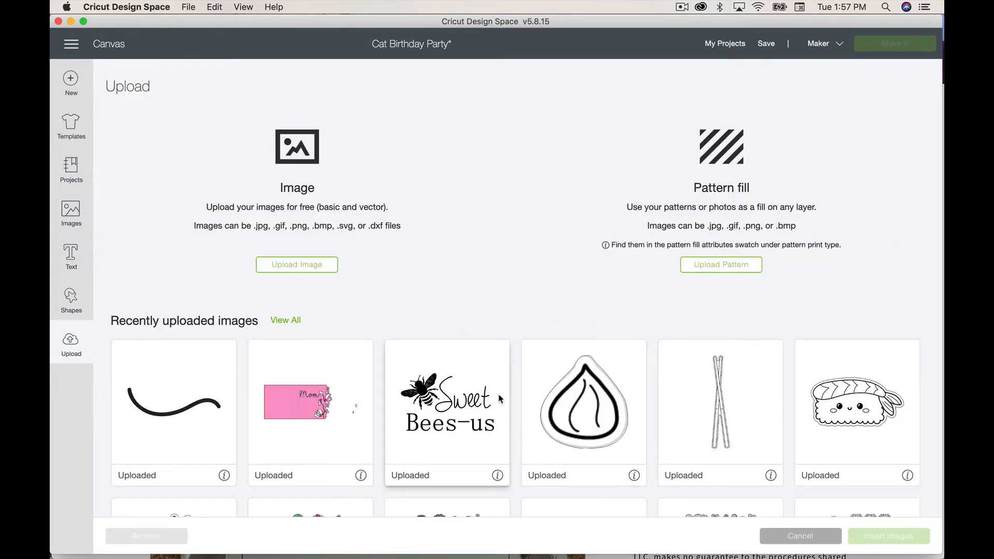
{"action": "left_click", "coordinate": [817, 431]}
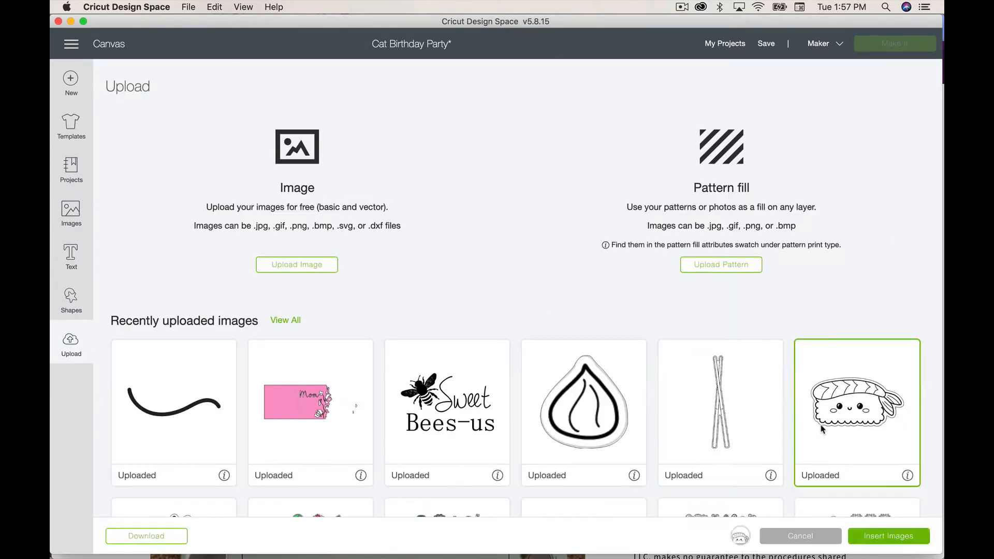
{"action": "left_click", "coordinate": [887, 539]}
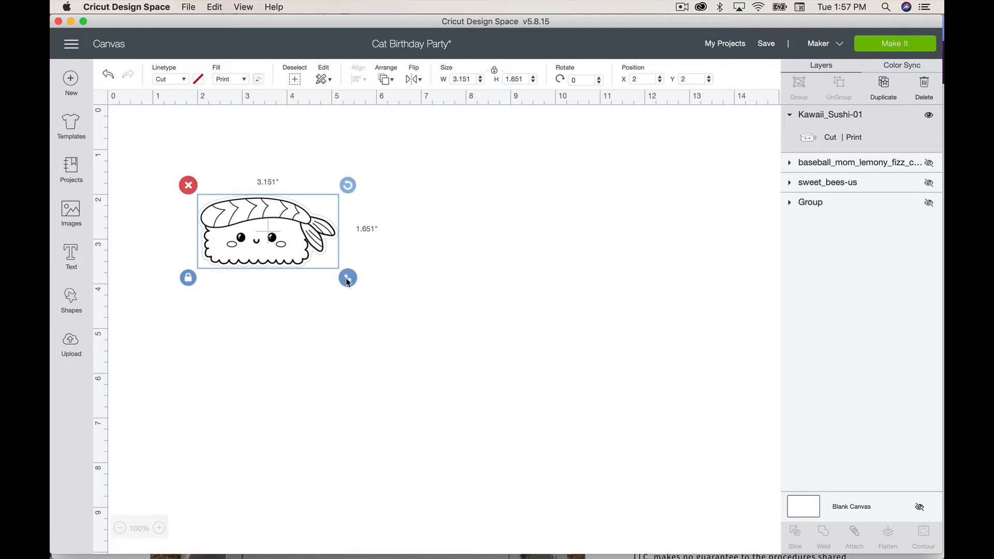
Enlarge the sushi image to about 5.47 × 2.87 inches and move it to the middle of the canvas.
{"action": "left_click_drag", "start_coordinate": [347, 278], "coordinate": [451, 332]}
{"action": "left_click_drag", "start_coordinate": [406, 304], "coordinate": [519, 314]}
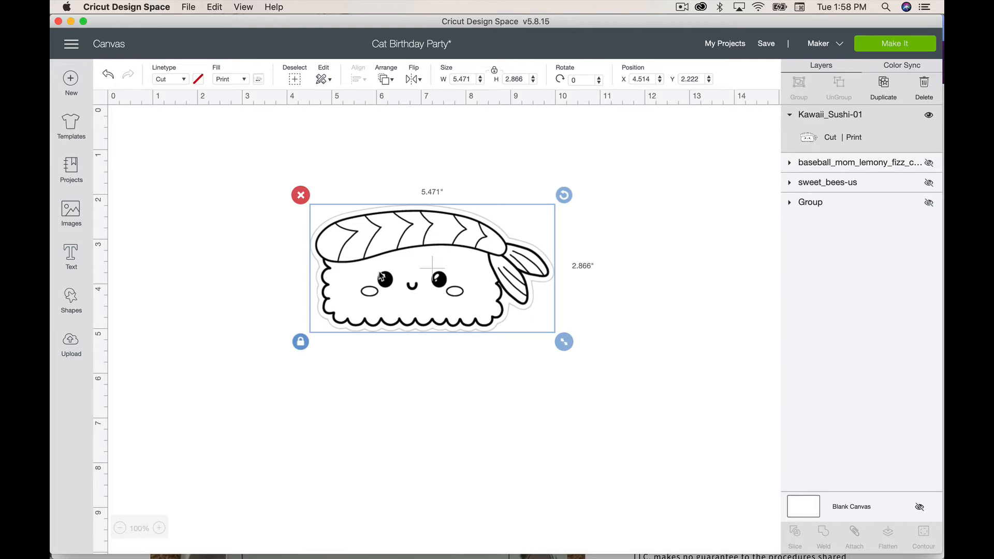
Set the sushi image's fill to No Fill and move it to about X 1.4, Y 1.1 inches.
{"action": "left_click", "coordinate": [243, 79]}
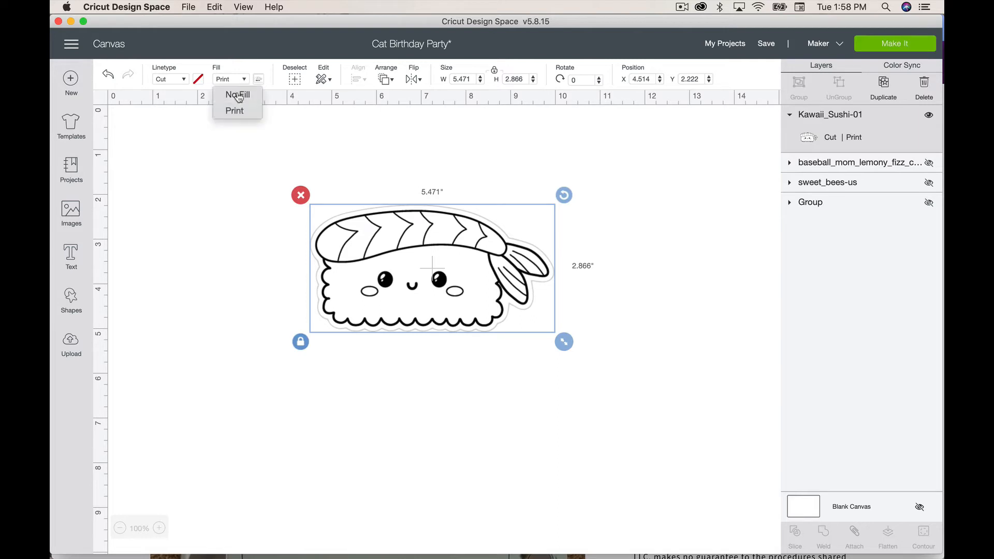
{"action": "left_click", "coordinate": [238, 95]}
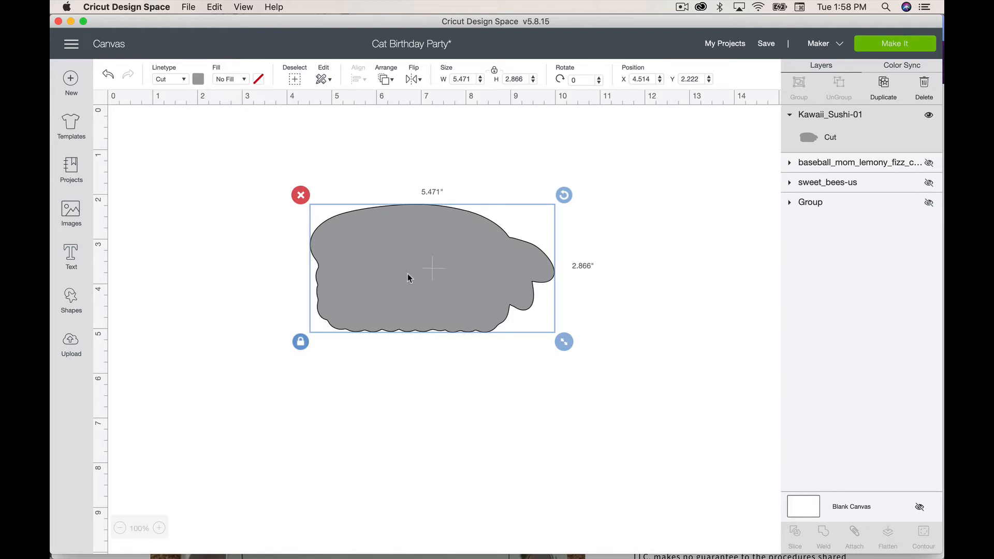
{"action": "left_click_drag", "start_coordinate": [408, 277], "coordinate": [388, 239]}
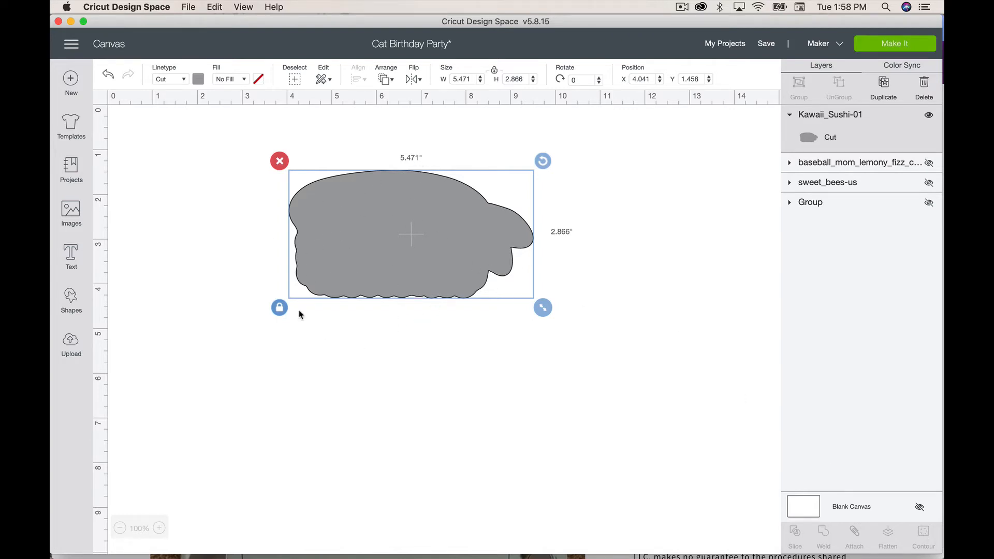
{"action": "left_click_drag", "start_coordinate": [370, 198], "coordinate": [253, 181]}
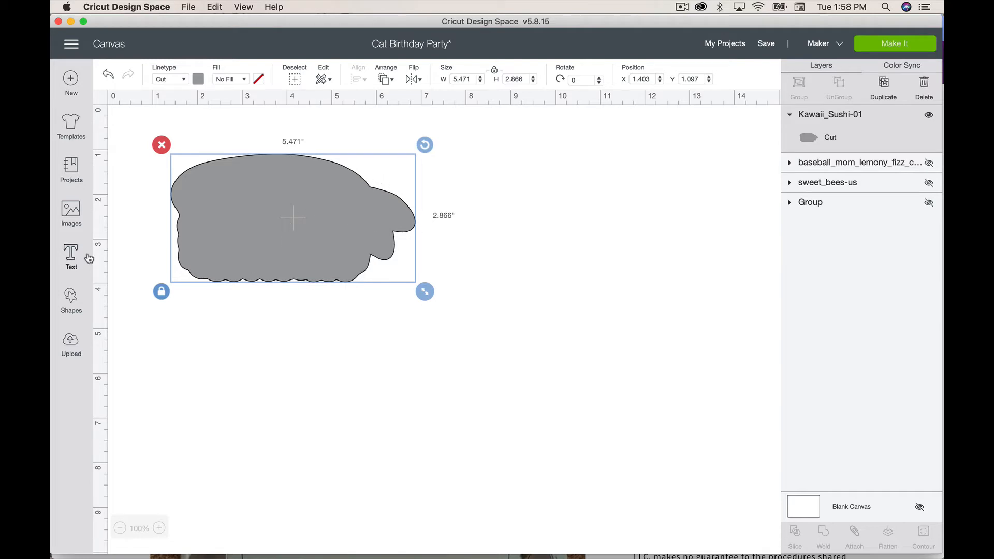
Add a square and place it directly beside the sushi shape's tail at about X 6.89, Y 1.54 inches.
{"action": "left_click", "coordinate": [73, 310]}
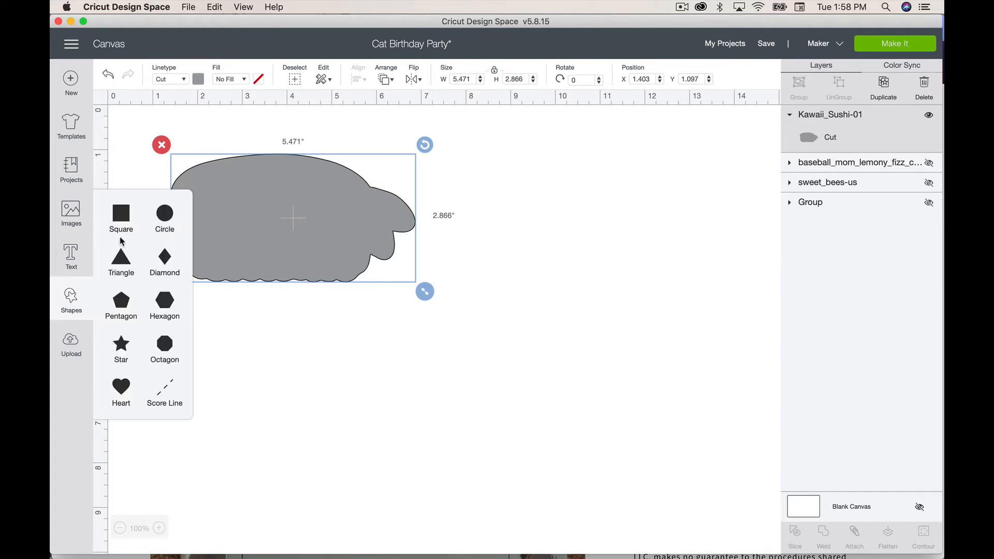
{"action": "left_click", "coordinate": [124, 217]}
{"action": "left_click_drag", "start_coordinate": [308, 283], "coordinate": [459, 229]}
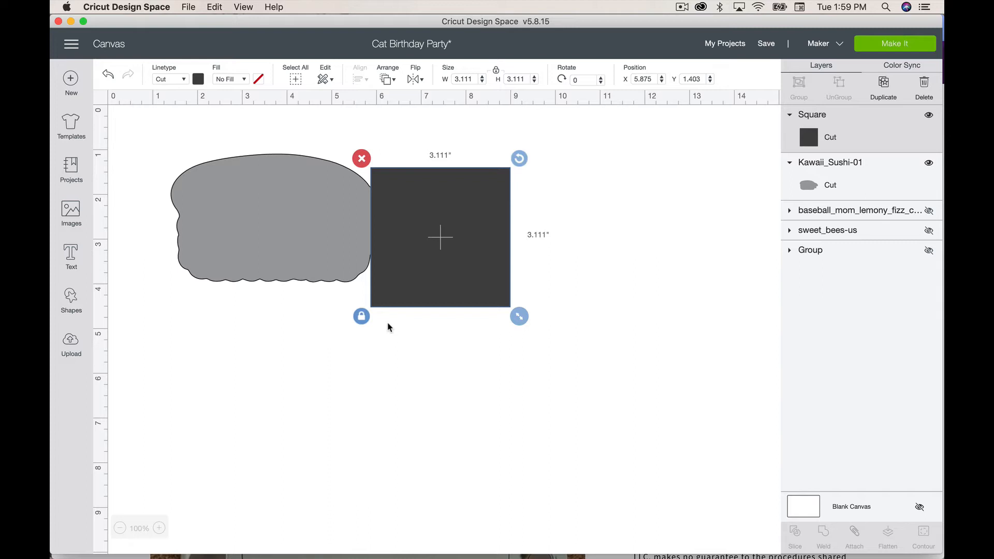
{"action": "left_click_drag", "start_coordinate": [408, 258], "coordinate": [454, 265]}
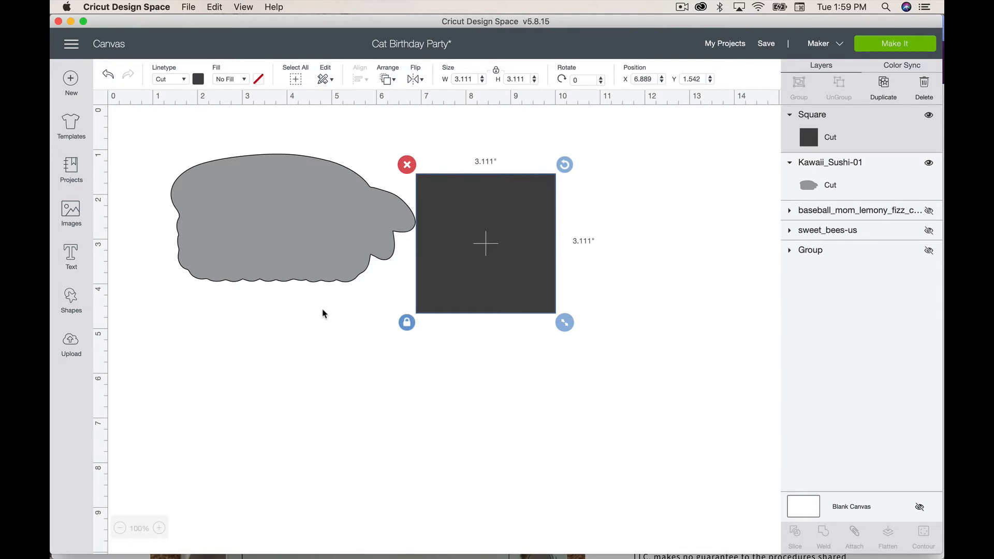
Delete the square and the gray sushi shape from the canvas.
{"action": "left_click", "coordinate": [406, 164]}
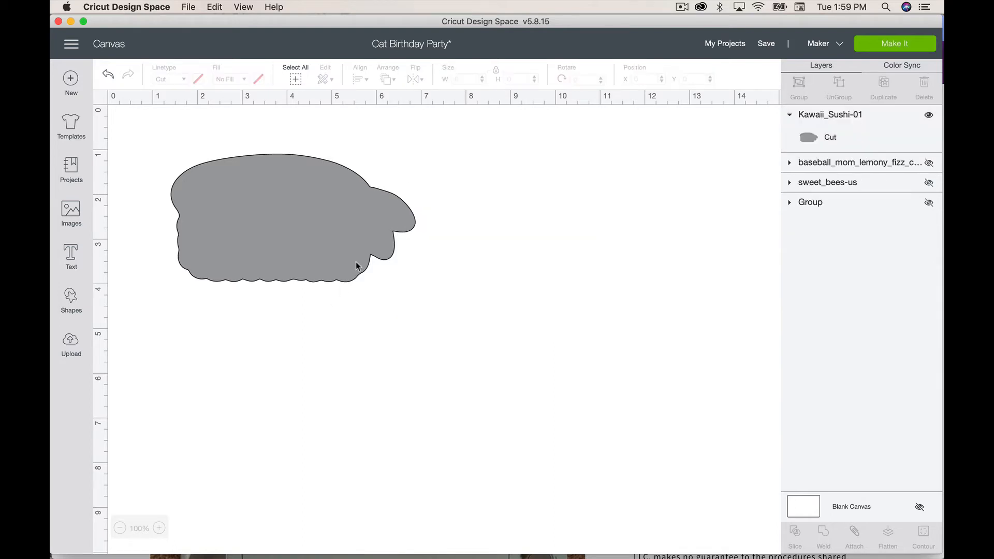
{"action": "left_click", "coordinate": [312, 241]}
{"action": "key", "text": "Delete"}
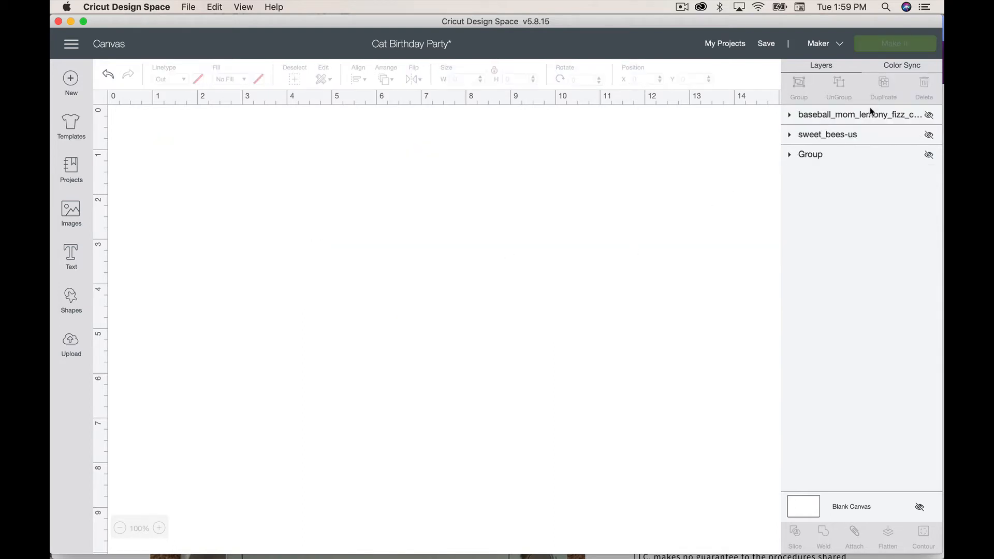
Show the hidden group with the mountain design and move it to about X 2.09, Y 0.62 inches.
{"action": "left_click", "coordinate": [838, 157]}
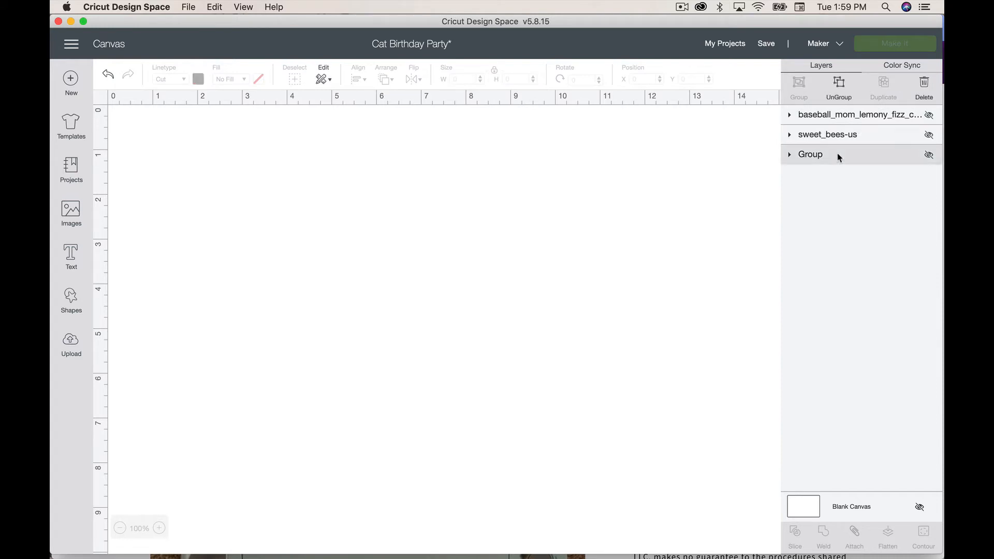
{"action": "left_click", "coordinate": [928, 155]}
{"action": "left_click_drag", "start_coordinate": [564, 272], "coordinate": [461, 238]}
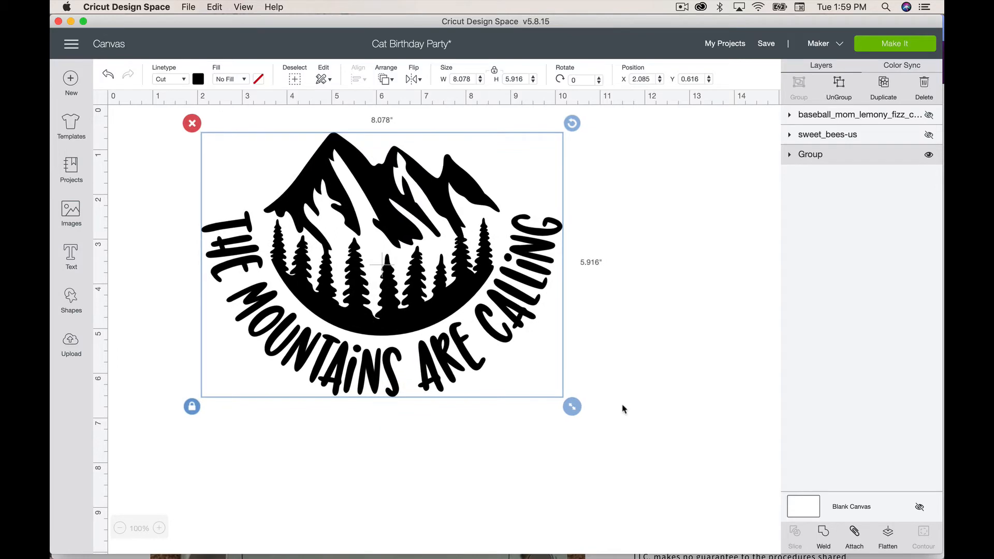
Enlarge the mountain design to about 10.01 × 7.33 inches and reposition it at about X 1.99, Y 0.67 inches.
{"action": "left_click_drag", "start_coordinate": [572, 407], "coordinate": [665, 479]}
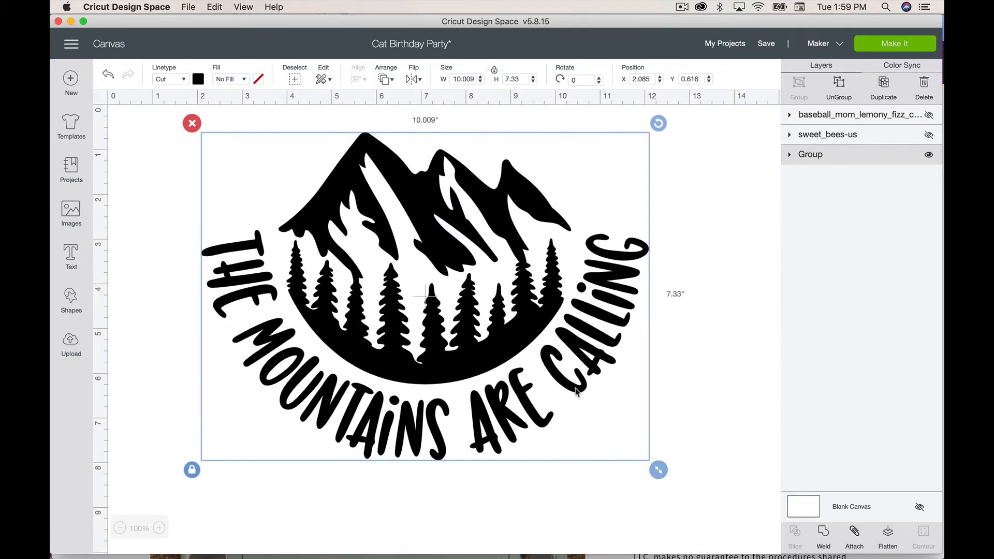
{"action": "left_click_drag", "start_coordinate": [577, 391], "coordinate": [608, 394]}
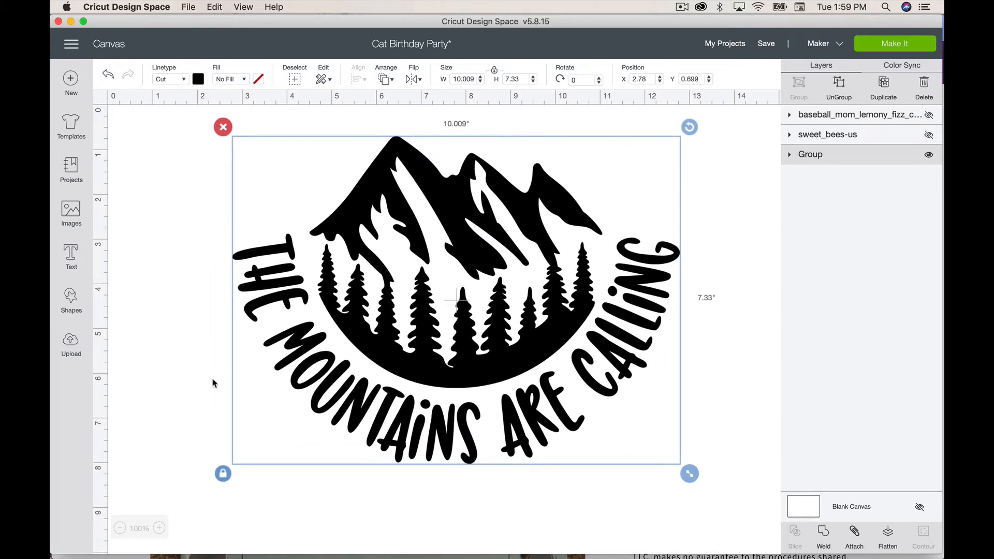
{"action": "left_click", "coordinate": [193, 402]}
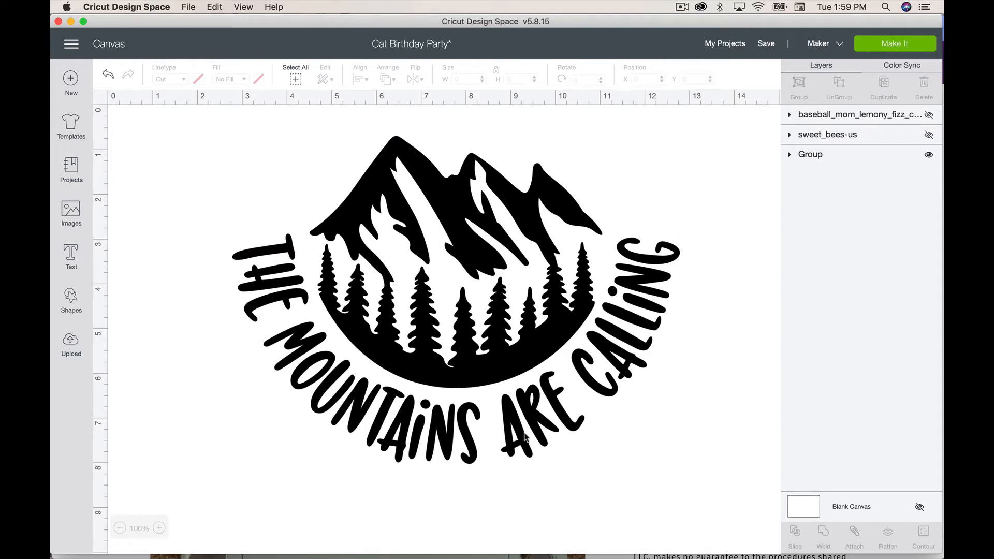
{"action": "left_click_drag", "start_coordinate": [552, 242], "coordinate": [516, 241]}
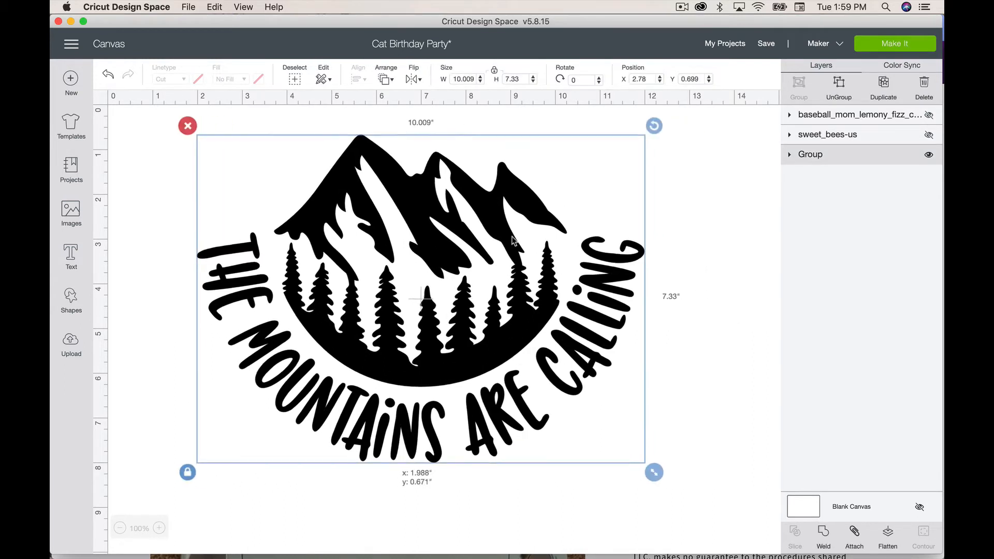
Expand the mountain design's group and hide the individual letter layers of the word "CALLING", from G back to C.
{"action": "left_click", "coordinate": [788, 154]}
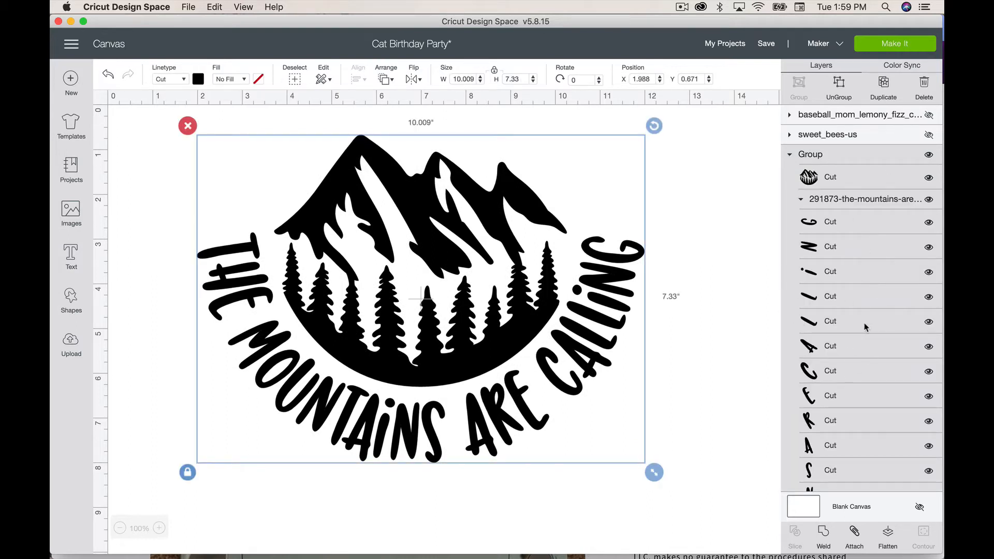
{"action": "left_click", "coordinate": [929, 224]}
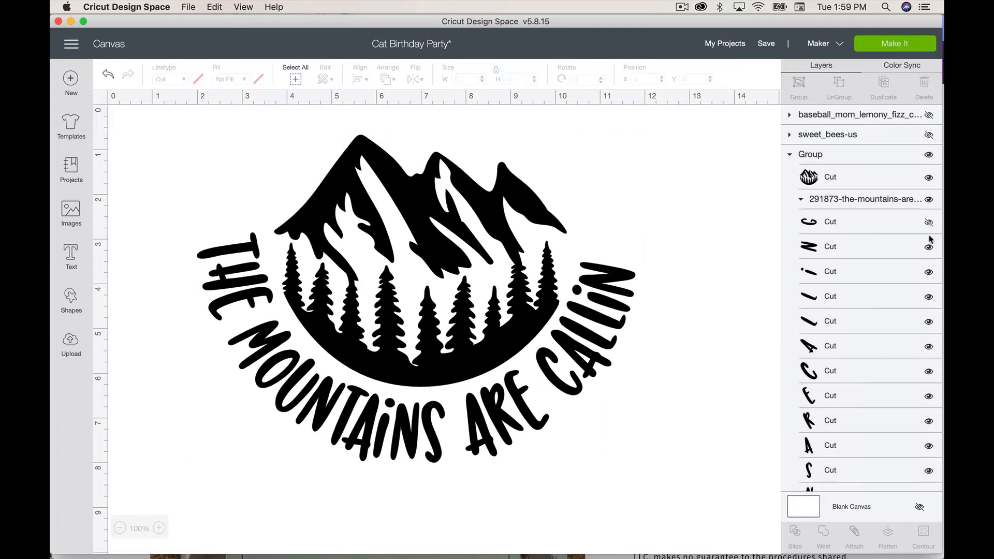
{"action": "left_click", "coordinate": [928, 247]}
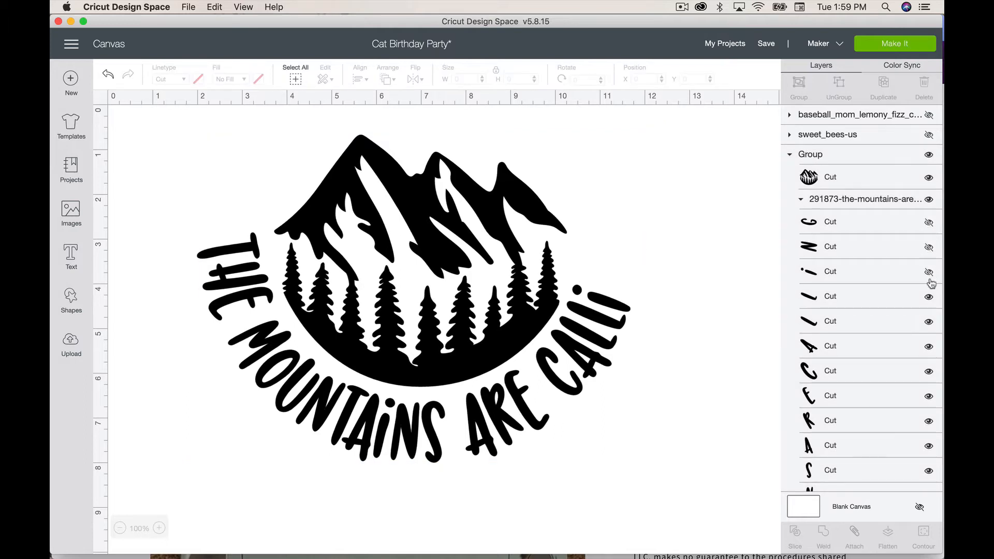
{"action": "left_click", "coordinate": [928, 271]}
{"action": "left_click", "coordinate": [929, 297]}
{"action": "left_click", "coordinate": [928, 321]}
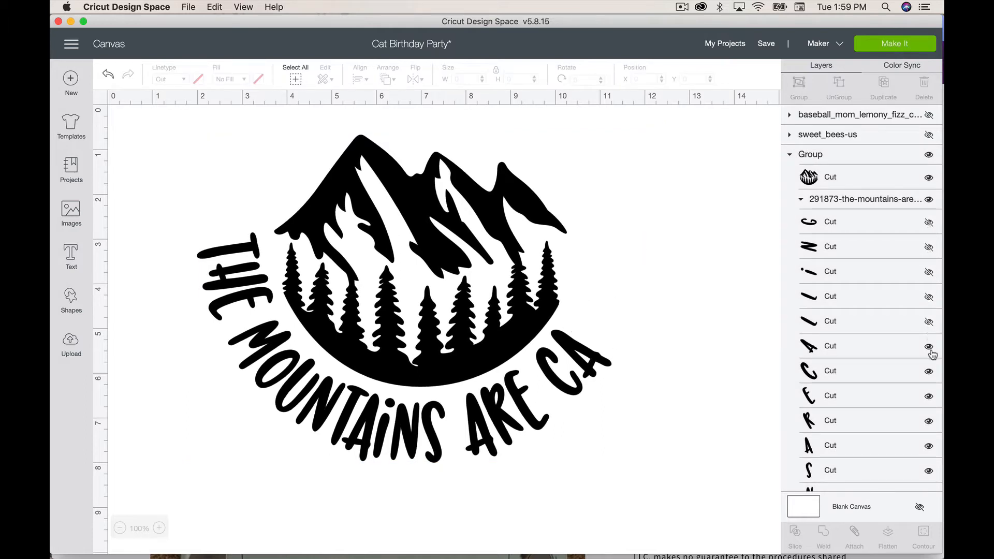
{"action": "left_click", "coordinate": [929, 351]}
{"action": "left_click", "coordinate": [930, 364]}
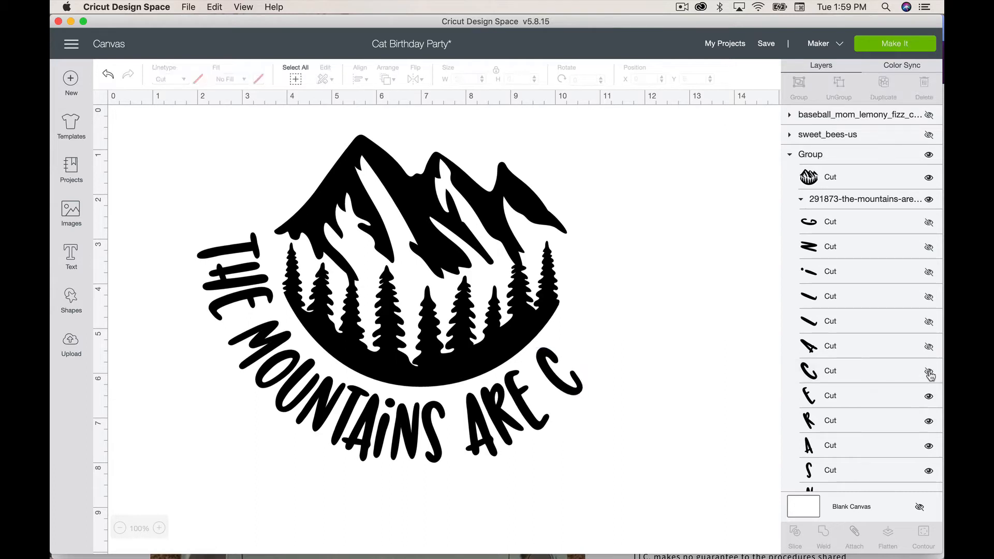
{"action": "left_click", "coordinate": [928, 371]}
Show the hidden letter layers of the word "CALLING" again, one by one from C to G.
{"action": "left_click", "coordinate": [928, 371]}
{"action": "left_click", "coordinate": [929, 346]}
{"action": "left_click", "coordinate": [928, 322]}
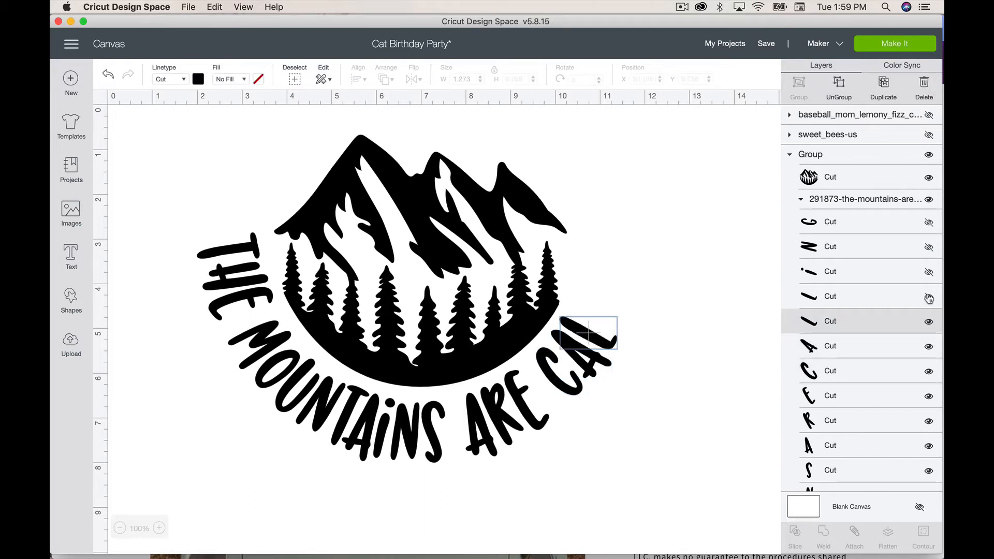
{"action": "left_click", "coordinate": [928, 296]}
{"action": "left_click", "coordinate": [929, 273]}
{"action": "left_click", "coordinate": [928, 247]}
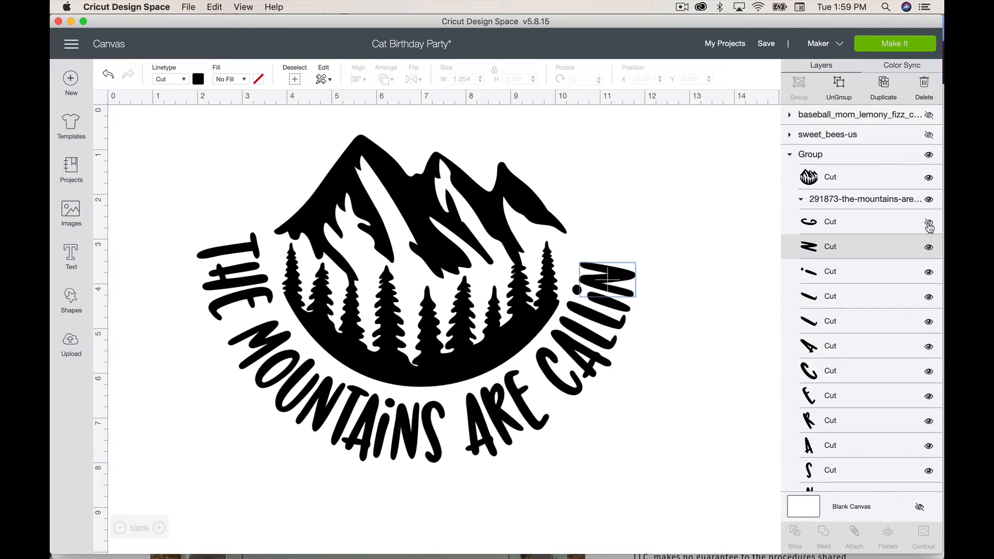
{"action": "left_click", "coordinate": [929, 223]}
Ungroup the whole mountain design, and select the lettering group and the mountain shape separately.
{"action": "key", "text": "super+a"}
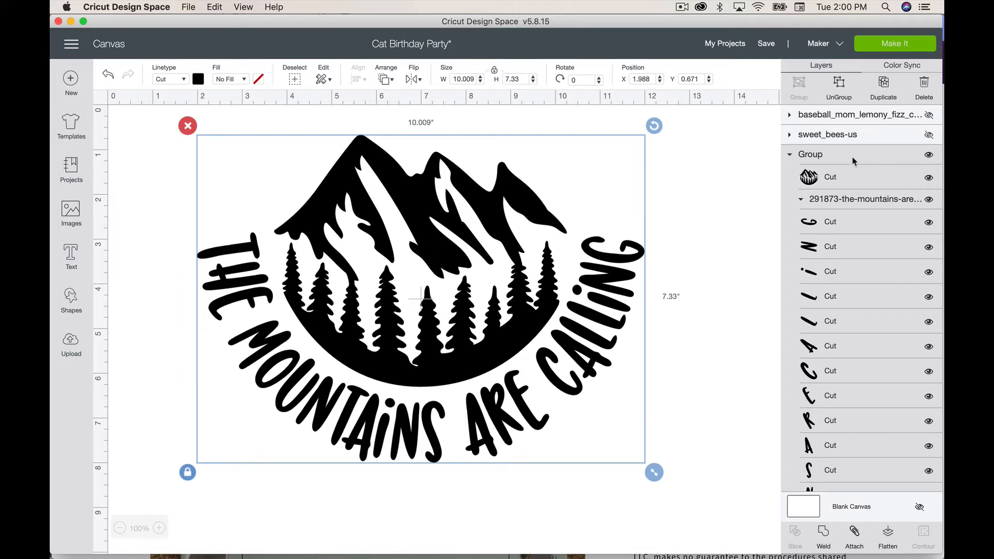
{"action": "left_click", "coordinate": [837, 93]}
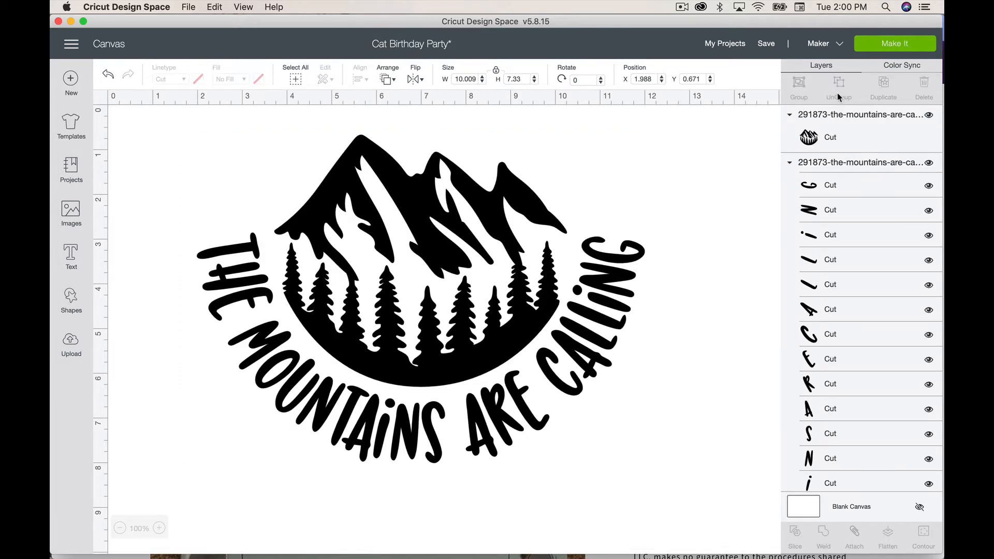
{"action": "left_click", "coordinate": [565, 391]}
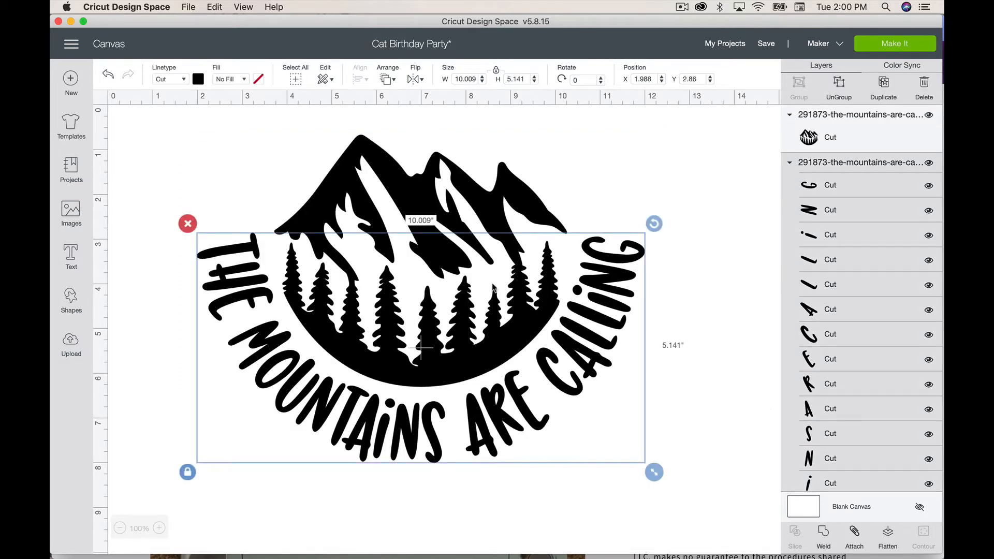
{"action": "left_click", "coordinate": [439, 233]}
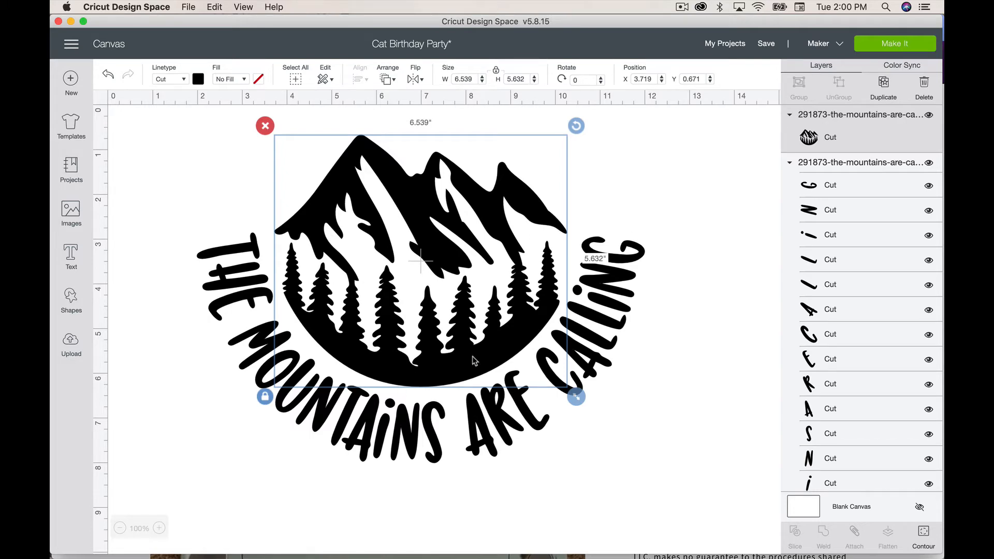
Use Contour to hide the inner cutout between the mountains and trees of the mountain shape.
{"action": "left_click", "coordinate": [923, 537]}
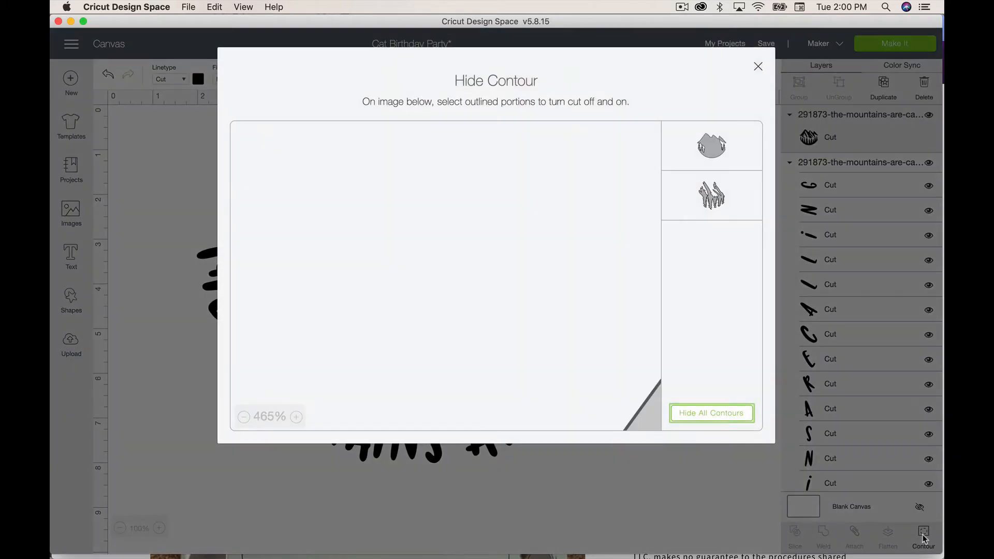
{"action": "left_click", "coordinate": [712, 199]}
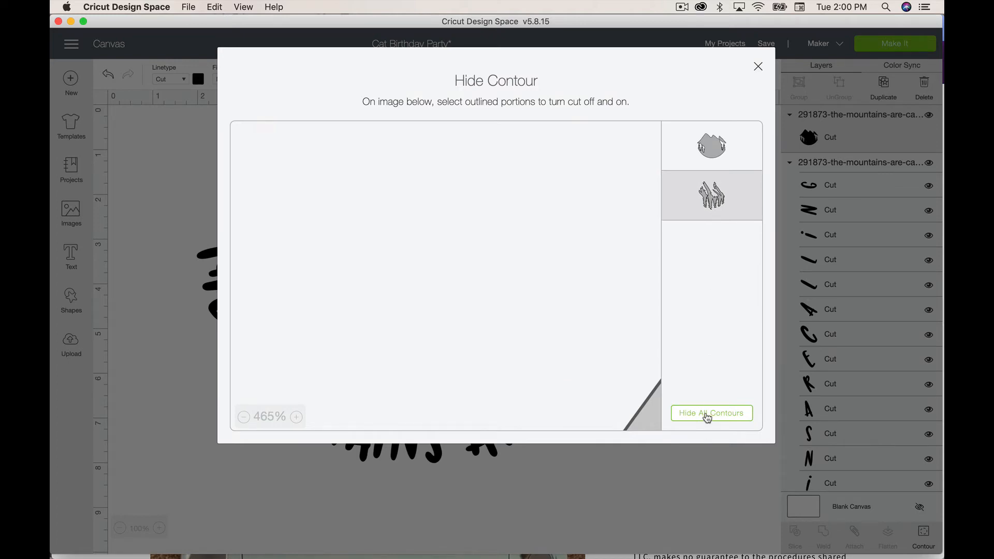
{"action": "left_click", "coordinate": [758, 66]}
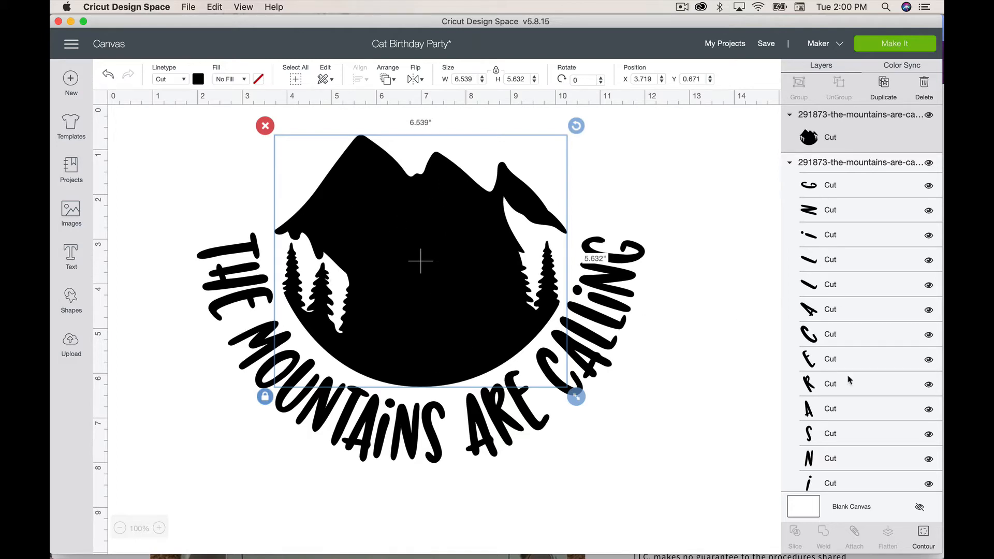
Turn the inner cutout contour of the mountain shape back on and recheck the shape's contour list.
{"action": "left_click", "coordinate": [928, 534]}
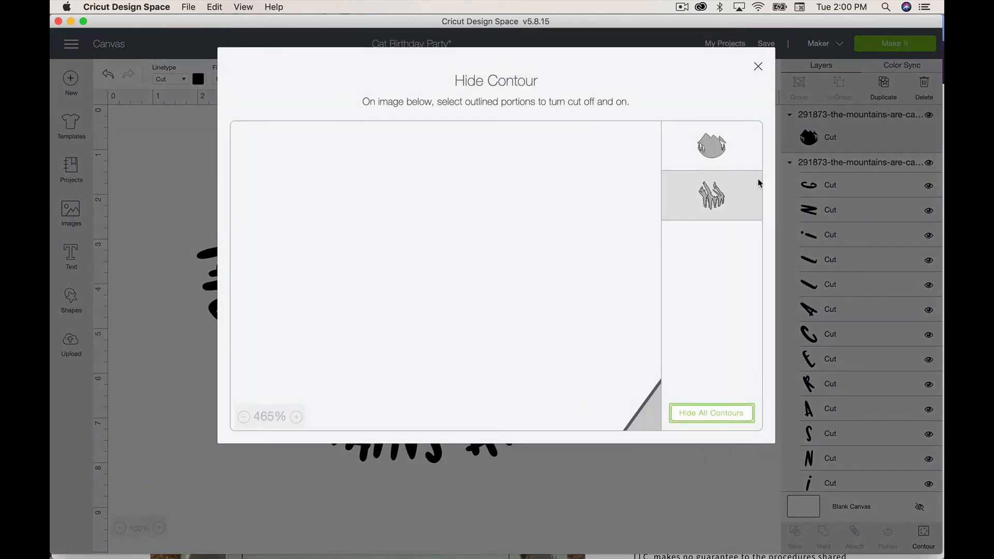
{"action": "left_click", "coordinate": [757, 66]}
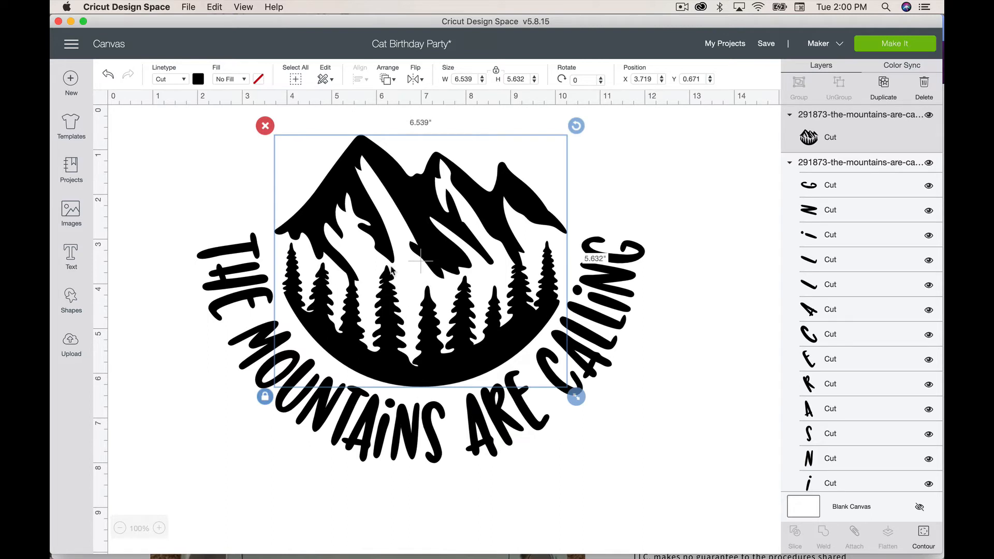
{"action": "left_click", "coordinate": [924, 535]}
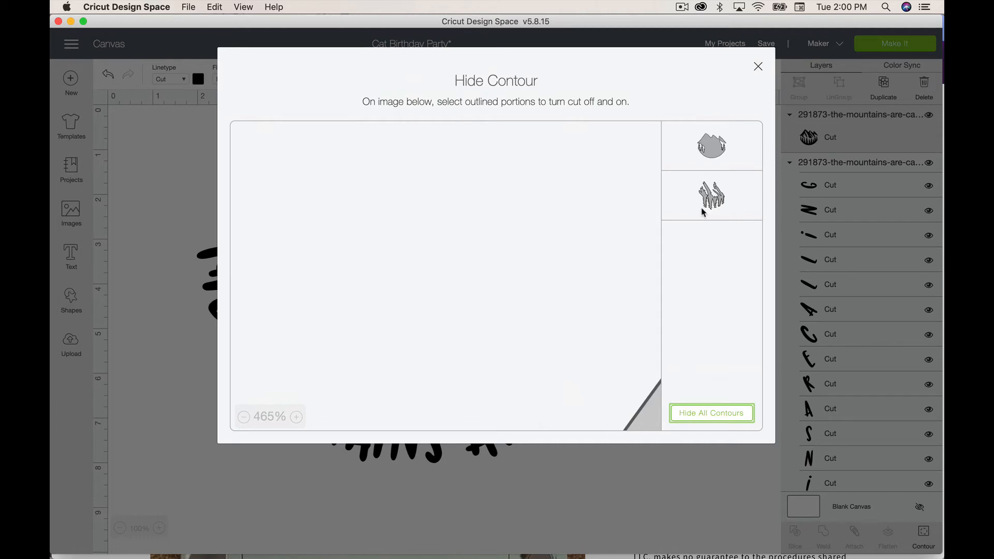
{"action": "left_click", "coordinate": [758, 67]}
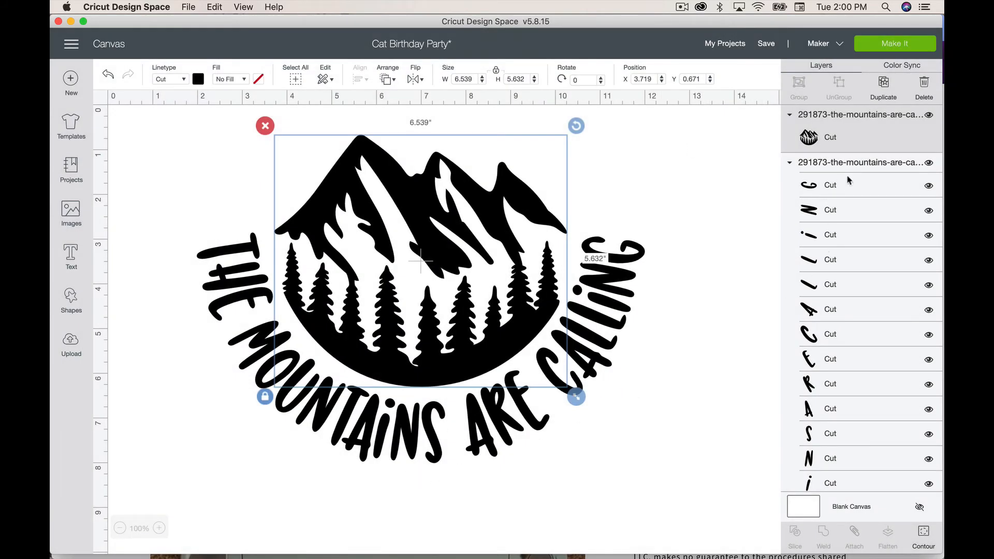
Hide the lettering group and move the mountain shape to about X 3.98, Y 1.19 inches.
{"action": "left_click", "coordinate": [793, 165]}
{"action": "left_click", "coordinate": [929, 163]}
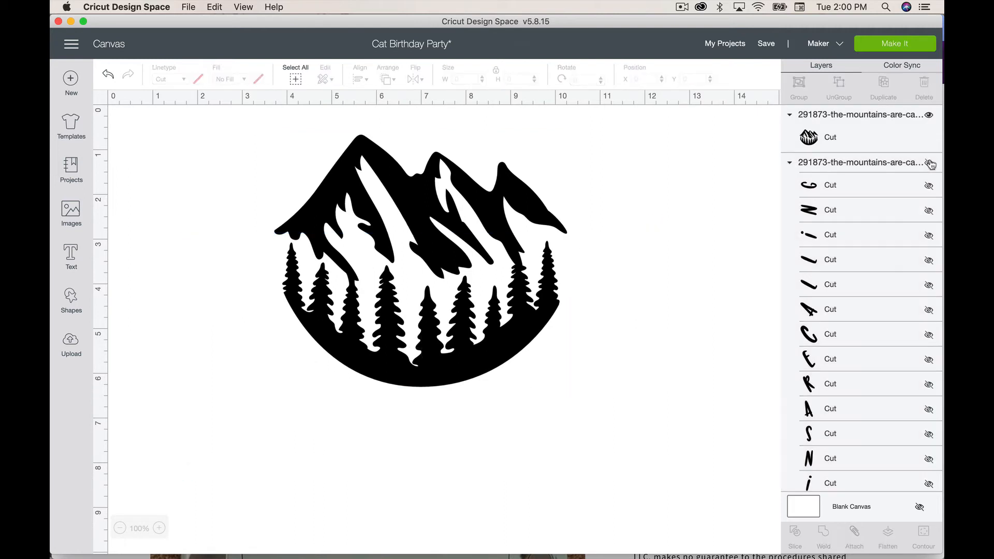
{"action": "left_click_drag", "start_coordinate": [424, 380], "coordinate": [436, 403]}
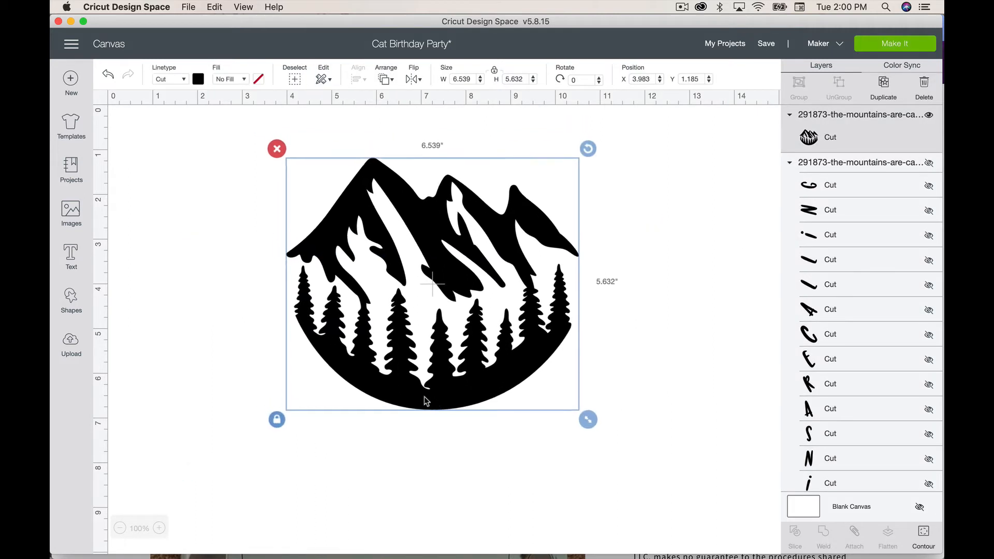
Add a square, reshape it into a thin bar rotated about 29.91°, and place it over the left mountain-tree joint at about X 5.49, Y 4.34.
{"action": "left_click", "coordinate": [70, 299]}
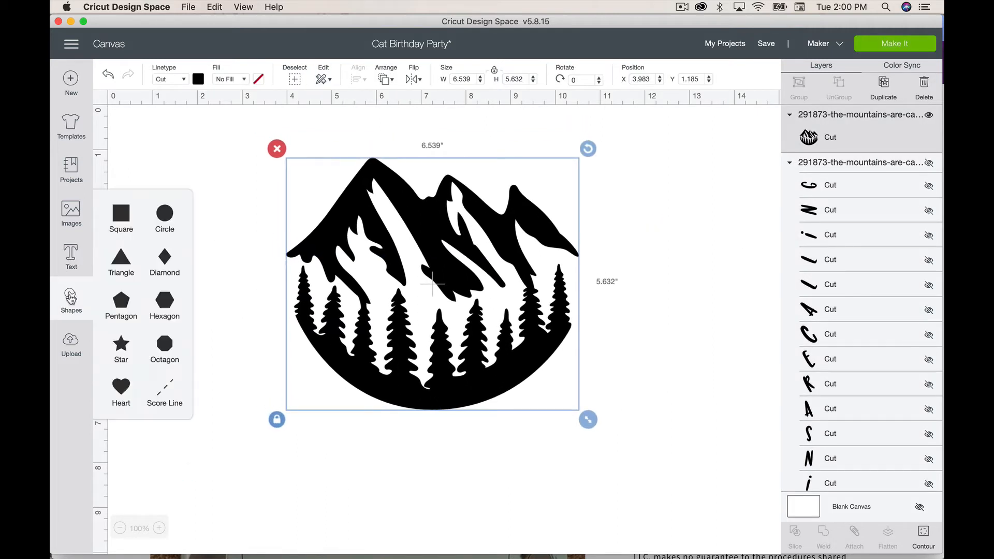
{"action": "left_click", "coordinate": [121, 216]}
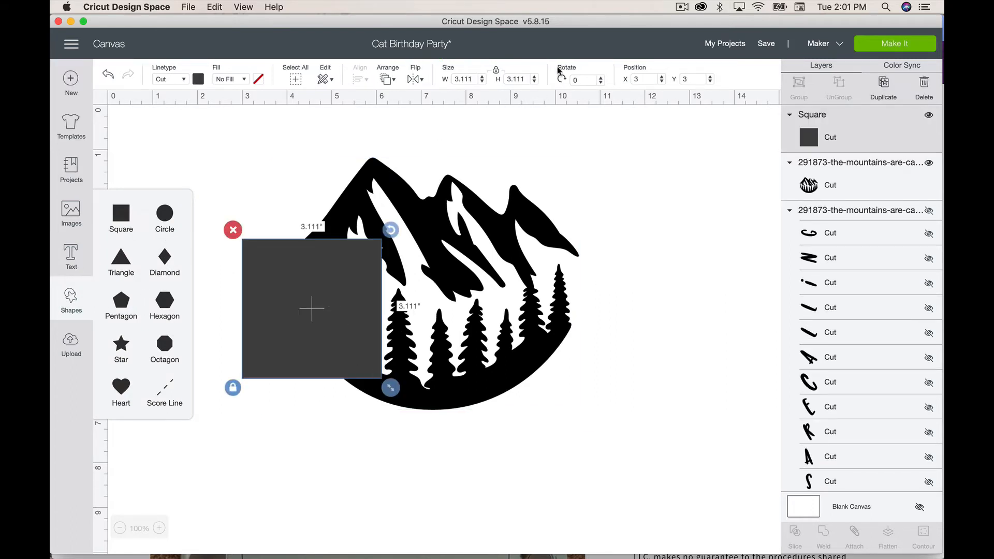
{"action": "left_click_drag", "start_coordinate": [391, 389], "coordinate": [389, 312]}
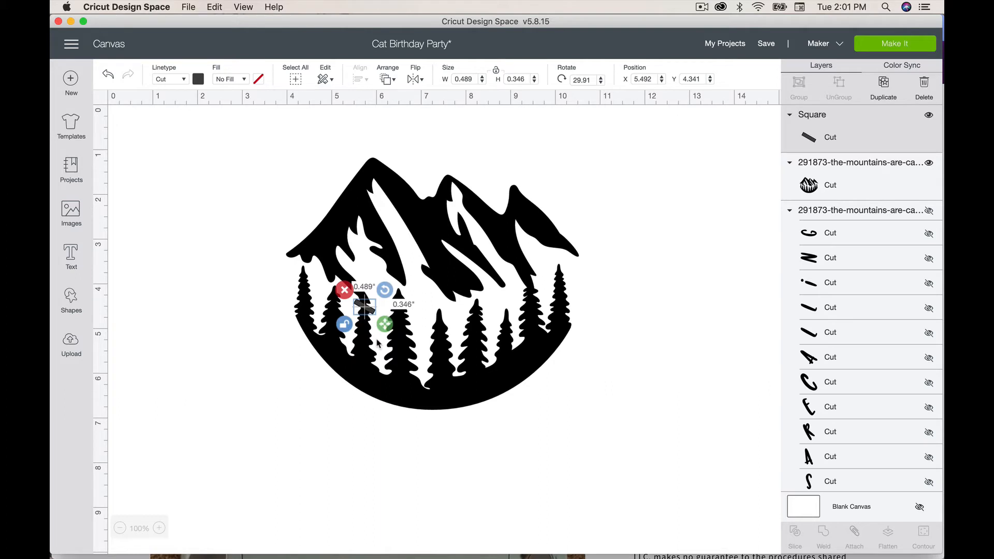
Duplicate the thin bar and place the copy over the right mountain-tree joint at about X 9.05, Y 3.62 inches.
{"action": "key", "text": "super+d"}
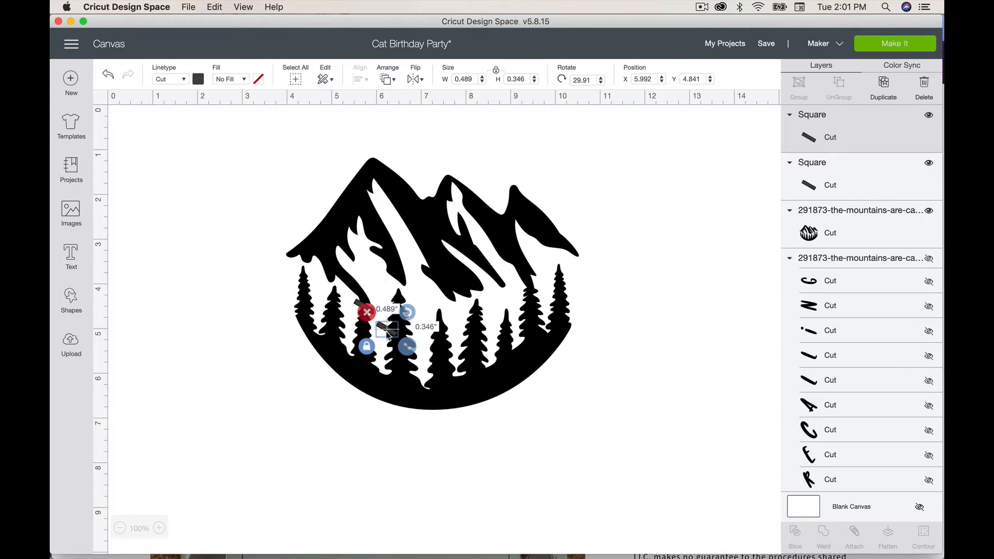
{"action": "left_click_drag", "start_coordinate": [394, 331], "coordinate": [526, 277]}
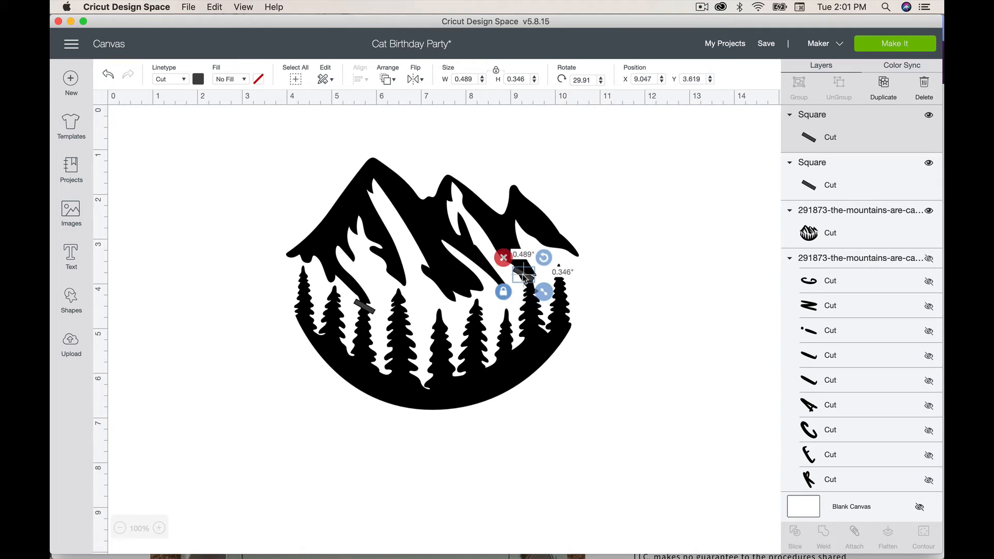
{"action": "left_click_drag", "start_coordinate": [588, 469], "coordinate": [238, 206]}
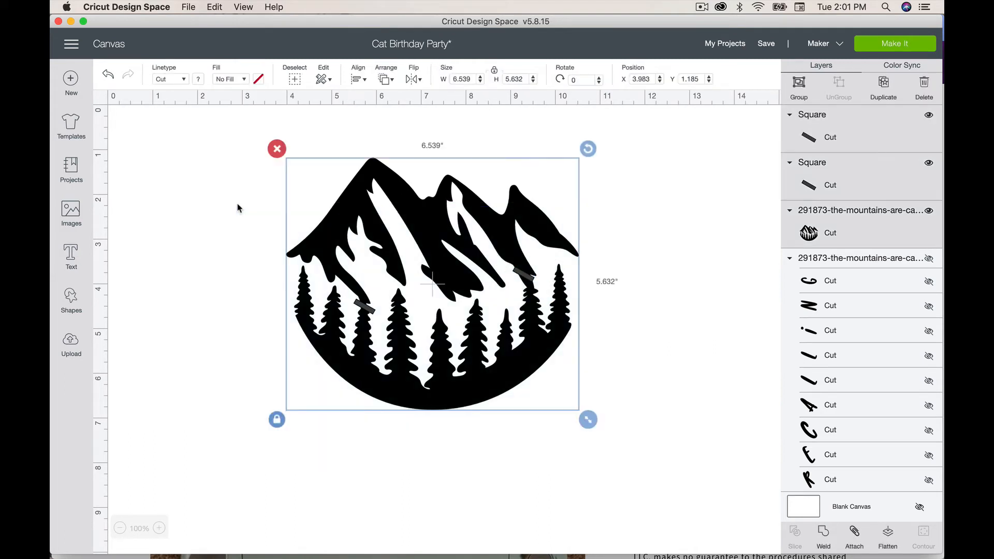
{"action": "left_click", "coordinate": [544, 436]}
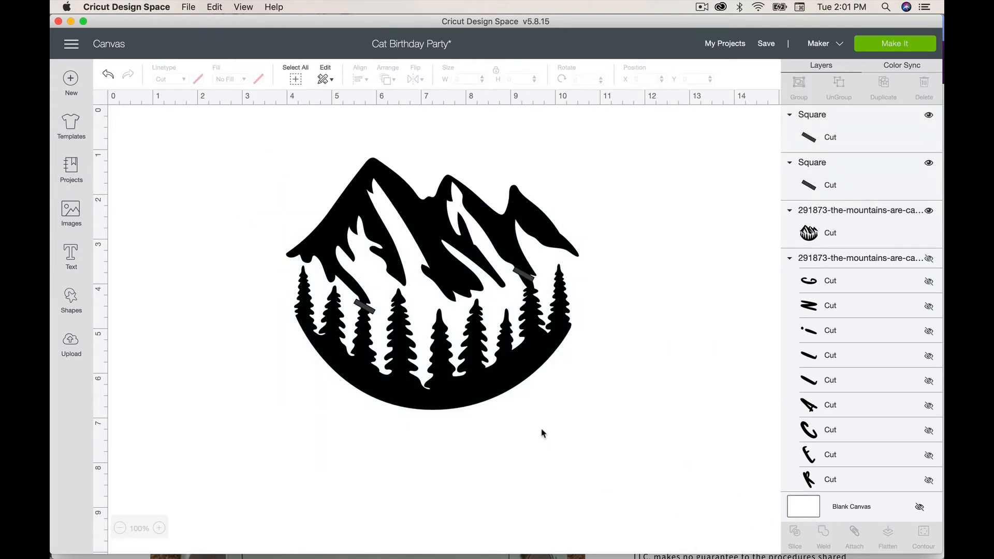
Slice the mountain shape with the thin bar over the right mountain-tree joint.
{"action": "left_click", "coordinate": [499, 370]}
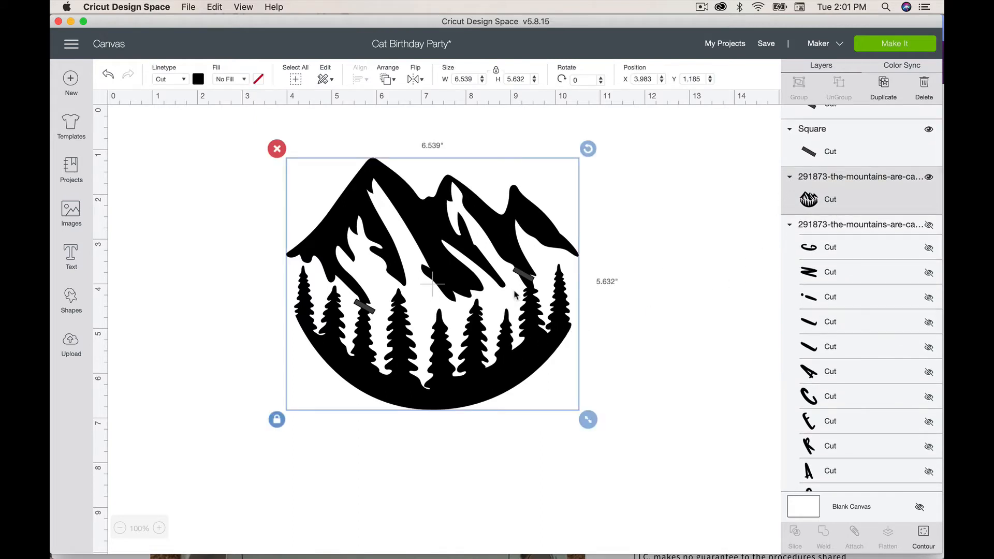
{"action": "left_click", "coordinate": [525, 279], "text": "shift"}
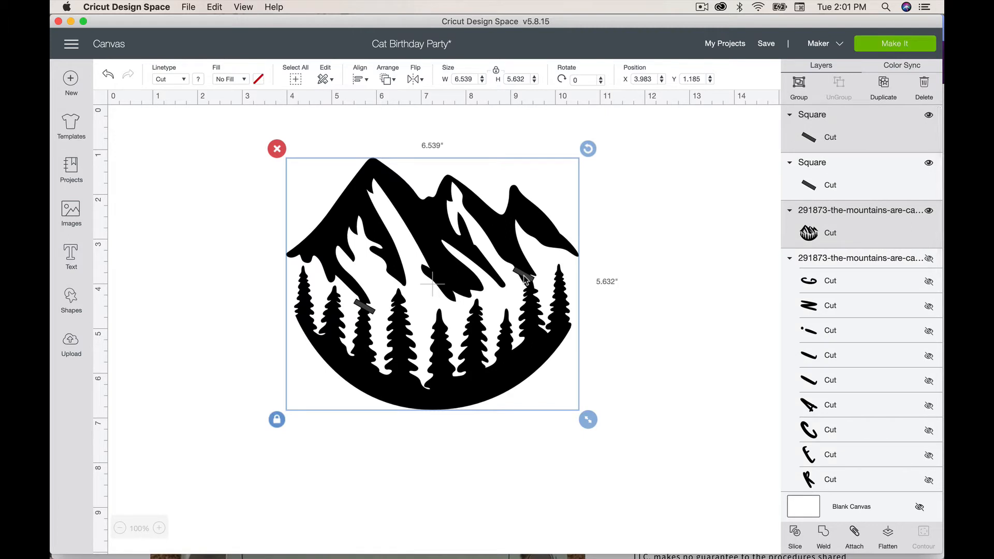
{"action": "left_click", "coordinate": [788, 538]}
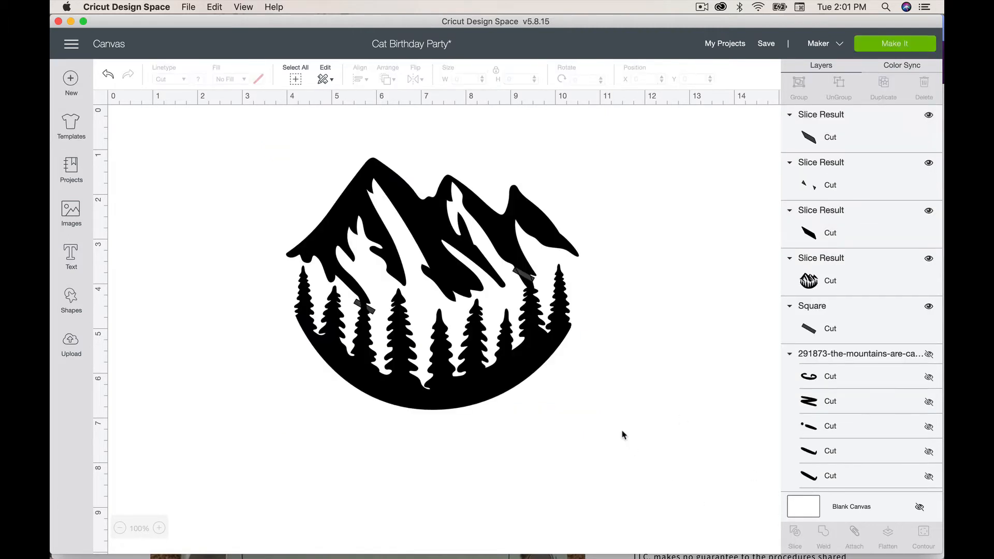
Slice the resulting mountain shape with the remaining bar over the left mountain-tree joint.
{"action": "left_click", "coordinate": [372, 315]}
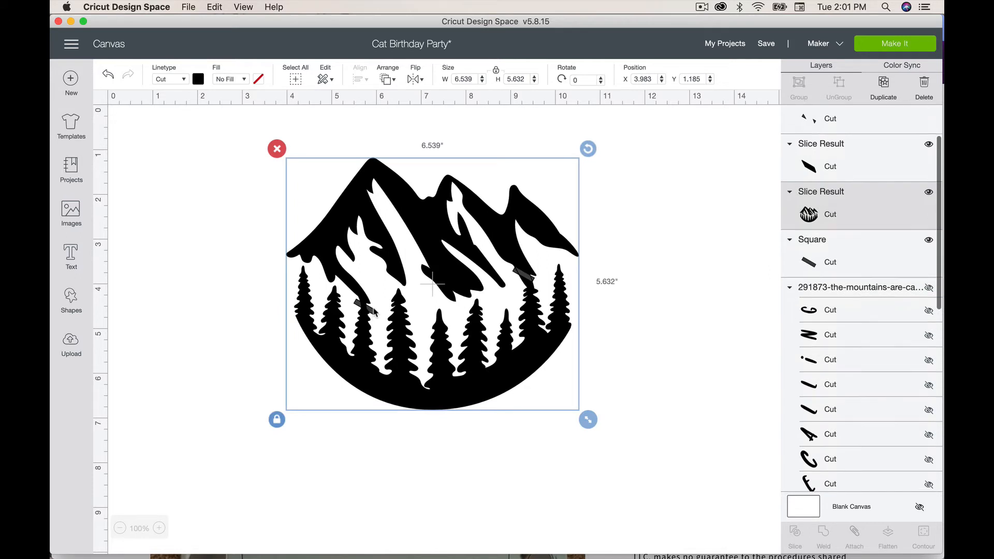
{"action": "left_click", "coordinate": [262, 337]}
{"action": "left_click_drag", "start_coordinate": [262, 304], "coordinate": [375, 358]}
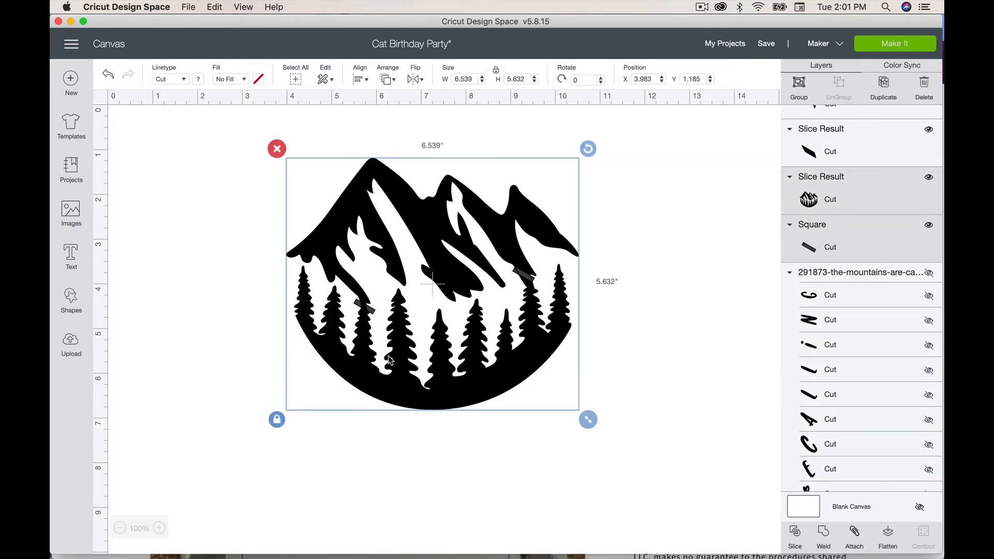
{"action": "left_click", "coordinate": [794, 533]}
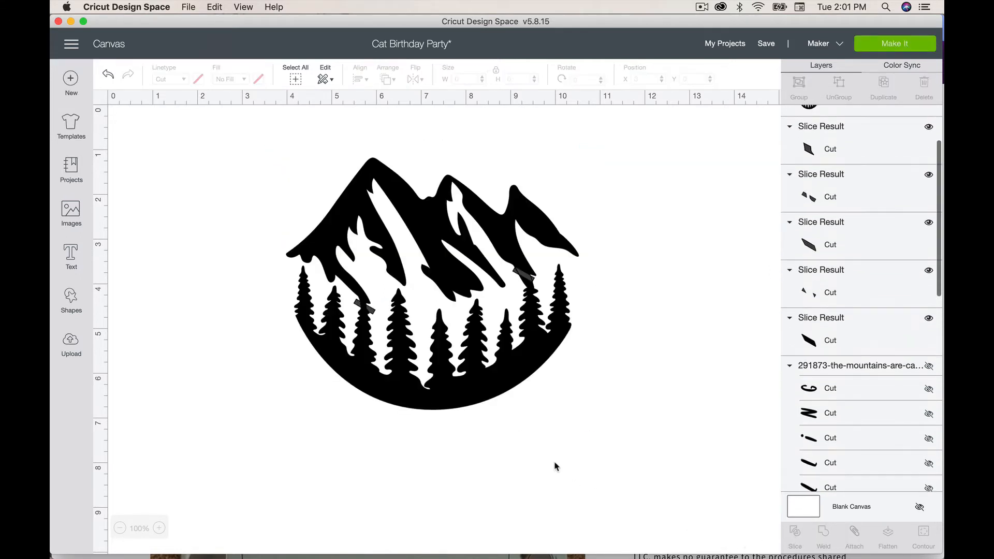
Move the sliced mountain to about X 1.69, Y 0.88 inches and delete the leftover slice pieces from the right joint.
{"action": "left_click_drag", "start_coordinate": [476, 384], "coordinate": [488, 347]}
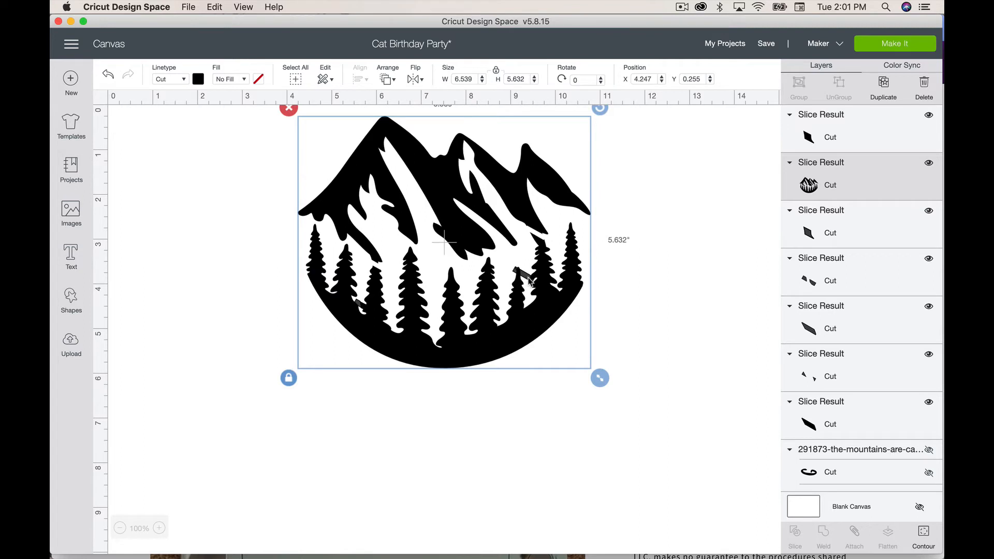
{"action": "left_click_drag", "start_coordinate": [520, 324], "coordinate": [406, 355]}
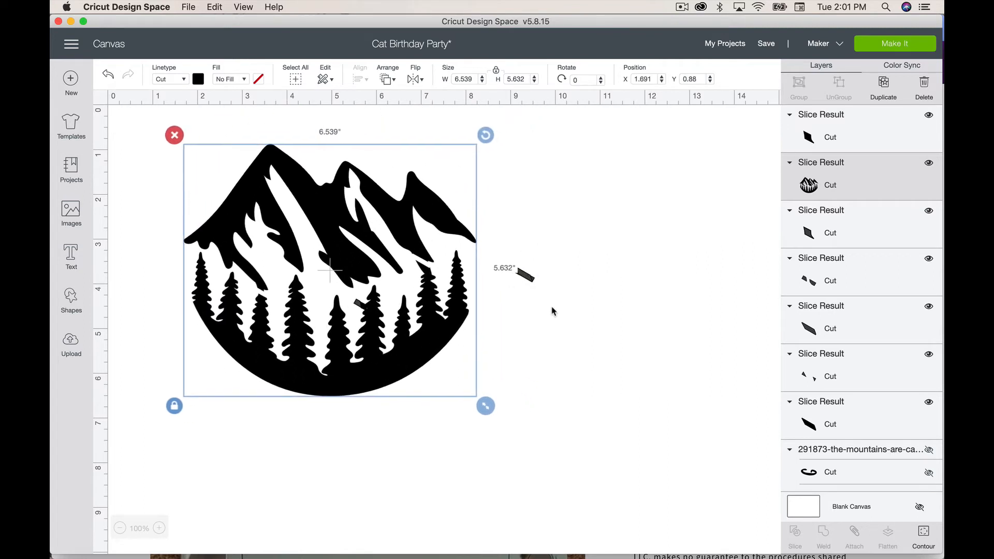
{"action": "left_click_drag", "start_coordinate": [551, 308], "coordinate": [511, 255]}
{"action": "left_click", "coordinate": [506, 257]}
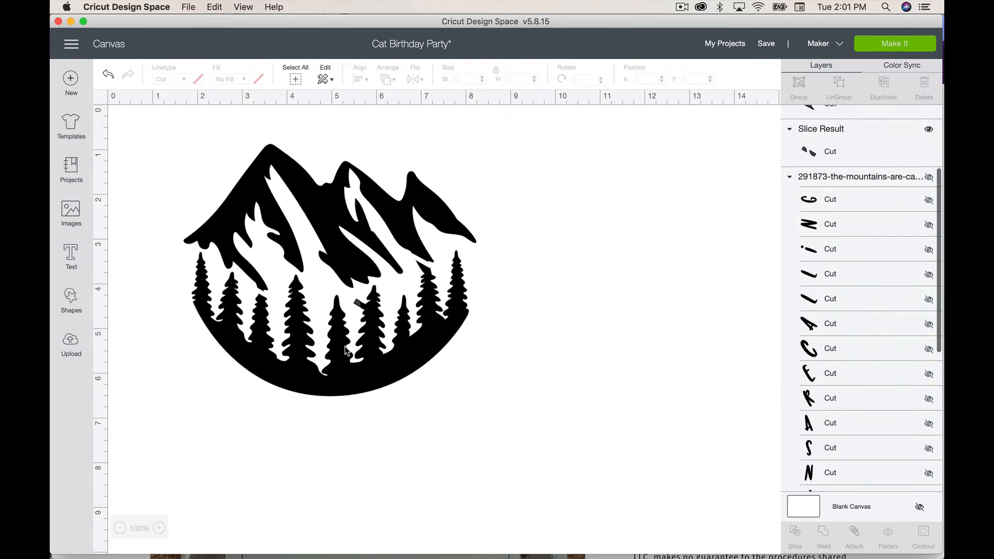
Move the sliced mountain clear of the left joint's leftover slice pieces and delete those pieces.
{"action": "left_click_drag", "start_coordinate": [328, 268], "coordinate": [518, 268]}
{"action": "left_click_drag", "start_coordinate": [304, 284], "coordinate": [376, 342]}
{"action": "left_click", "coordinate": [376, 342]}
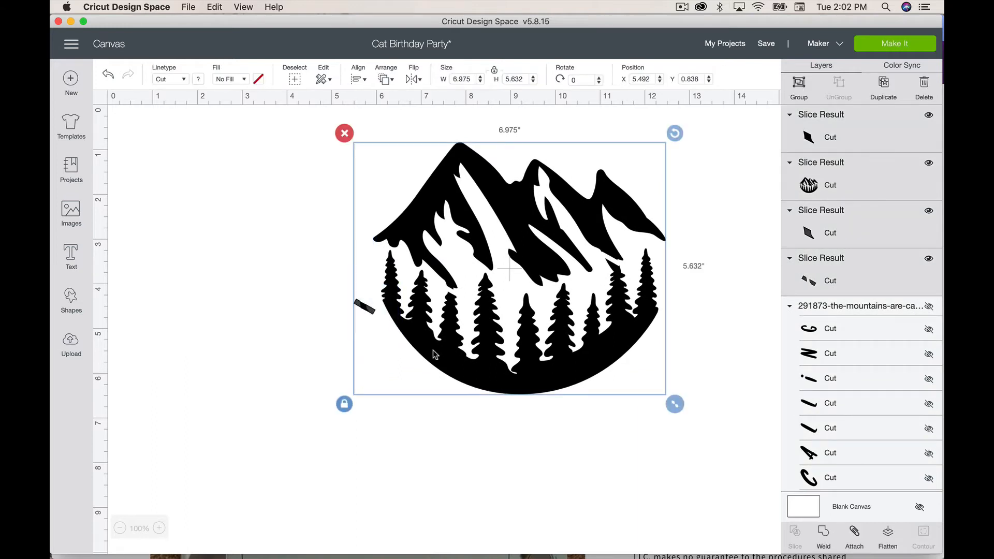
{"action": "left_click", "coordinate": [336, 429]}
{"action": "left_click_drag", "start_coordinate": [438, 358], "coordinate": [512, 378]}
{"action": "left_click_drag", "start_coordinate": [343, 286], "coordinate": [381, 324]}
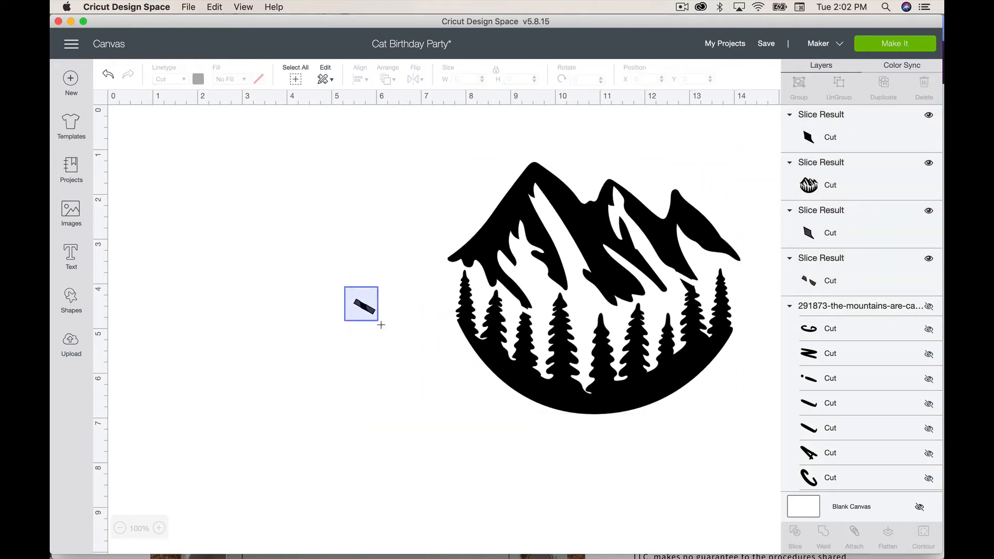
{"action": "key", "text": "Delete"}
Move the sliced design to about X 2.05, Y 0.31 inches and hide its tree contour, keeping only the mountains.
{"action": "left_click", "coordinate": [474, 356]}
{"action": "left_click_drag", "start_coordinate": [473, 356], "coordinate": [230, 310]}
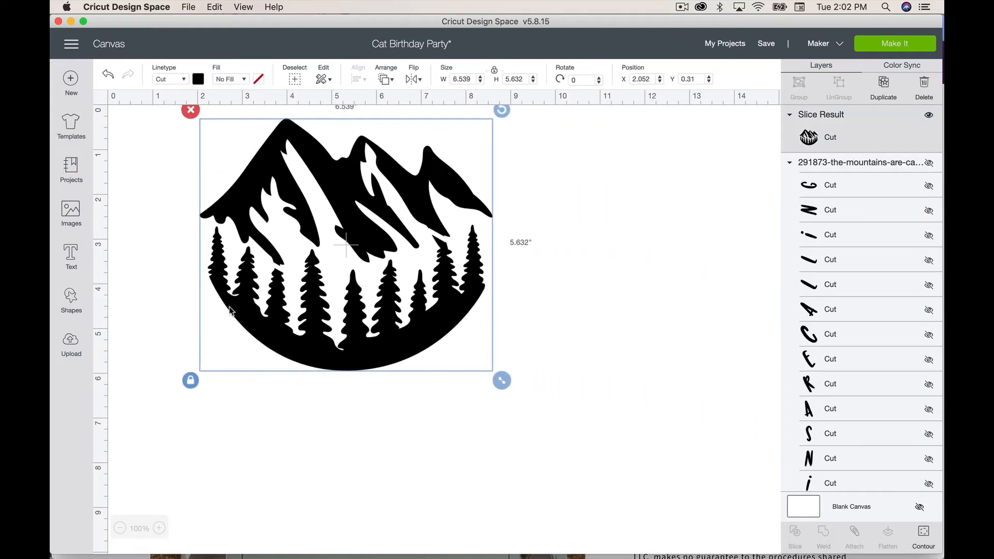
{"action": "left_click", "coordinate": [924, 533]}
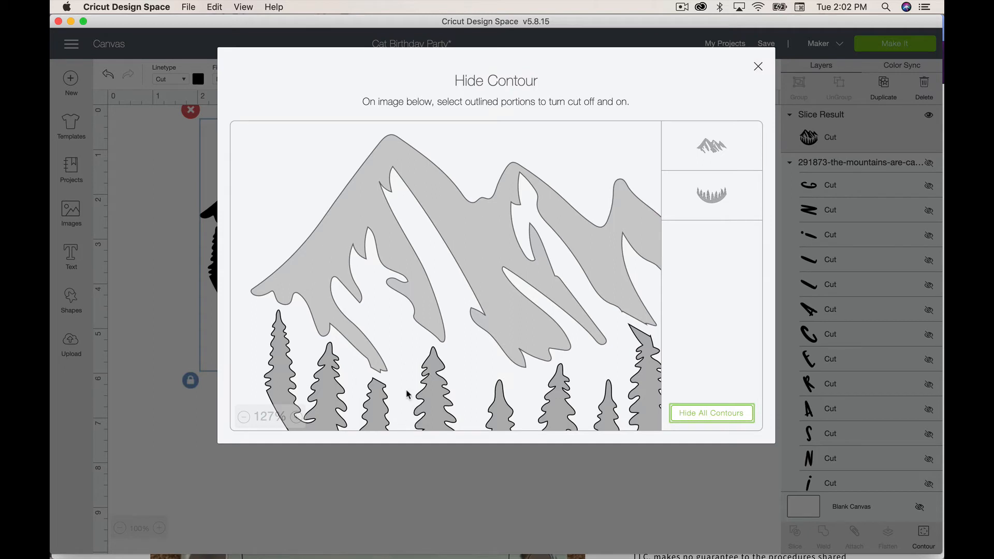
{"action": "scroll", "coordinate": [409, 392], "scroll_direction": "down", "scroll_amount": 5}
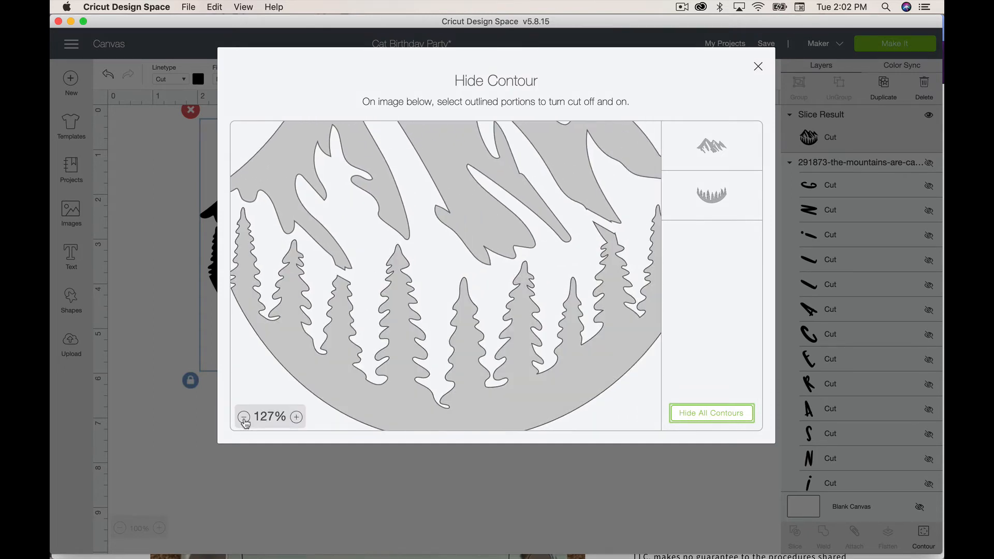
{"action": "left_click", "coordinate": [244, 417]}
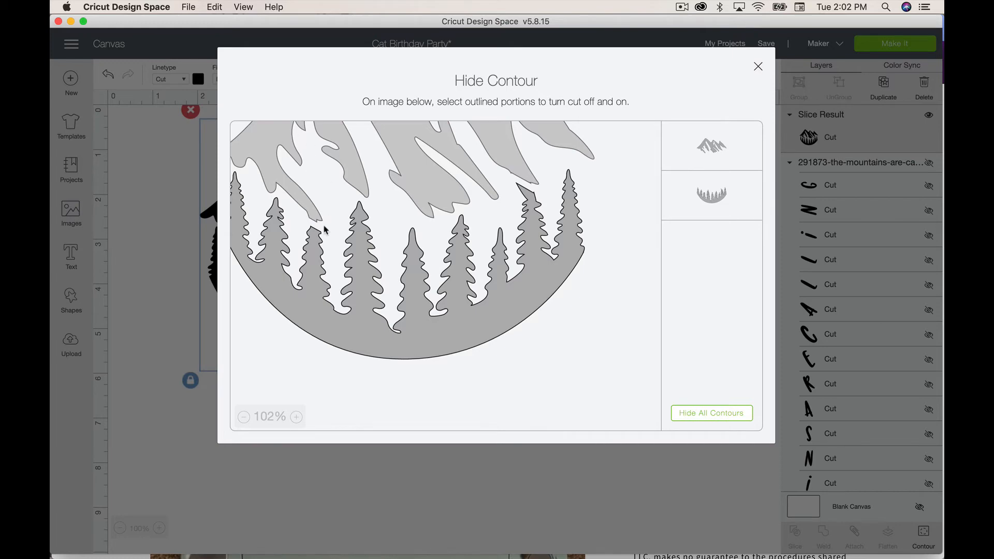
{"action": "left_click", "coordinate": [691, 210]}
{"action": "left_click", "coordinate": [757, 67]}
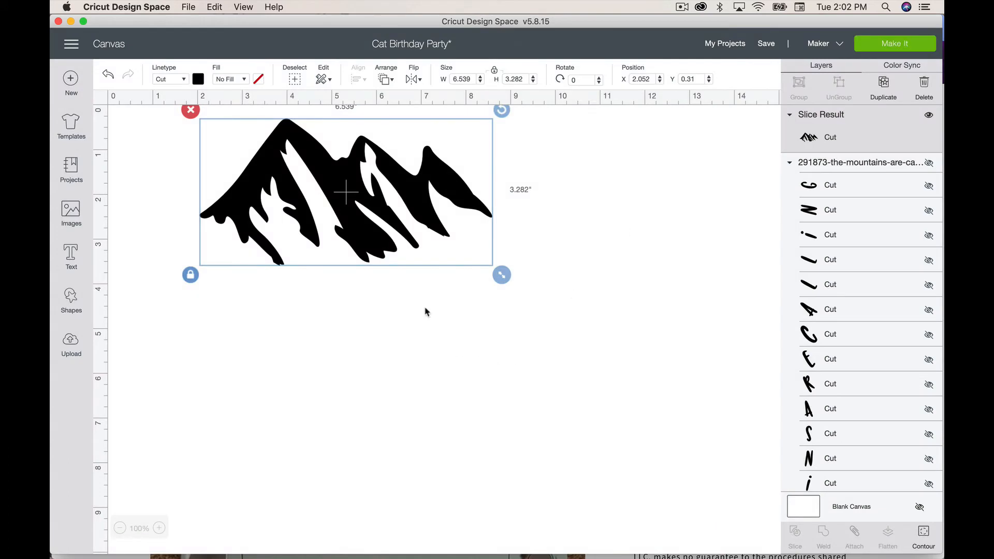
Enlarge the mountains to about 12.5 inches wide and place them at about X 1.37, Y 0.39 inches.
{"action": "left_click_drag", "start_coordinate": [391, 243], "coordinate": [464, 344]}
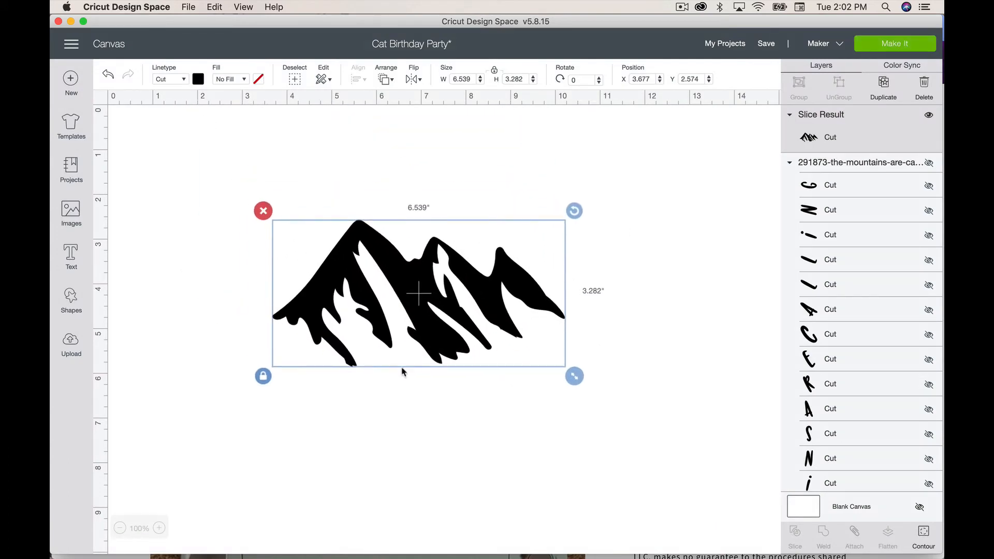
{"action": "left_click_drag", "start_coordinate": [573, 376], "coordinate": [684, 428]}
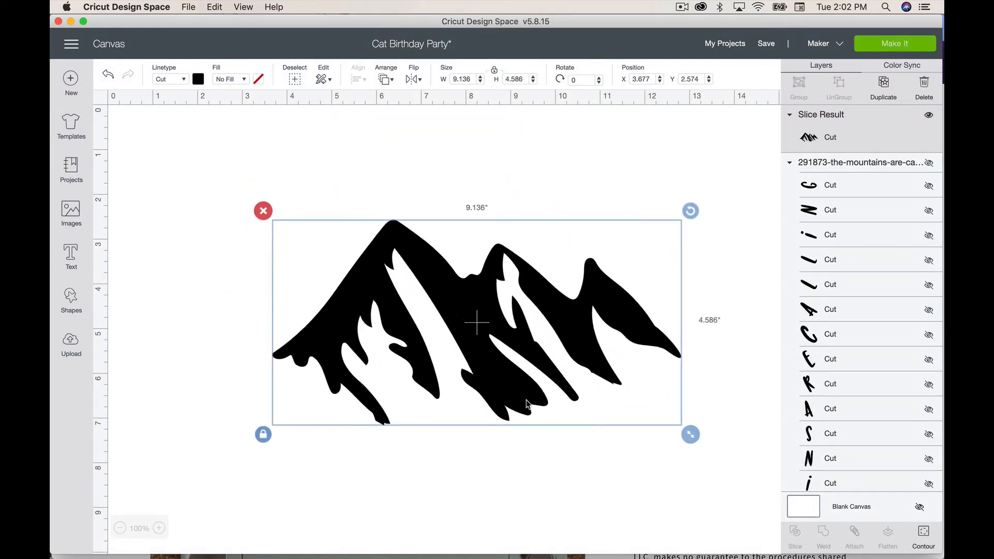
{"action": "left_click_drag", "start_coordinate": [503, 344], "coordinate": [398, 246]}
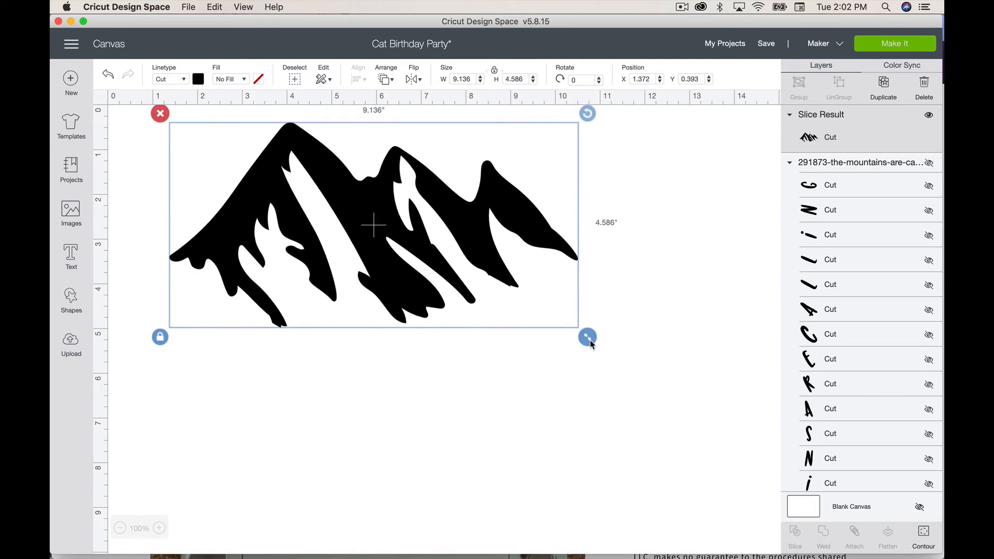
{"action": "left_click_drag", "start_coordinate": [588, 336], "coordinate": [739, 458]}
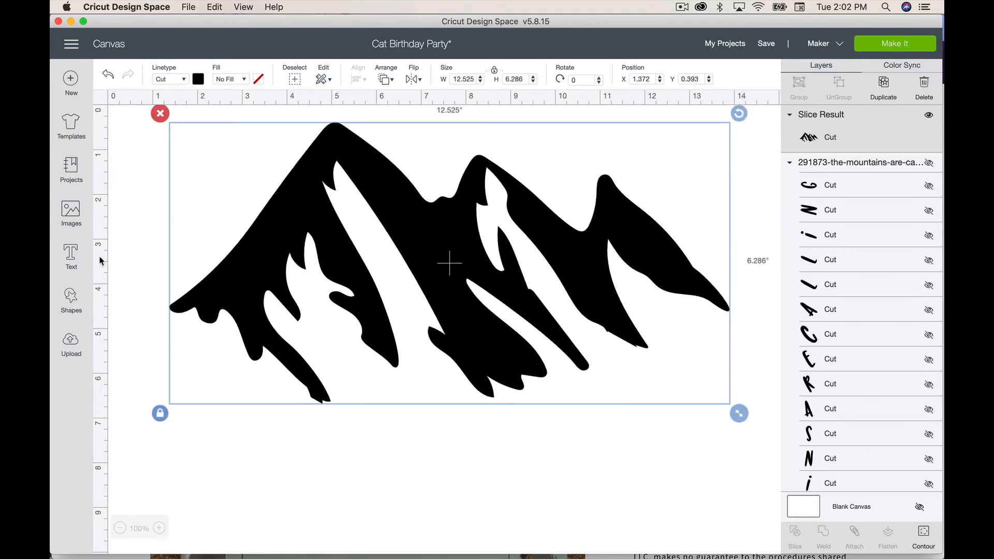
Add a circle about 0.92 inches across over the jagged tip of the left mountain's lowest ridge and slice it with the mountains.
{"action": "left_click", "coordinate": [70, 298]}
{"action": "left_click", "coordinate": [165, 213]}
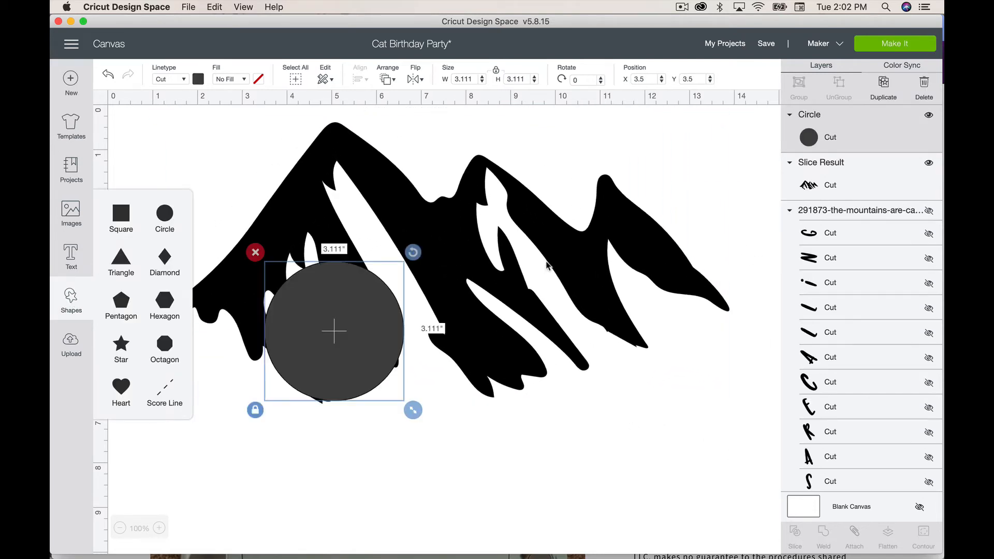
{"action": "left_click_drag", "start_coordinate": [412, 410], "coordinate": [316, 346]}
{"action": "left_click_drag", "start_coordinate": [289, 296], "coordinate": [303, 420]}
{"action": "left_click_drag", "start_coordinate": [451, 469], "coordinate": [257, 379]}
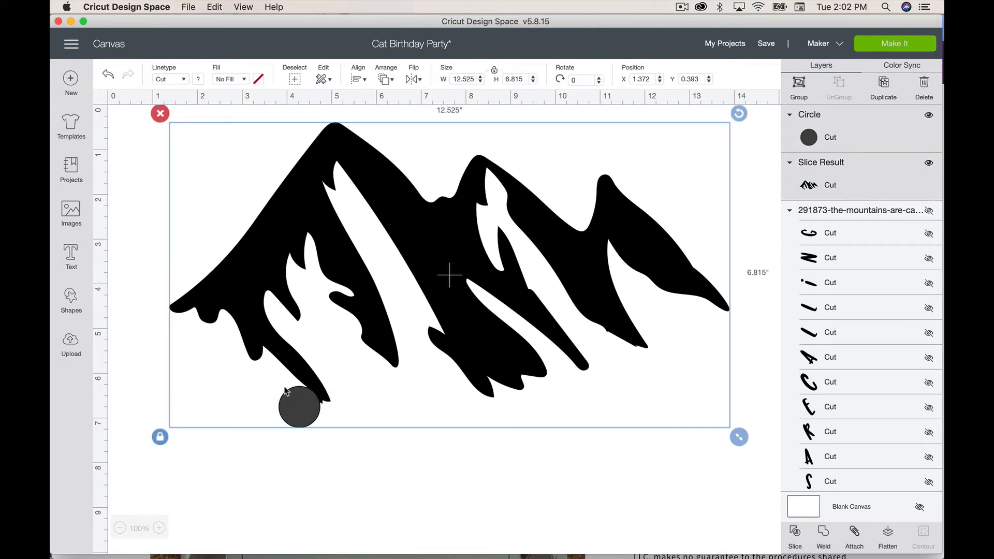
{"action": "left_click", "coordinate": [795, 533]}
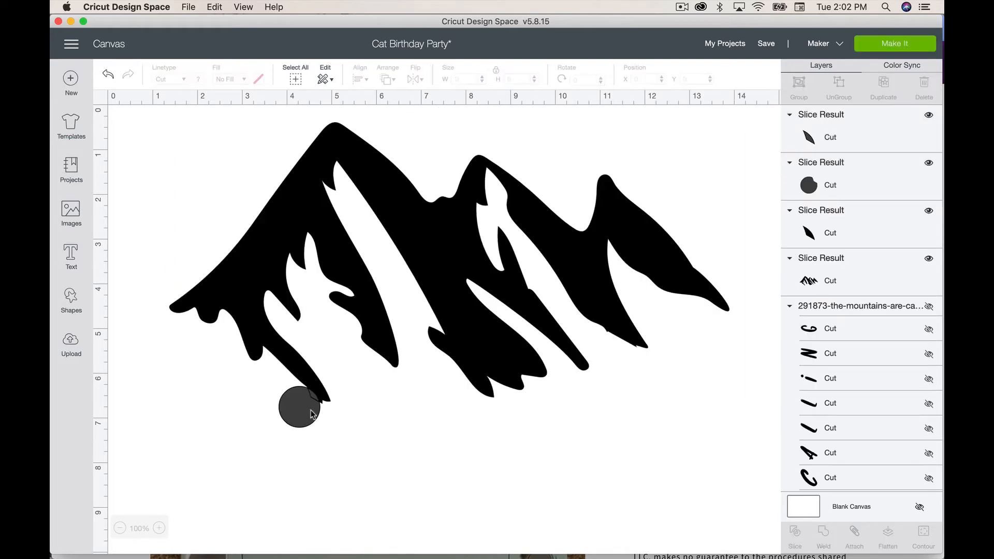
Move the sliced circle below the ridge tip, rotate it to about 78.35°, and delete the two leftover slice pieces.
{"action": "left_click_drag", "start_coordinate": [308, 420], "coordinate": [339, 454]}
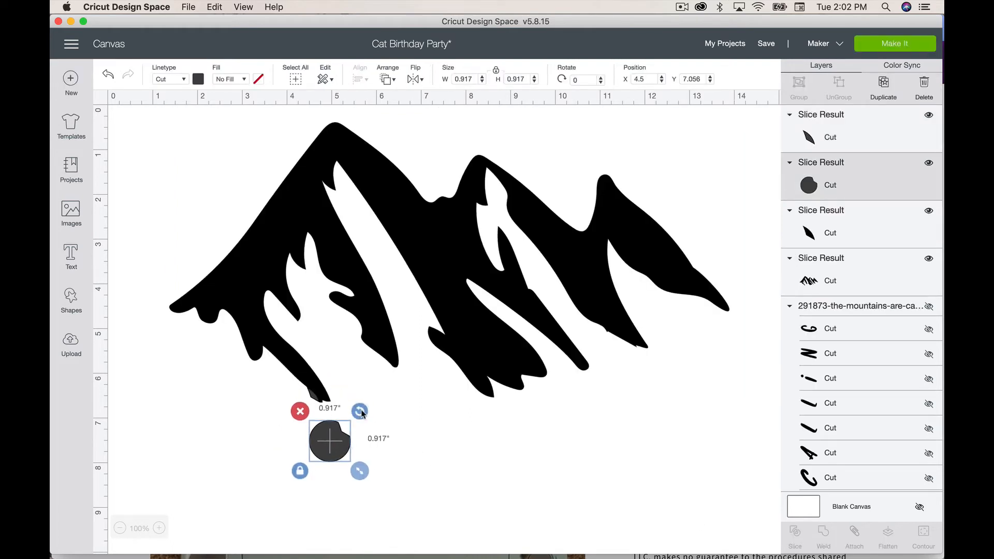
{"action": "left_click_drag", "start_coordinate": [359, 410], "coordinate": [365, 463]}
{"action": "left_click", "coordinate": [313, 397]}
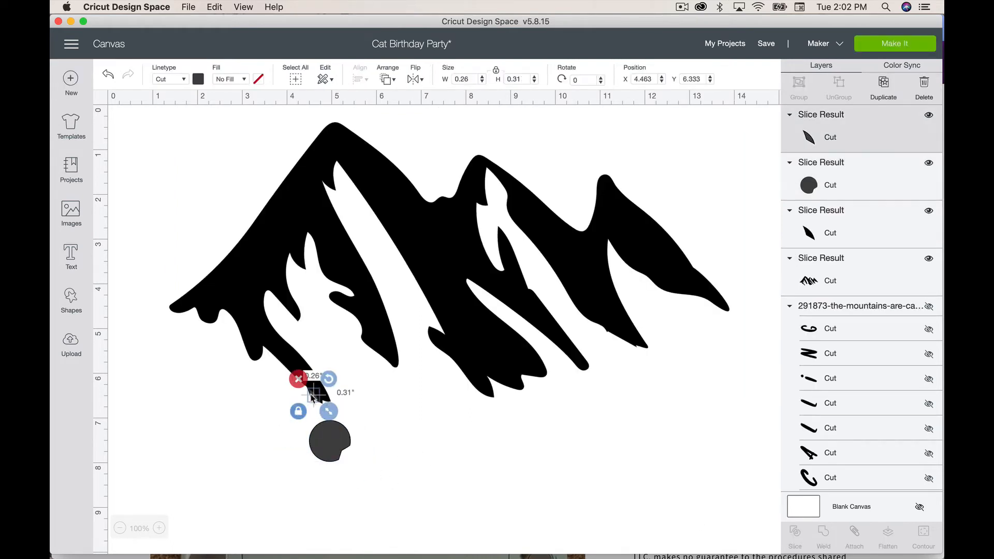
{"action": "key", "text": "Delete"}
{"action": "left_click", "coordinate": [313, 397]}
{"action": "key", "text": "Delete"}
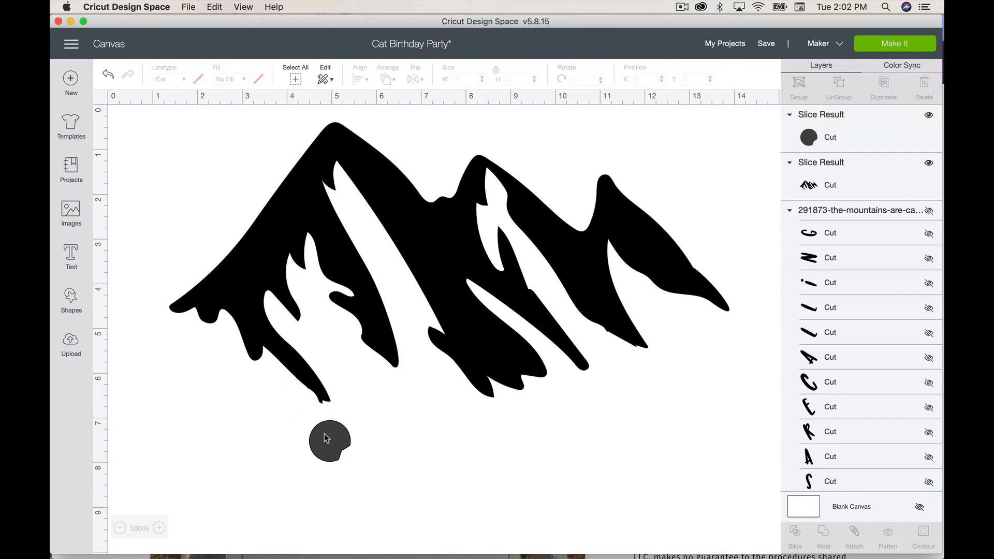
Place the notched circle against the remaining rough edge of the ridge tip and slice it with the mountains again.
{"action": "left_click_drag", "start_coordinate": [326, 438], "coordinate": [304, 414]}
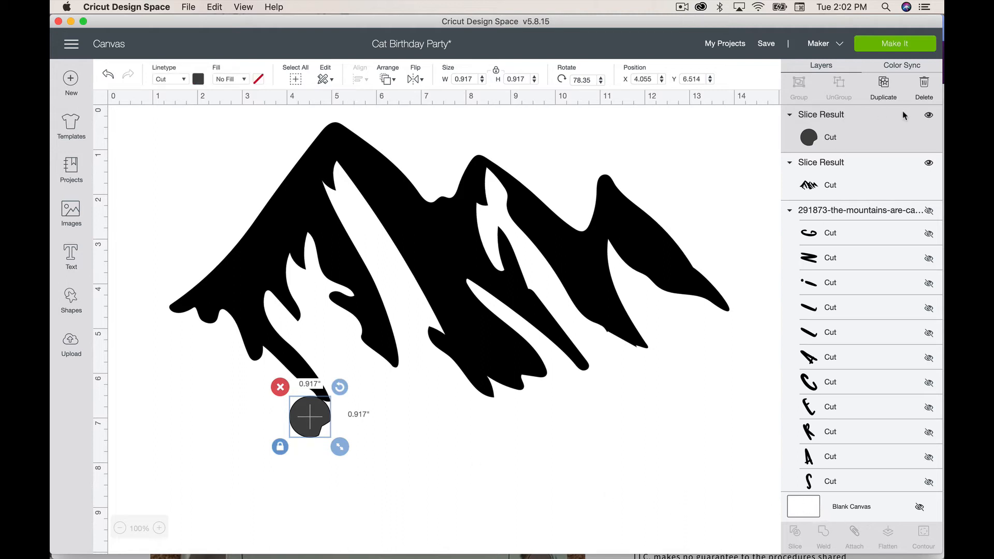
{"action": "left_click_drag", "start_coordinate": [401, 493], "coordinate": [257, 356]}
{"action": "left_click", "coordinate": [804, 538]}
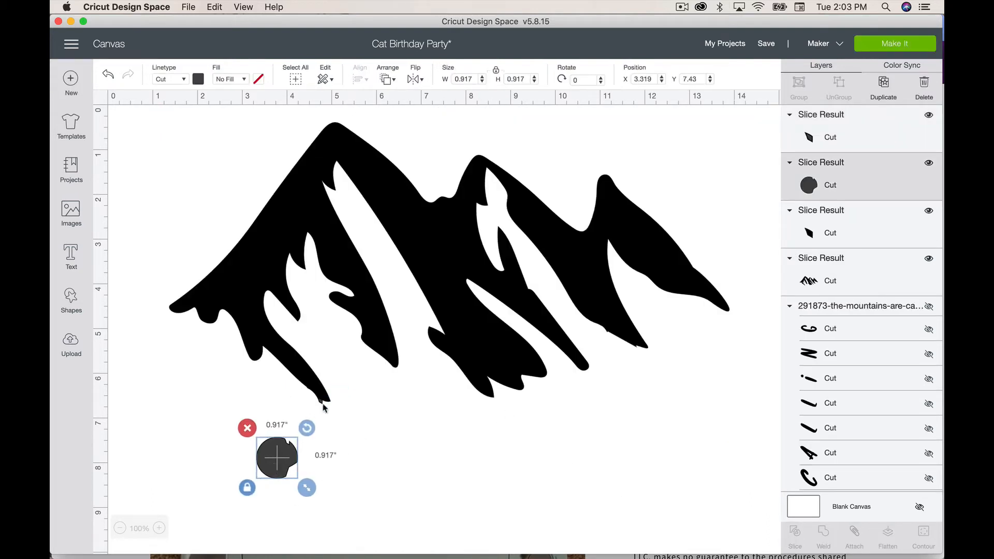
Delete the leftover slice pieces at the ridge tip and the notched circle.
{"action": "left_click", "coordinate": [321, 403]}
{"action": "key", "text": "Delete"}
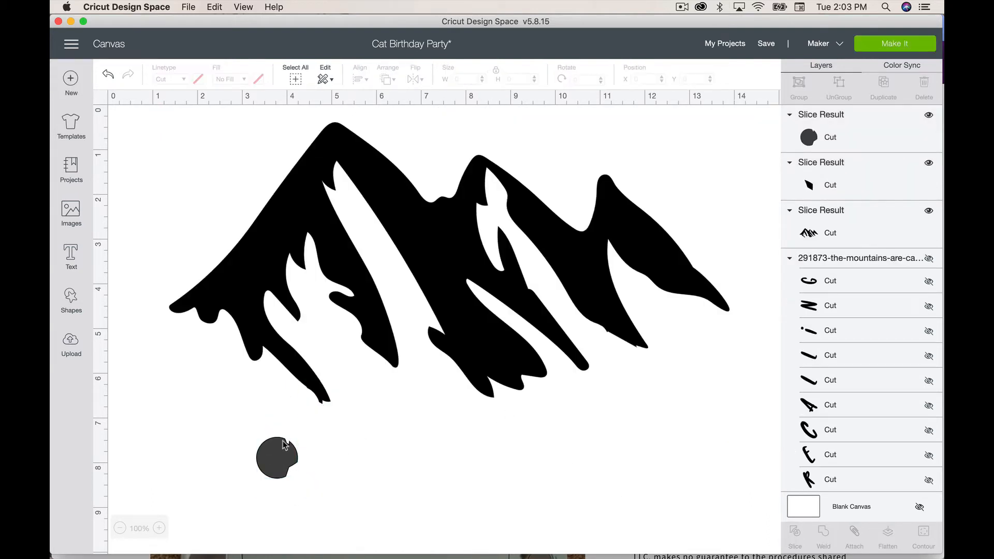
{"action": "left_click", "coordinate": [321, 402]}
{"action": "key", "text": "Delete"}
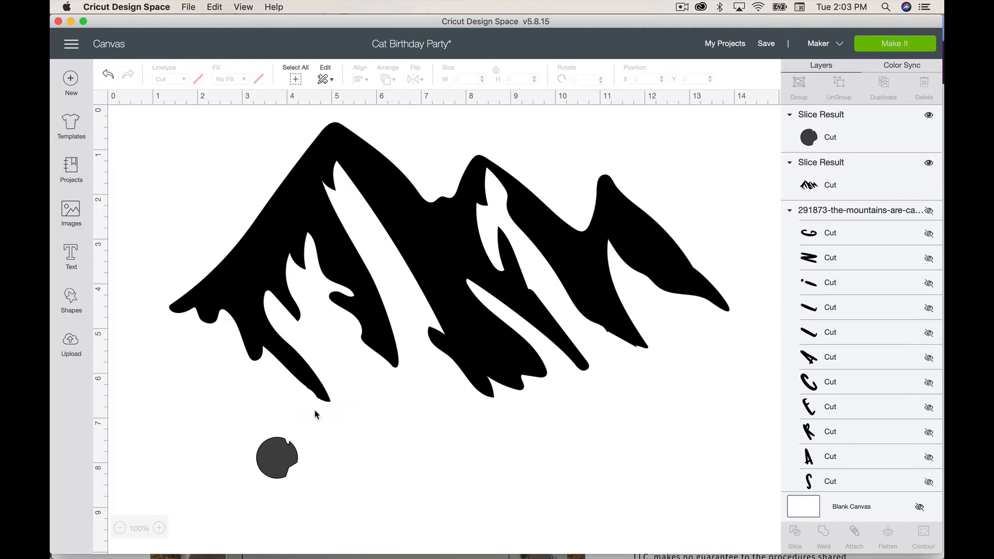
{"action": "left_click", "coordinate": [269, 453]}
{"action": "key", "text": "Delete"}
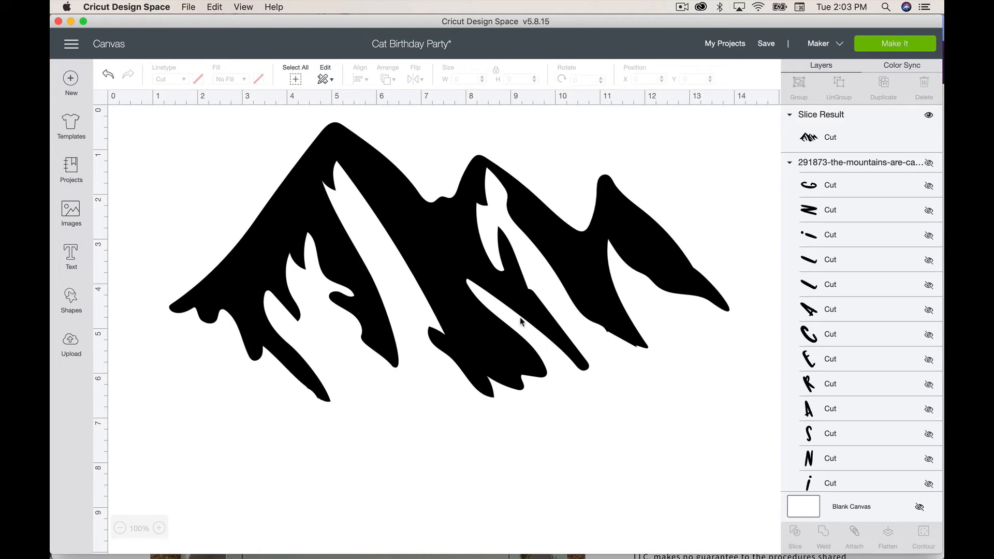
Shrink the cleaned-up mountains to about 8.47 inches wide.
{"action": "left_click", "coordinate": [829, 136]}
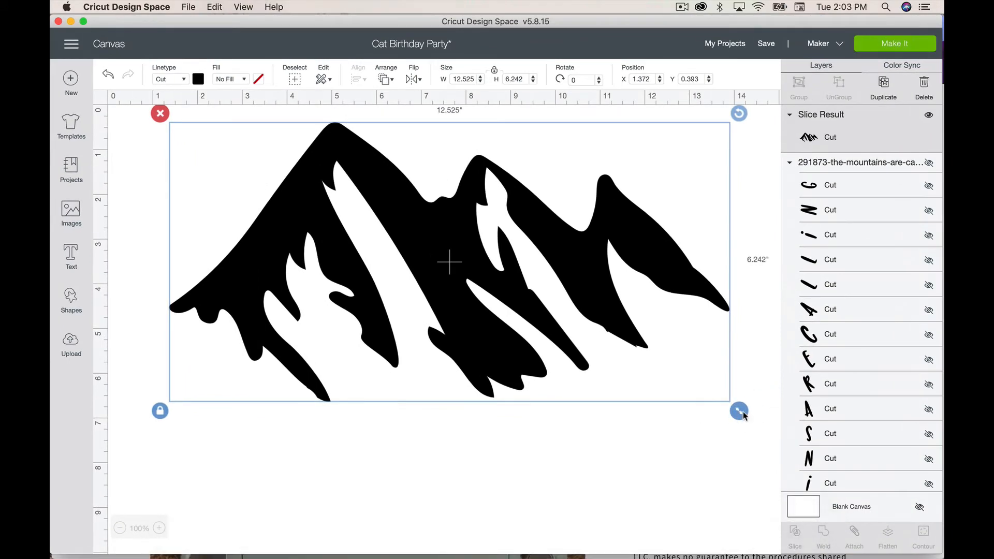
{"action": "left_click_drag", "start_coordinate": [743, 415], "coordinate": [641, 364]}
{"action": "scroll", "coordinate": [873, 185], "scroll_direction": "down", "scroll_amount": 5}
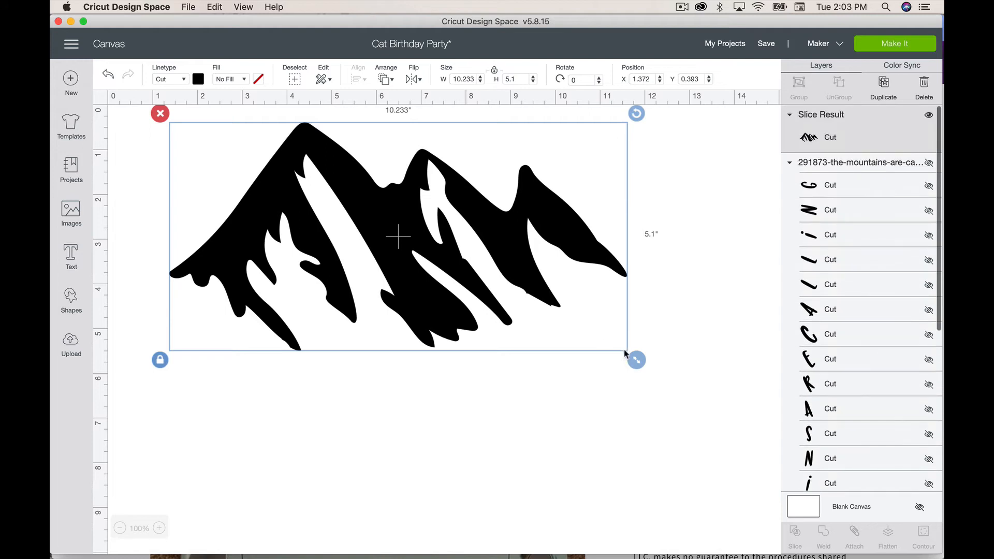
{"action": "left_click_drag", "start_coordinate": [635, 357], "coordinate": [564, 313]}
{"action": "left_click", "coordinate": [686, 492]}
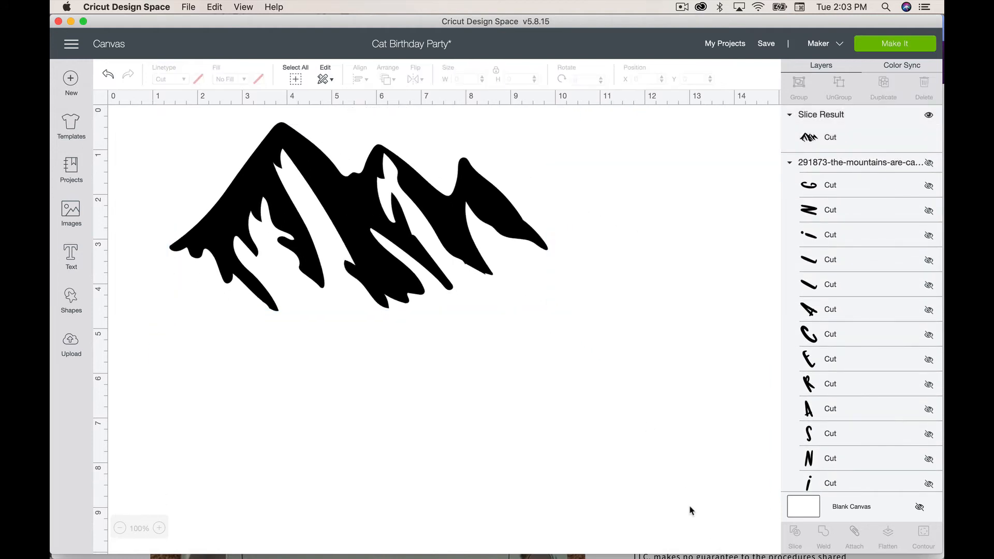
Collapse the hidden 291873-the-mountains-are-ca... layer group.
{"action": "left_click_drag", "start_coordinate": [688, 510], "coordinate": [278, 189]}
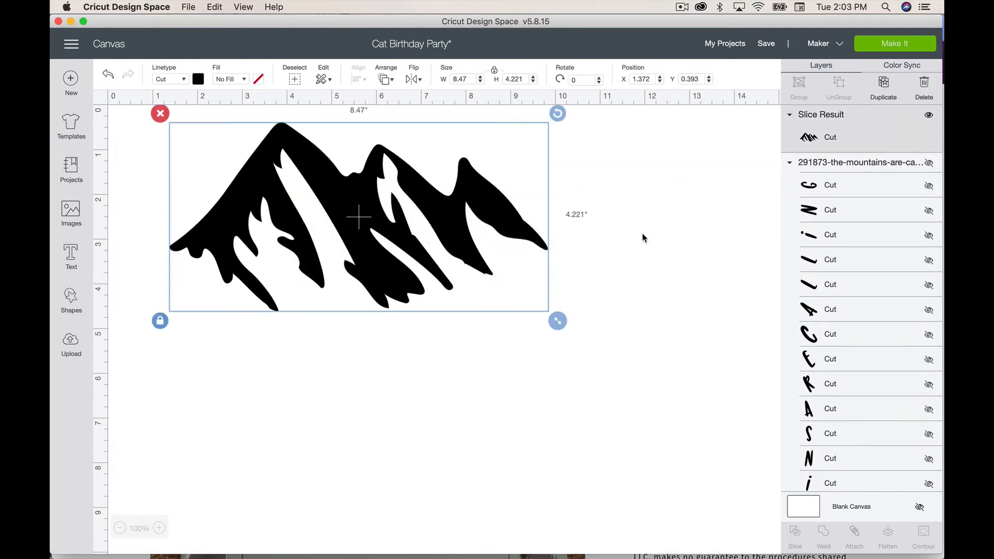
{"action": "scroll", "coordinate": [848, 224], "scroll_direction": "down", "scroll_amount": 10}
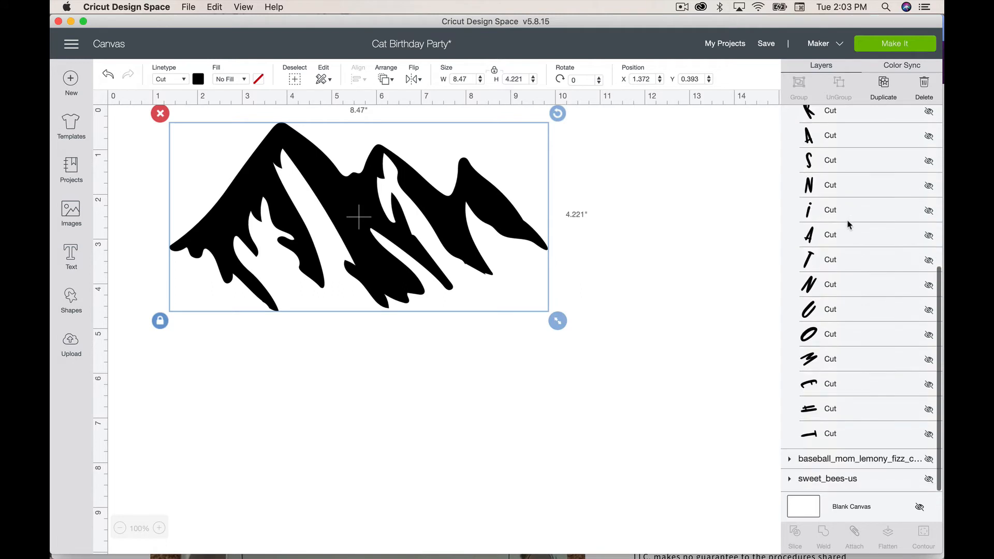
{"action": "left_click", "coordinate": [789, 162]}
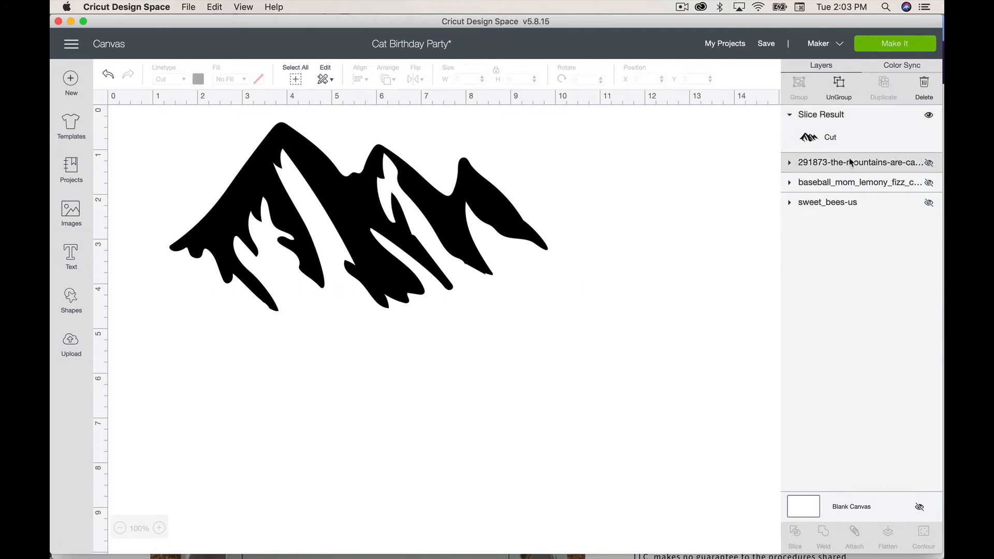
{"action": "left_click", "coordinate": [500, 392]}
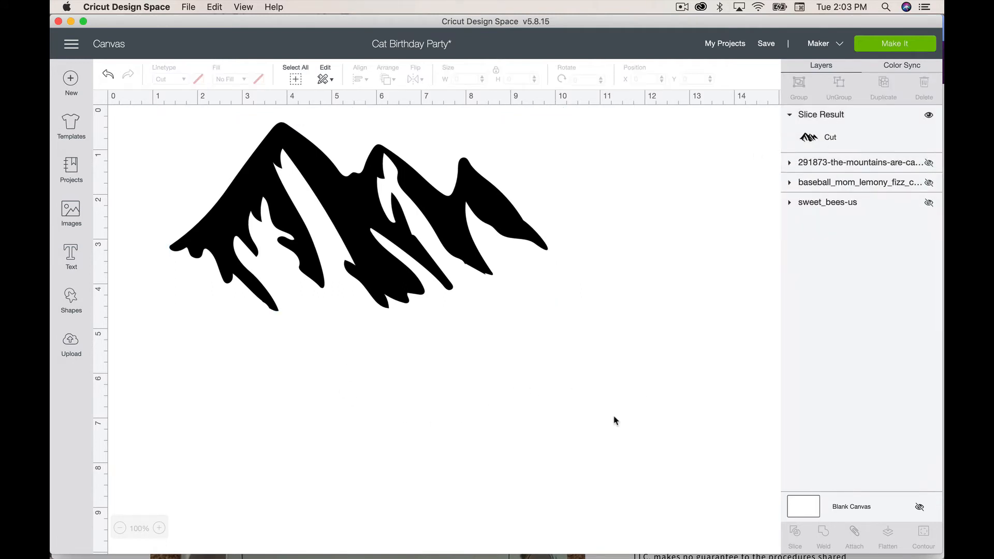
Delete the mountain shape and the hidden 291873-the-mountains-are-ca... layer group.
{"action": "left_click_drag", "start_coordinate": [643, 417], "coordinate": [296, 336]}
{"action": "left_click_drag", "start_coordinate": [360, 248], "coordinate": [429, 265]}
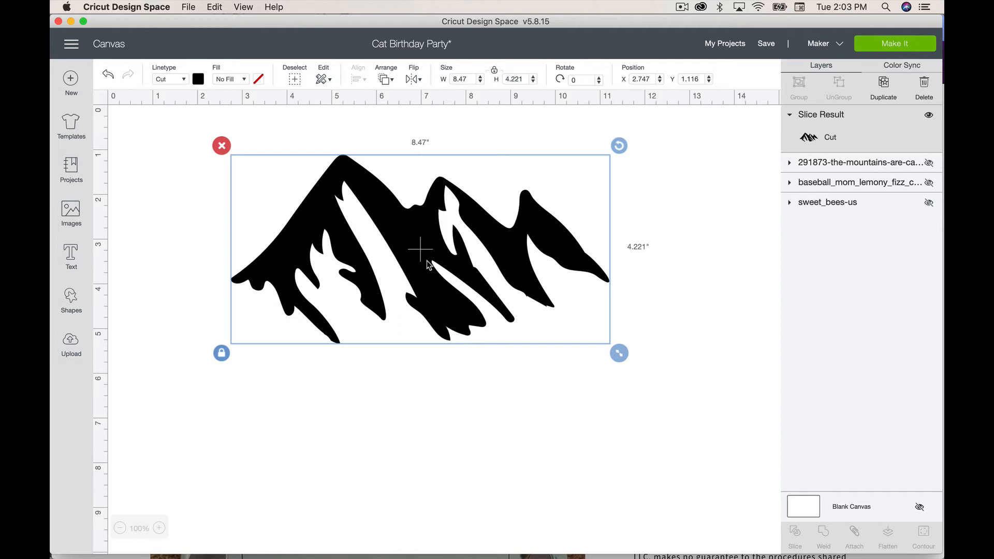
{"action": "key", "text": "Delete"}
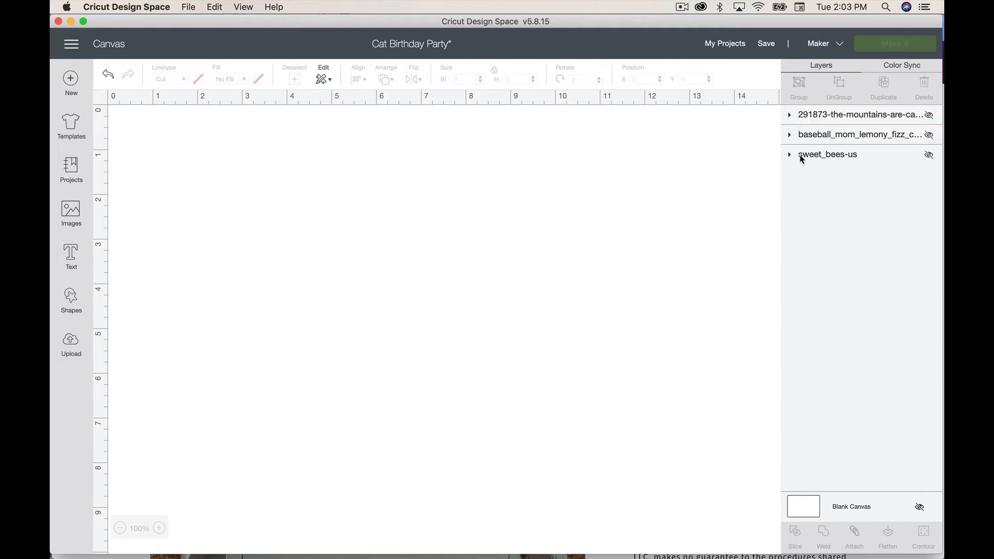
{"action": "left_click", "coordinate": [821, 114]}
{"action": "key", "text": "Delete"}
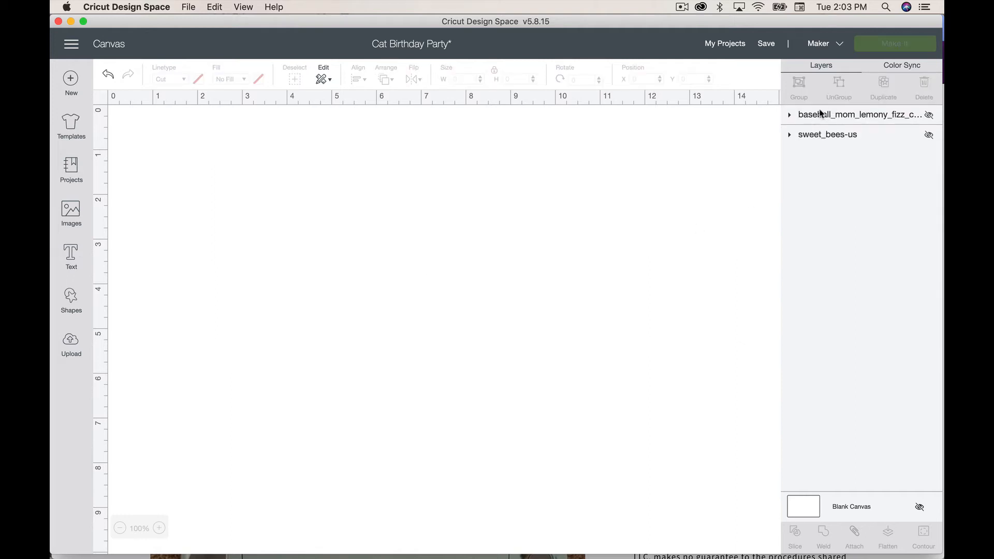
Show the hidden baseball mom design and move it to about X 2.22, Y 0.47 inches.
{"action": "left_click", "coordinate": [790, 115]}
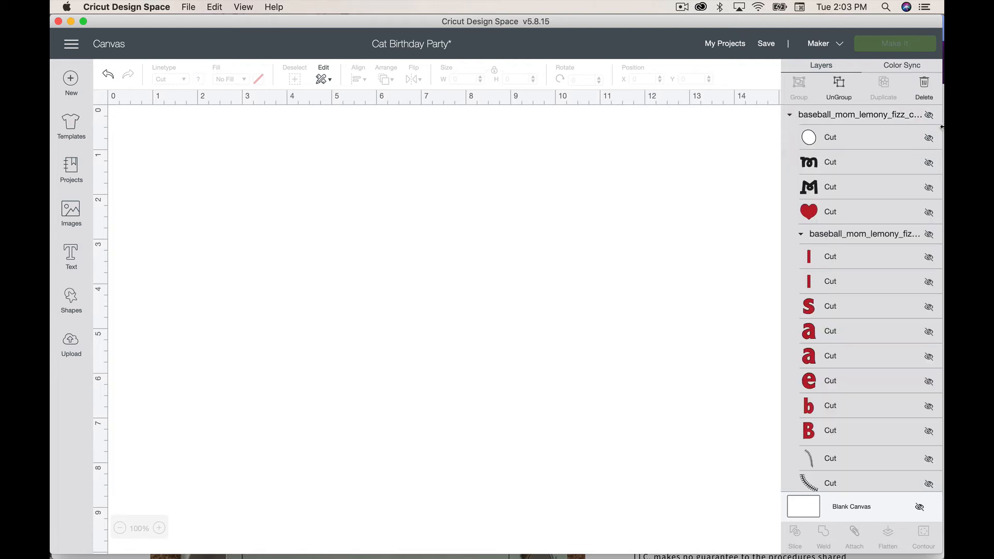
{"action": "left_click", "coordinate": [929, 115]}
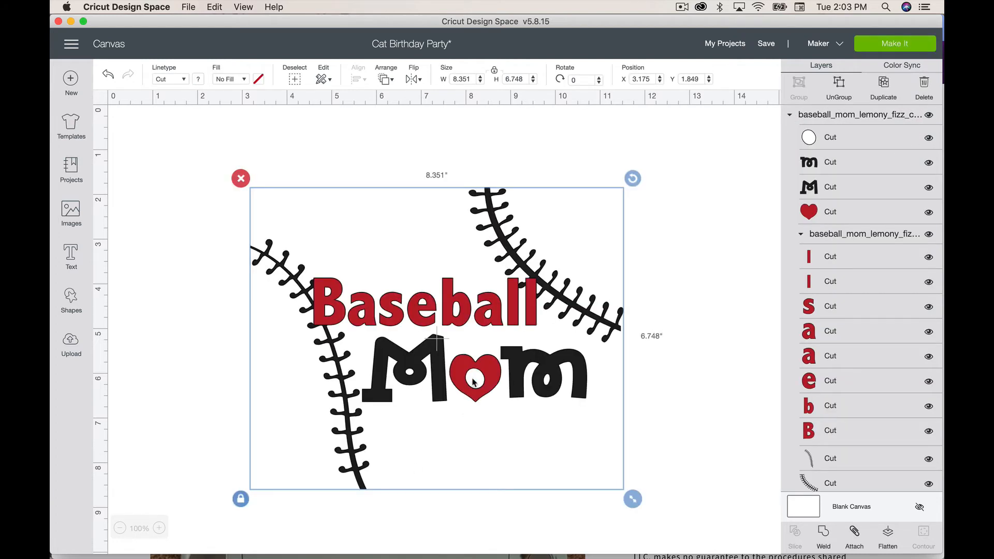
{"action": "left_click_drag", "start_coordinate": [474, 382], "coordinate": [444, 314]}
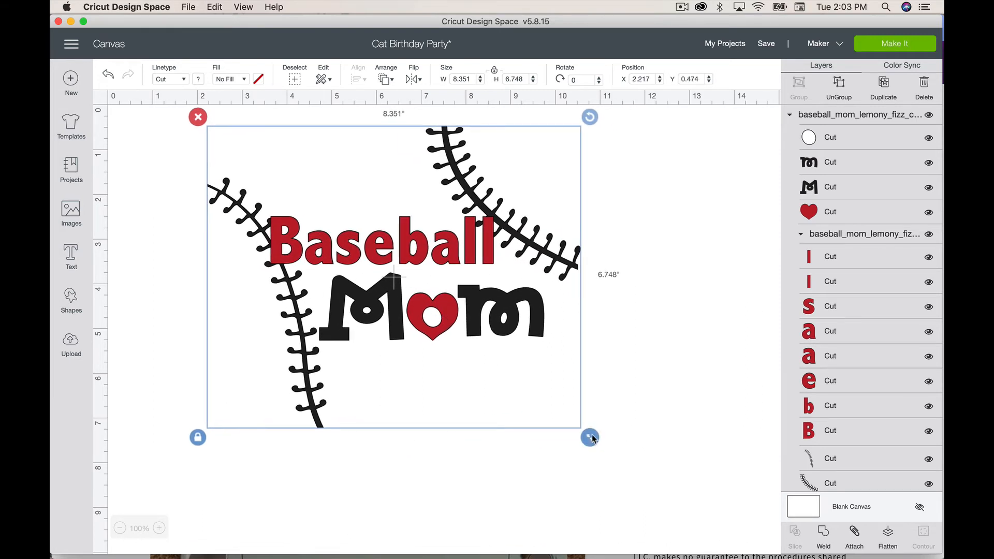
Enlarge the baseball mom design to about 10.37 inches wide and ungroup it.
{"action": "left_click_drag", "start_coordinate": [590, 438], "coordinate": [680, 510]}
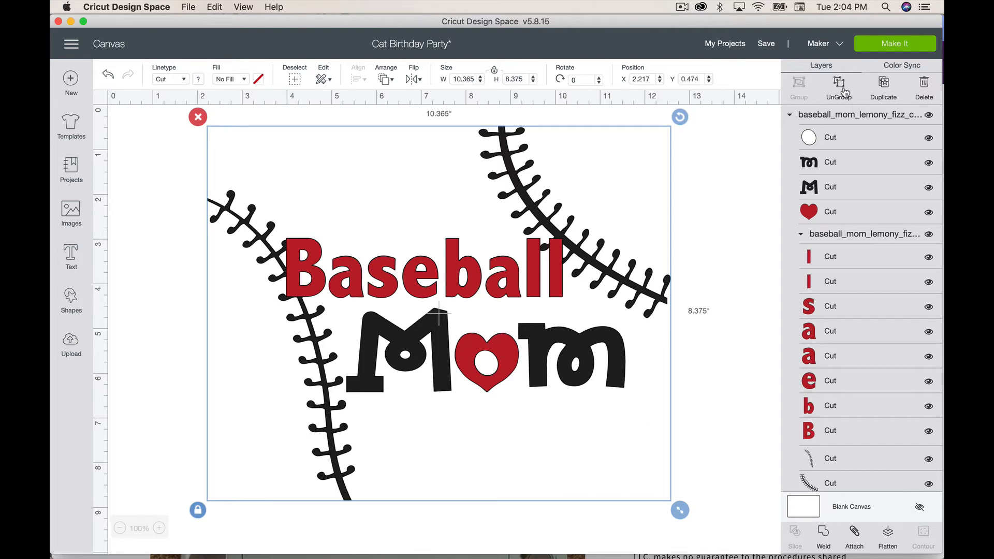
{"action": "left_click", "coordinate": [842, 91]}
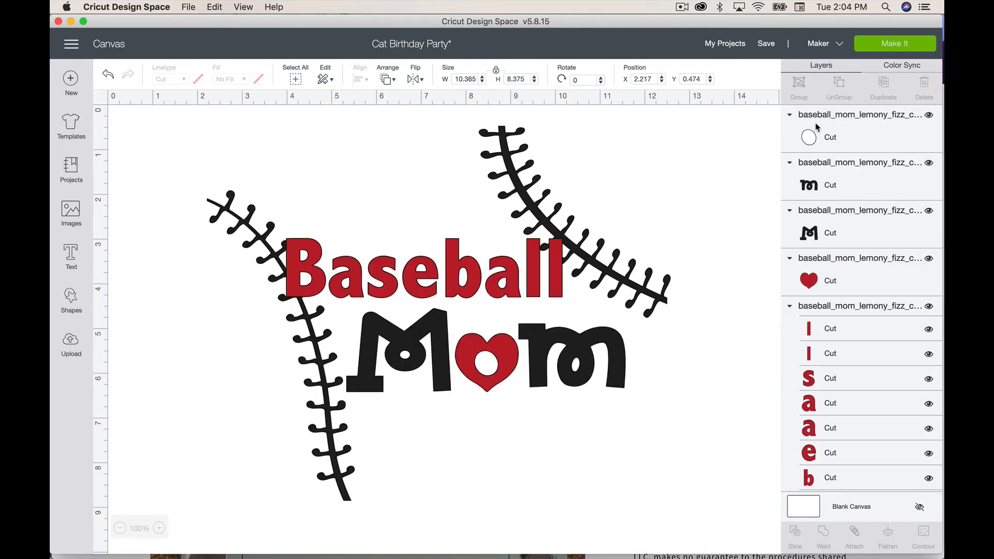
{"action": "left_click", "coordinate": [828, 282]}
{"action": "left_click", "coordinate": [835, 233], "text": "shift"}
{"action": "left_click", "coordinate": [836, 185], "text": "shift"}
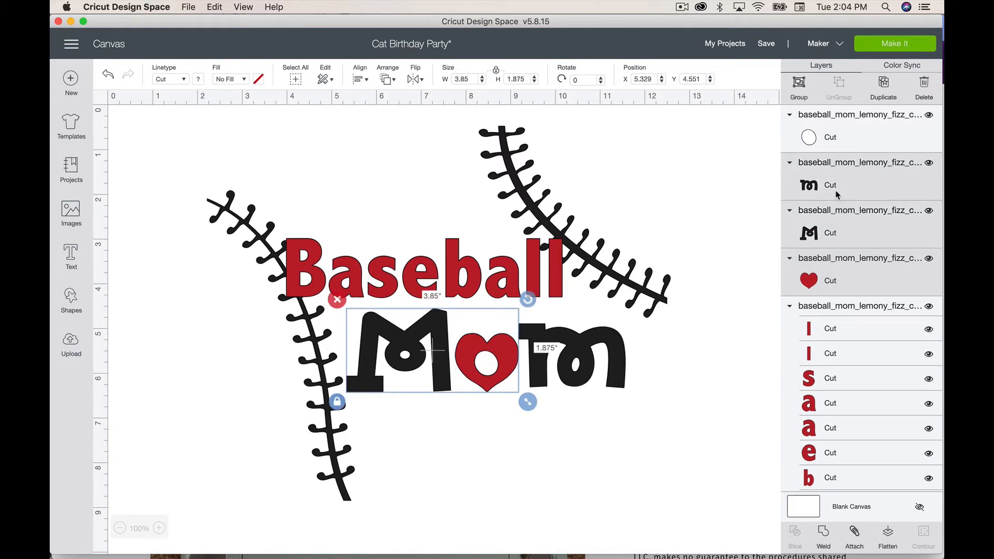
{"action": "left_click", "coordinate": [836, 129], "text": "shift"}
{"action": "key", "text": "Delete"}
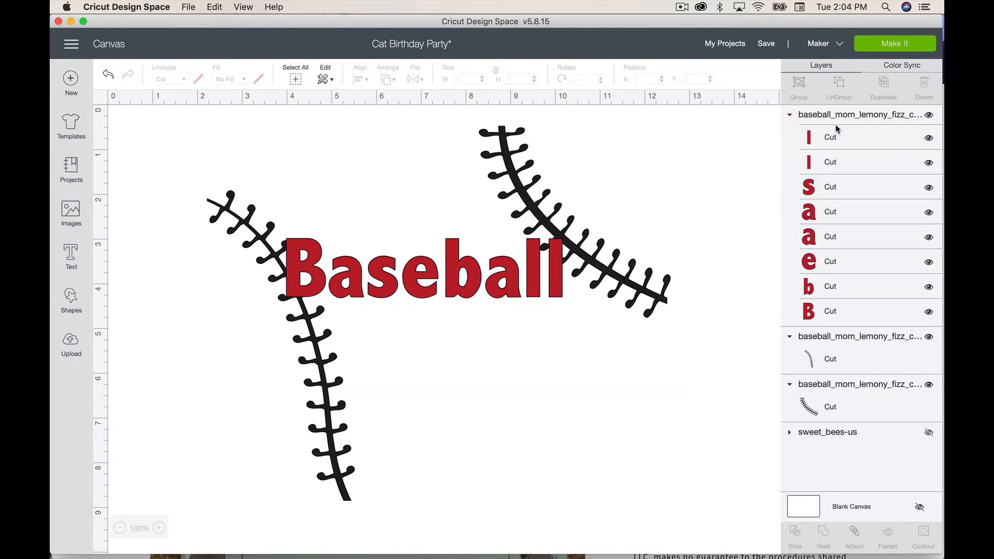
{"action": "key", "text": "super+z"}
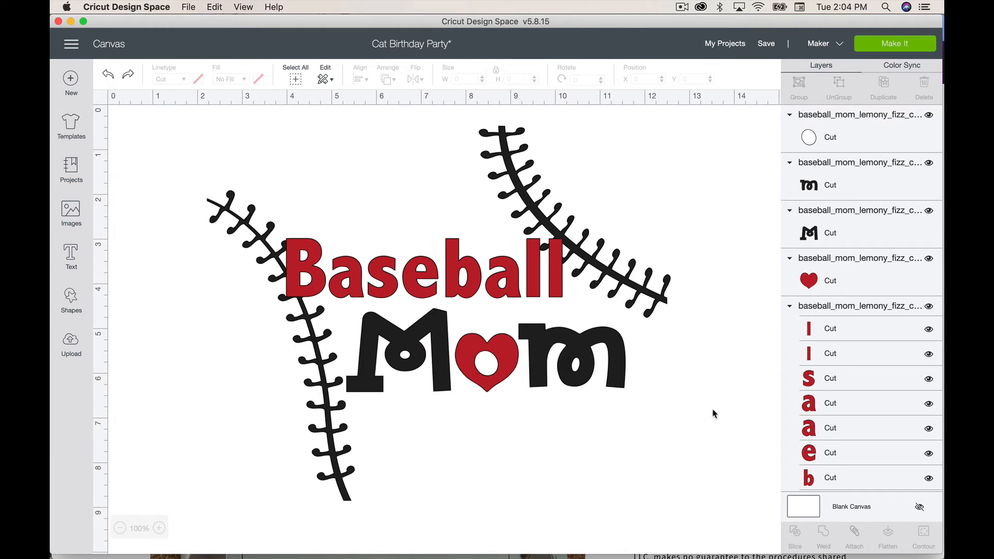
Weld the two letters, the heart and the white circle of the word Mom into one shape.
{"action": "left_click_drag", "start_coordinate": [651, 439], "coordinate": [389, 340]}
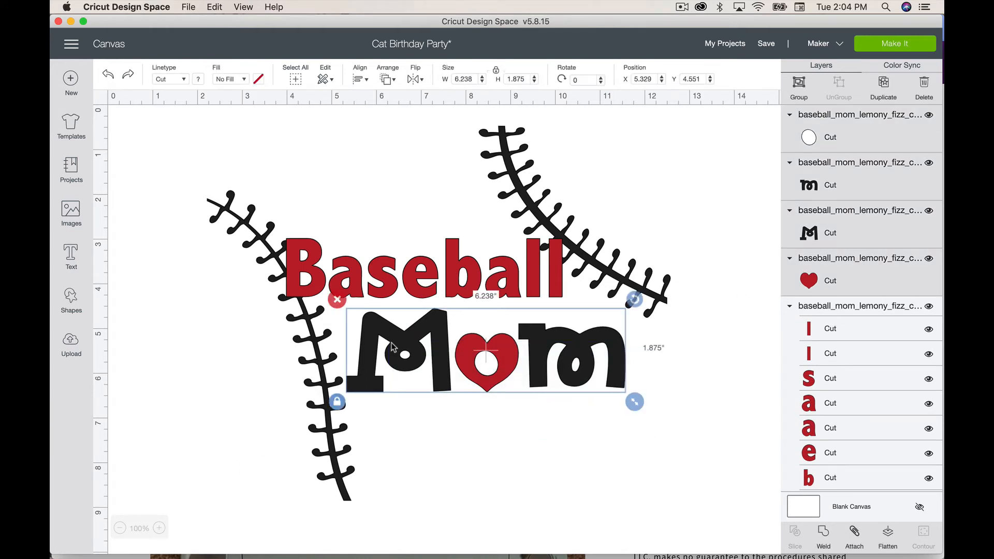
{"action": "left_click", "coordinate": [680, 413]}
{"action": "left_click_drag", "start_coordinate": [660, 417], "coordinate": [407, 347]}
{"action": "left_click", "coordinate": [824, 534]}
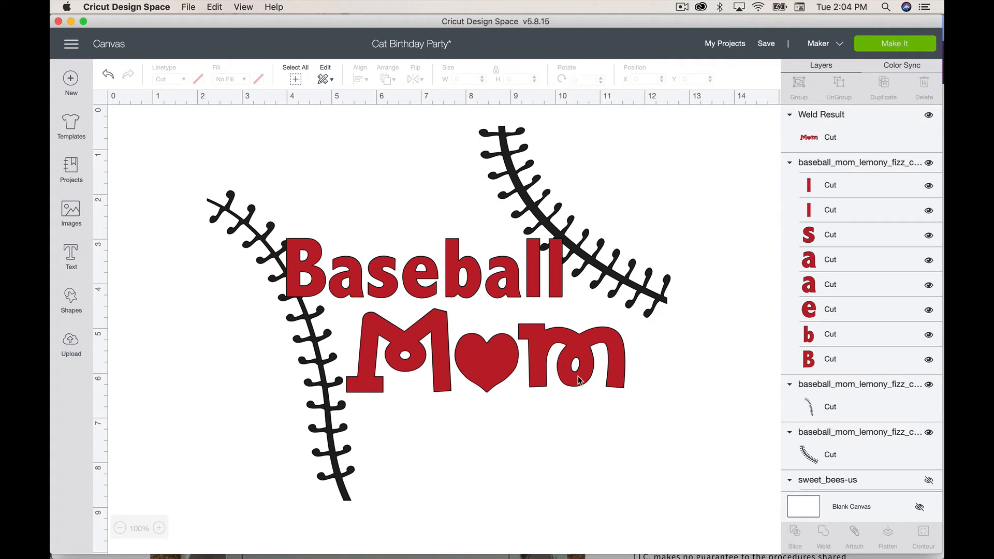
Hide the inner hole contours of both letters in the welded Mom shape, and undo the contouring and the weld.
{"action": "left_click", "coordinate": [514, 360]}
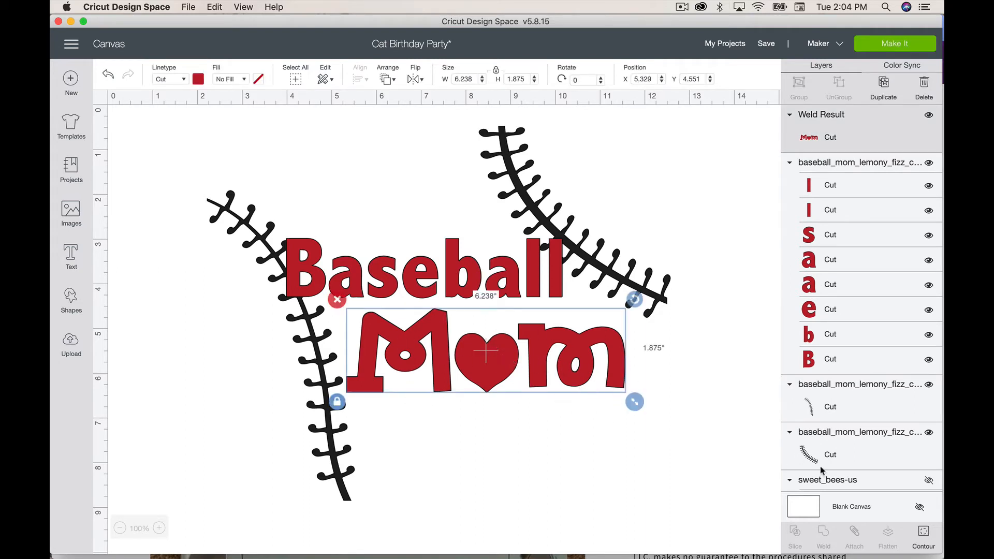
{"action": "left_click", "coordinate": [924, 533]}
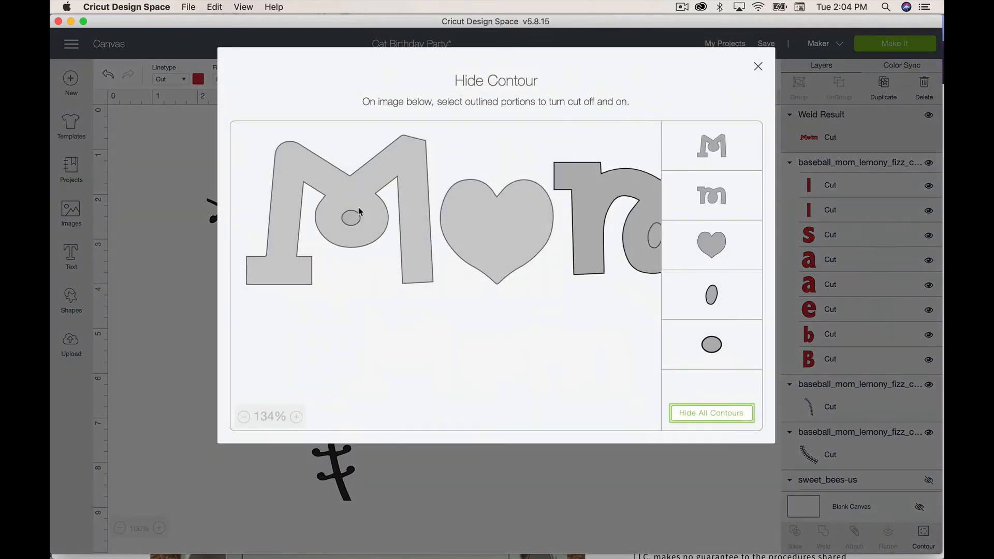
{"action": "left_click", "coordinate": [358, 212]}
{"action": "left_click", "coordinate": [654, 236]}
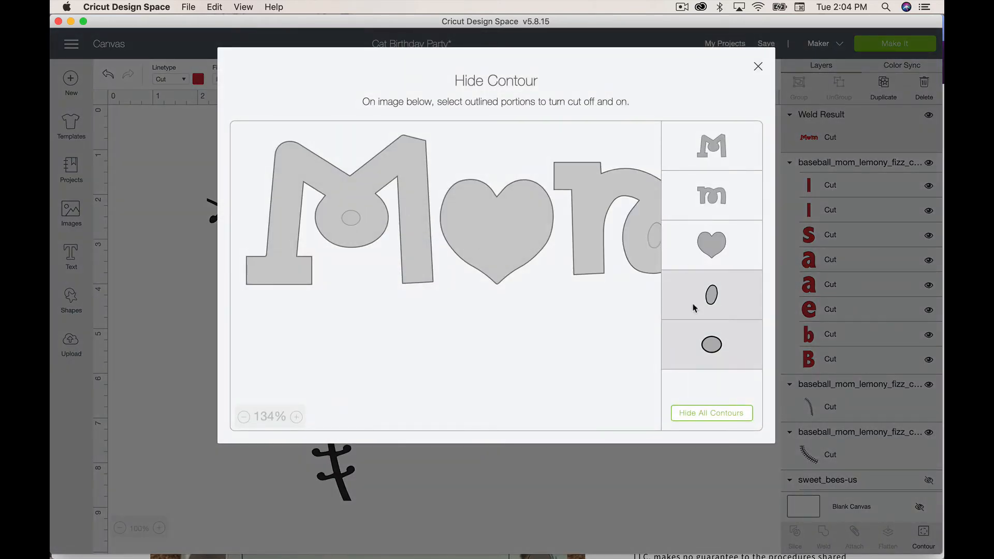
{"action": "left_click", "coordinate": [759, 66]}
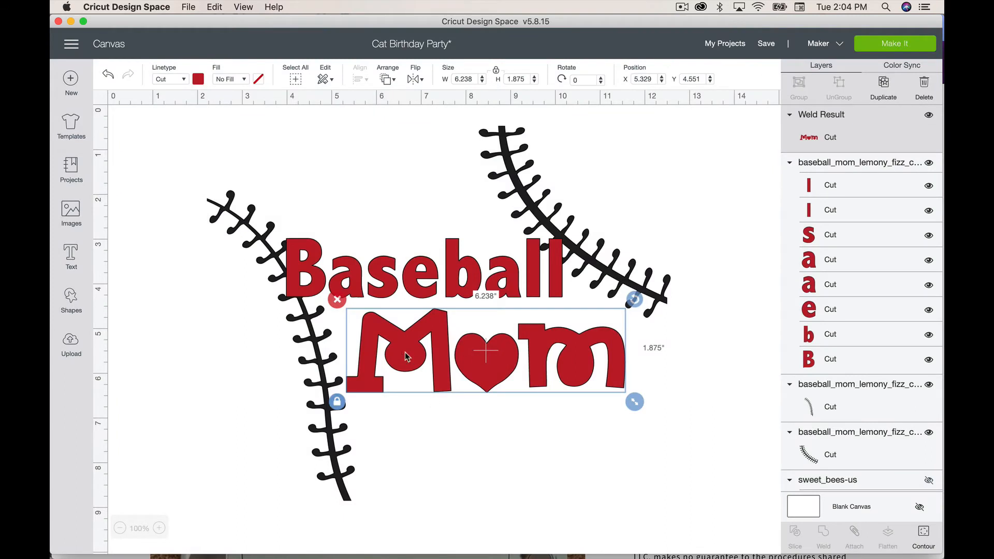
{"action": "left_click", "coordinate": [863, 507]}
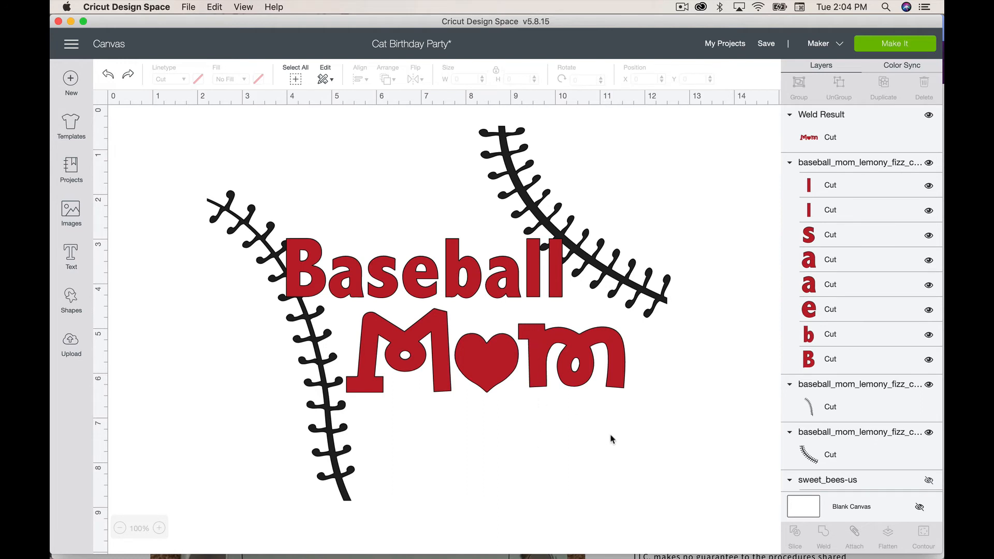
{"action": "key", "text": "super+z"}
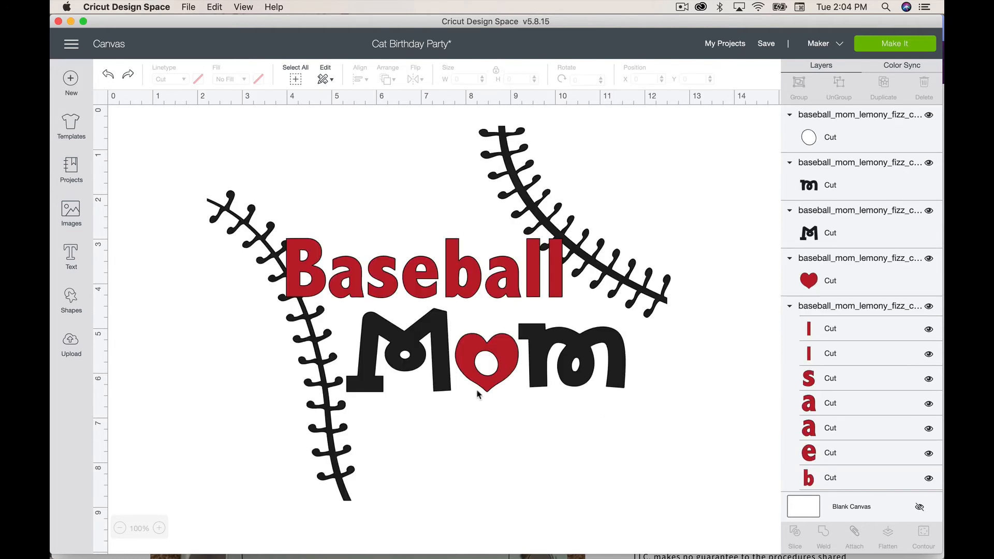
Try welding only the heart and the white circle inside it at their original size.
{"action": "left_click_drag", "start_coordinate": [500, 402], "coordinate": [475, 363]}
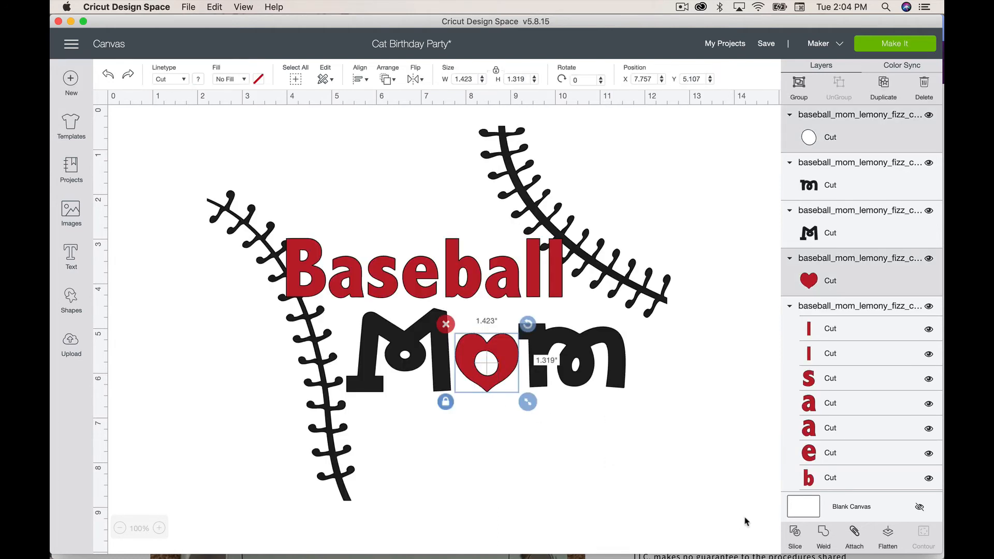
{"action": "left_click", "coordinate": [820, 533]}
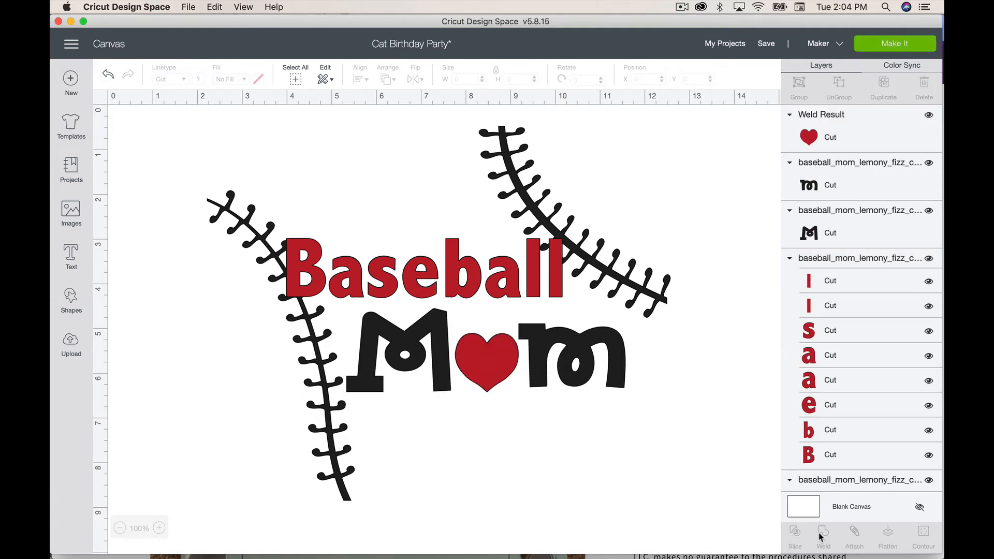
{"action": "key", "text": "super+z"}
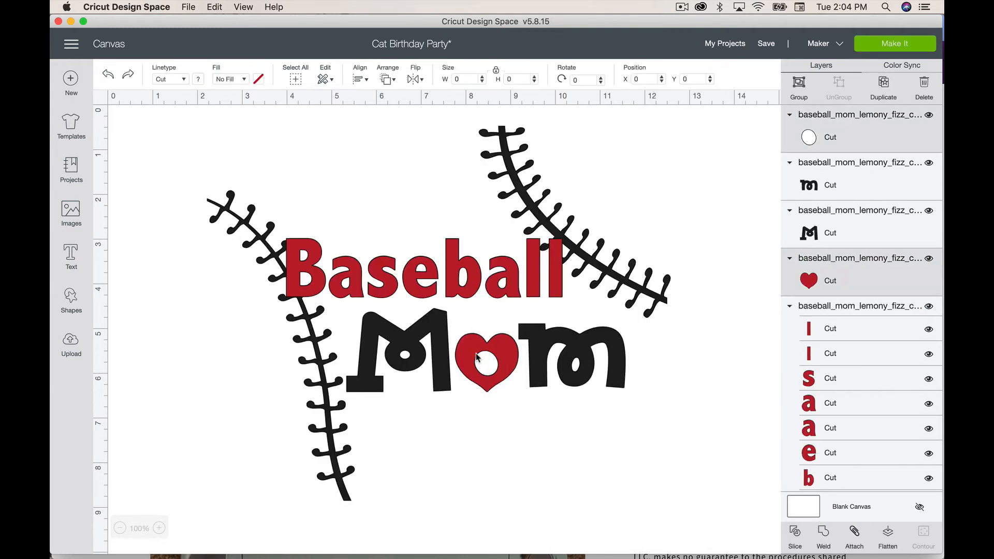
Enlarge the heart and its white circle together to about 5.92 inches wide and try welding them.
{"action": "left_click", "coordinate": [476, 357]}
{"action": "left_click_drag", "start_coordinate": [533, 410], "coordinate": [733, 528]}
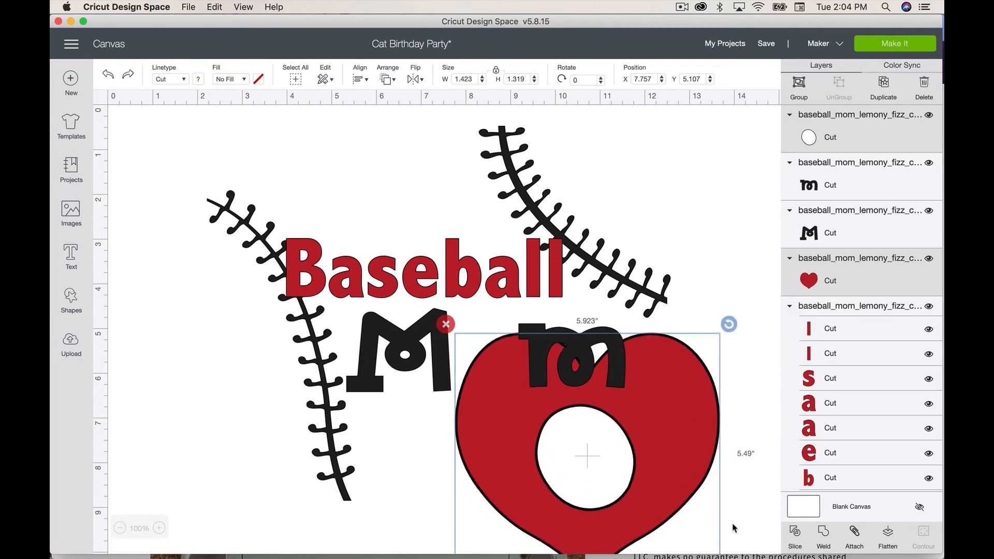
{"action": "left_click", "coordinate": [823, 533]}
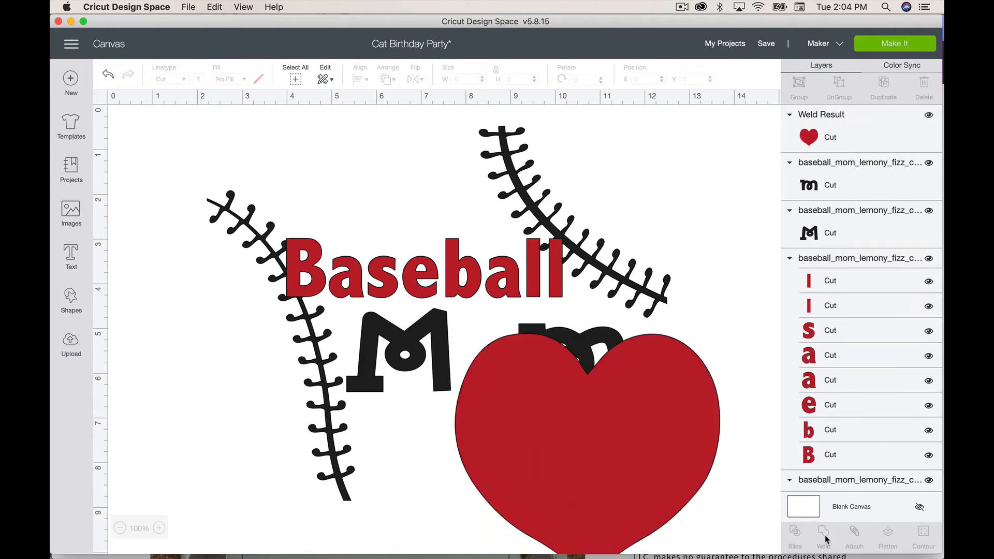
{"action": "key", "text": "super+z"}
Move the enlarged heart's layer directly below the white circle's layer and try welding the two.
{"action": "left_click", "coordinate": [695, 484]}
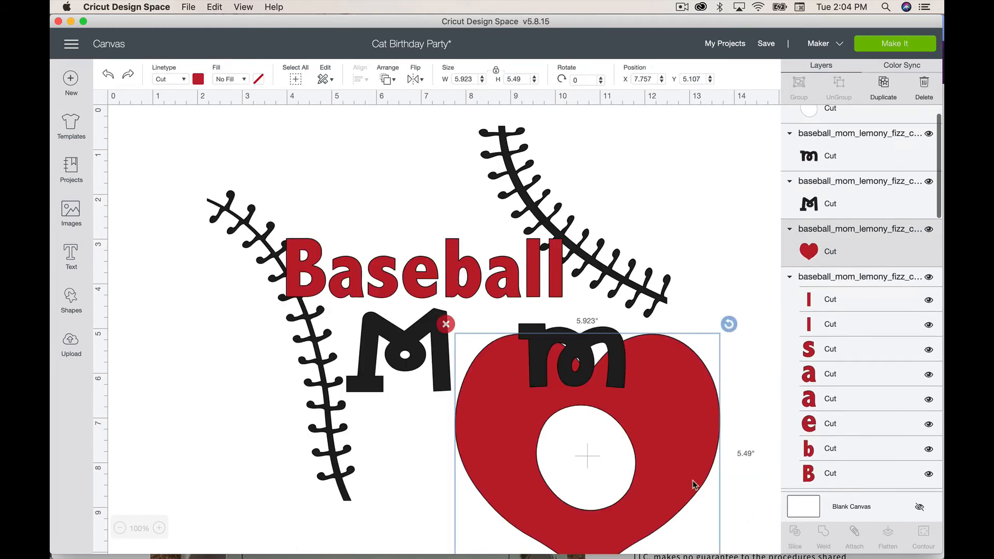
{"action": "scroll", "coordinate": [824, 227], "scroll_direction": "up", "scroll_amount": 2}
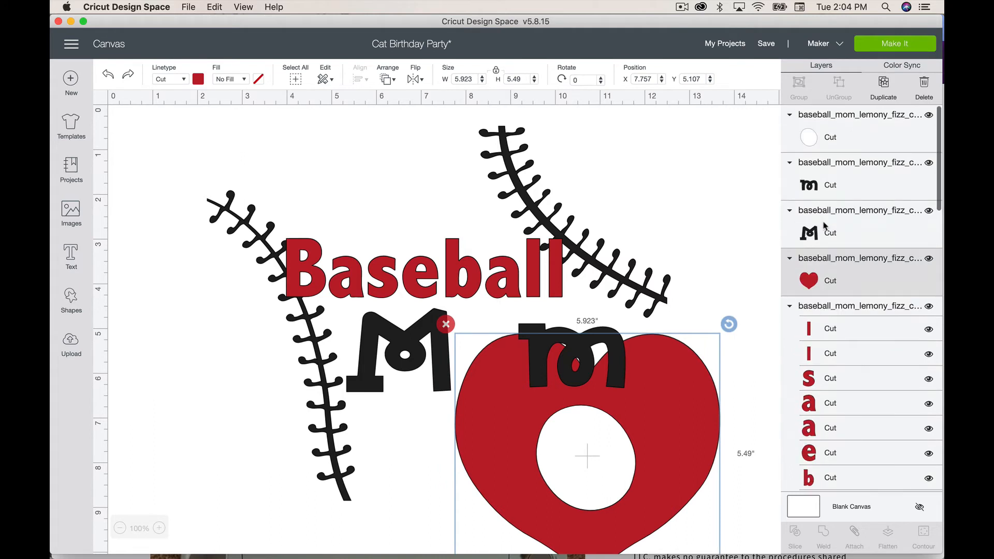
{"action": "left_click_drag", "start_coordinate": [833, 275], "coordinate": [834, 153]}
{"action": "left_click", "coordinate": [834, 142], "text": "shift"}
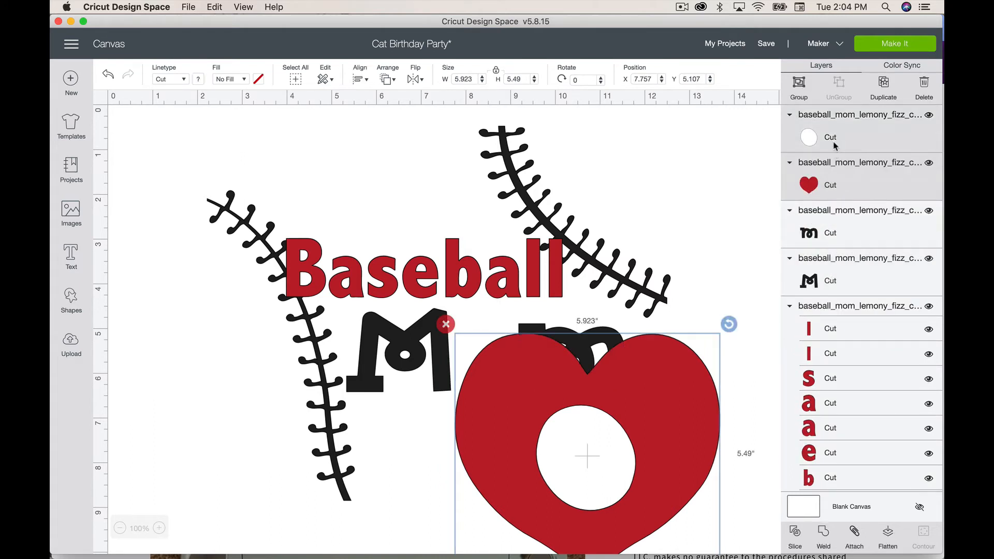
{"action": "left_click", "coordinate": [826, 544]}
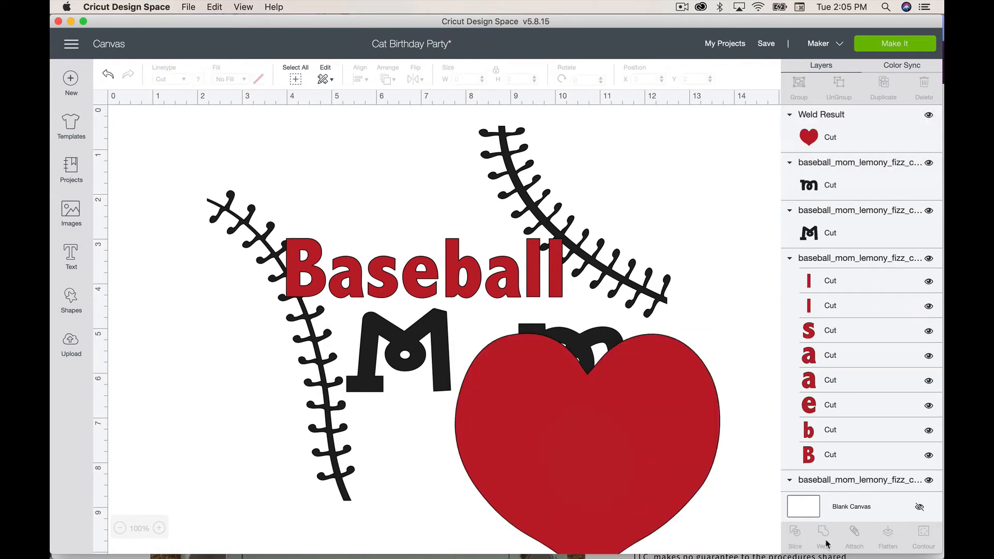
{"action": "key", "text": "super+z"}
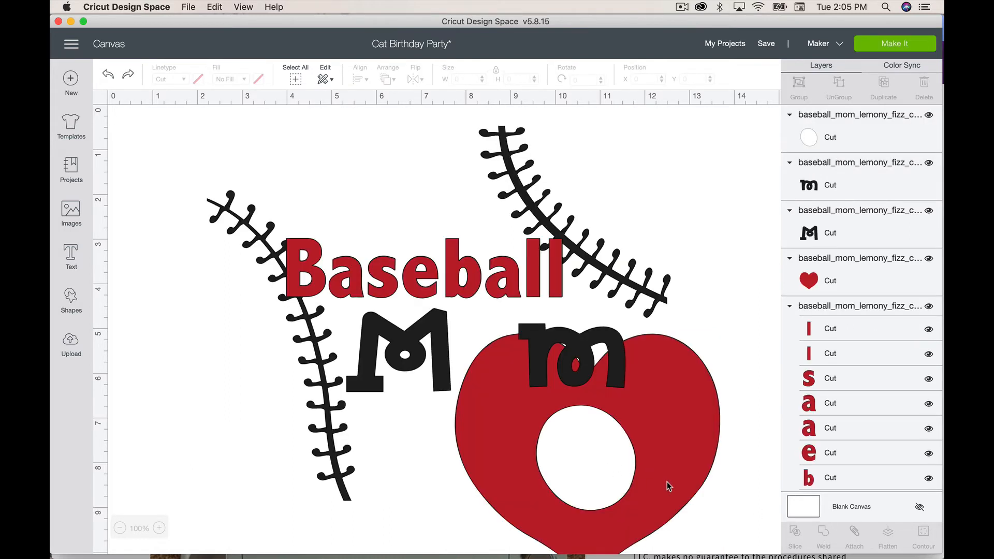
Undo the enlargement of the heart and its white circle.
{"action": "left_click_drag", "start_coordinate": [662, 471], "coordinate": [613, 463]}
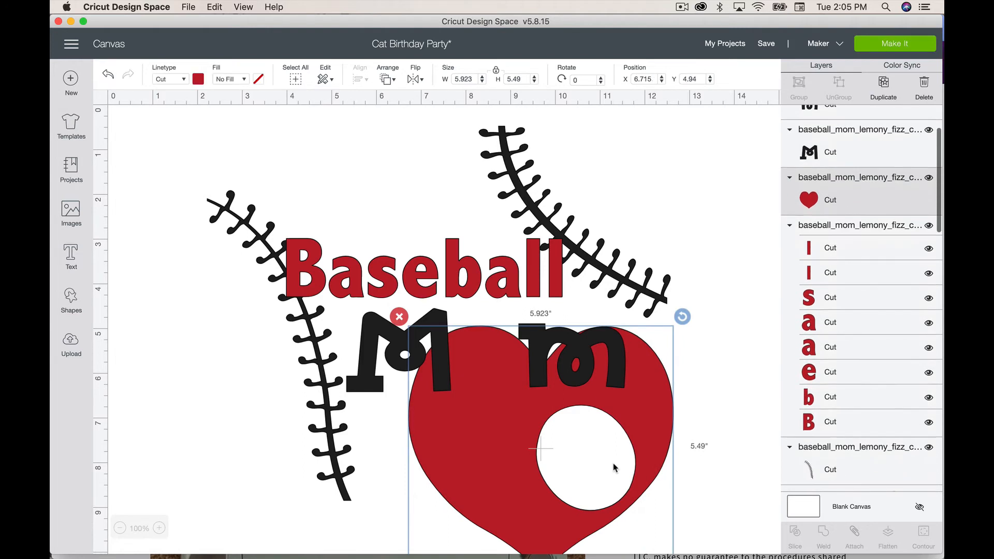
{"action": "key", "text": "super+z"}
{"action": "key", "text": "super+z"}
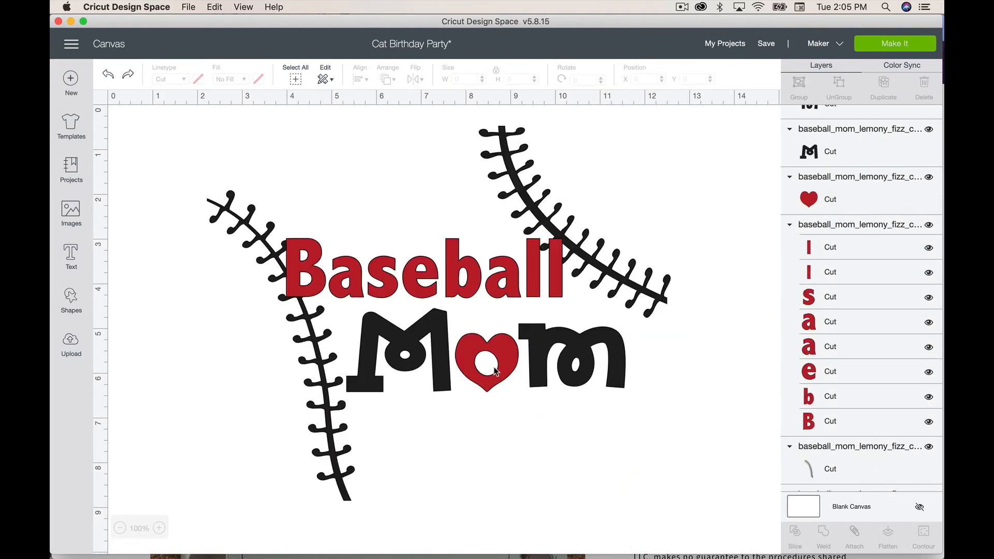
Delete the white circle inside the heart.
{"action": "left_click", "coordinate": [493, 373]}
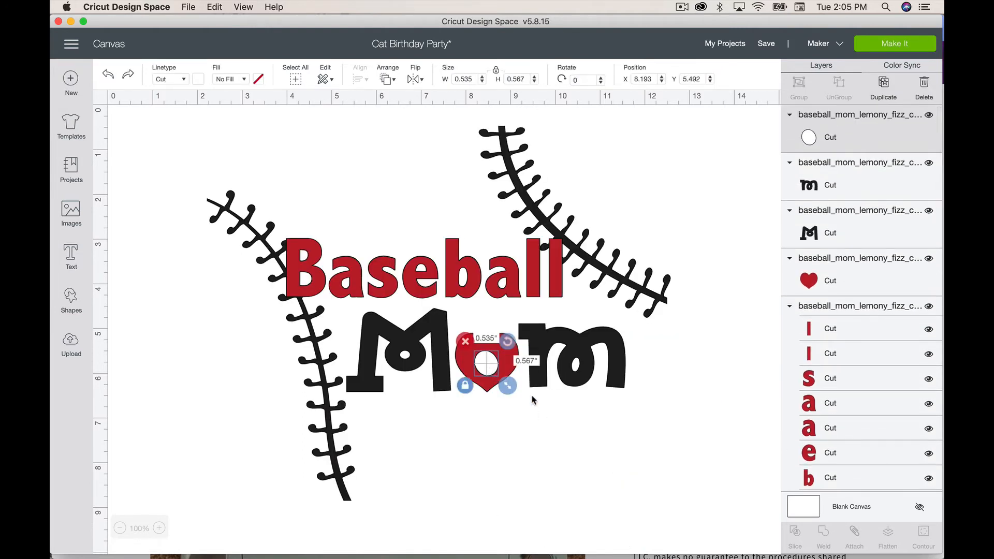
{"action": "key", "text": "Delete"}
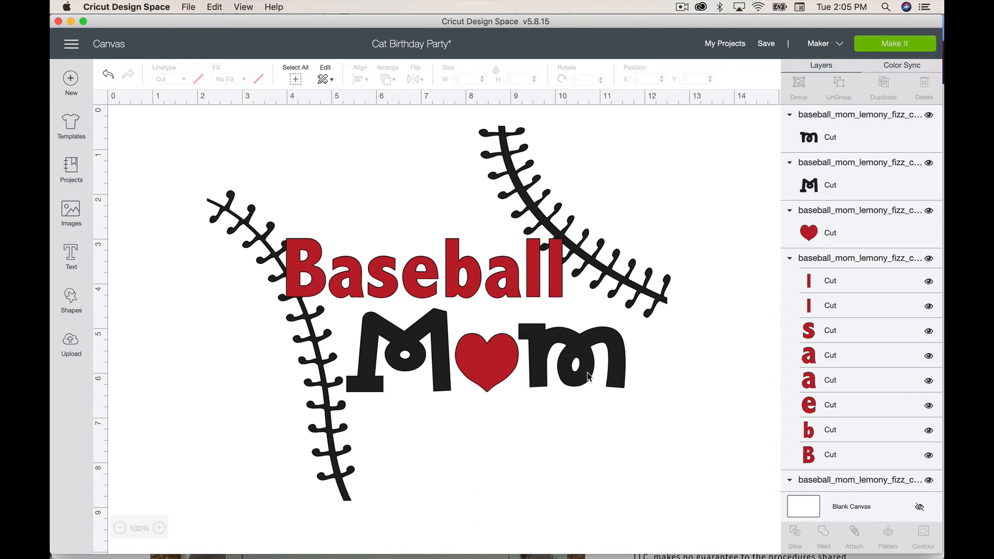
Ungroup the red Baseball lettering into separate letters and check the lowercase b as a single selection.
{"action": "left_click", "coordinate": [499, 290]}
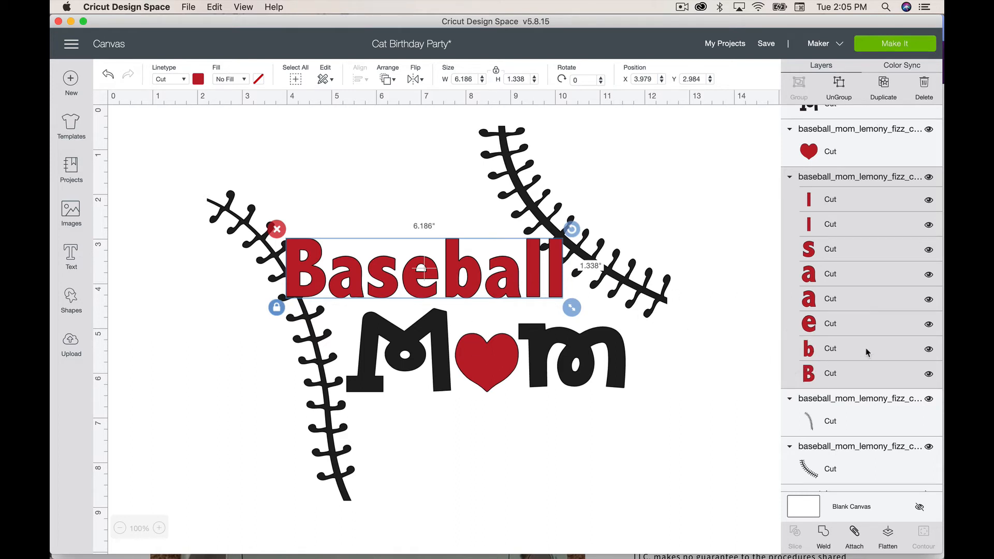
{"action": "left_click", "coordinate": [836, 94]}
{"action": "left_click", "coordinate": [464, 503]}
{"action": "left_click", "coordinate": [463, 278]}
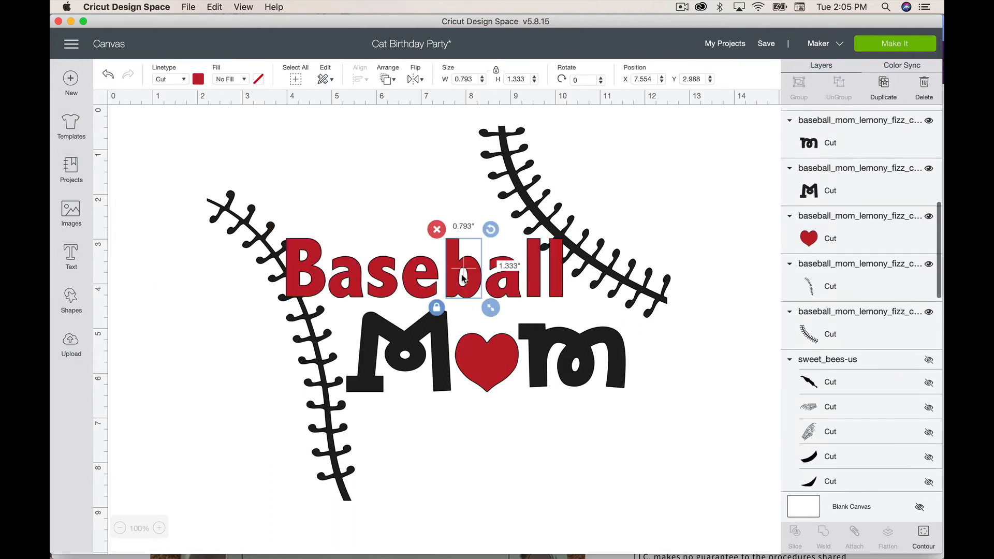
{"action": "left_click", "coordinate": [399, 433]}
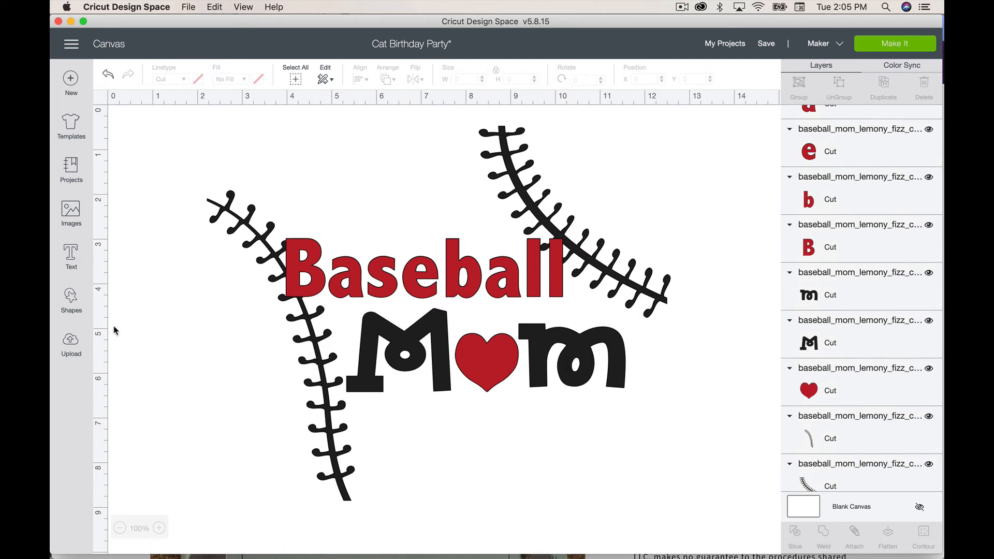
Add the text "Baseball" below the word Mom and enlarge it to about 6.7 inches wide.
{"action": "left_click", "coordinate": [71, 255]}
{"action": "type", "text": "B"}
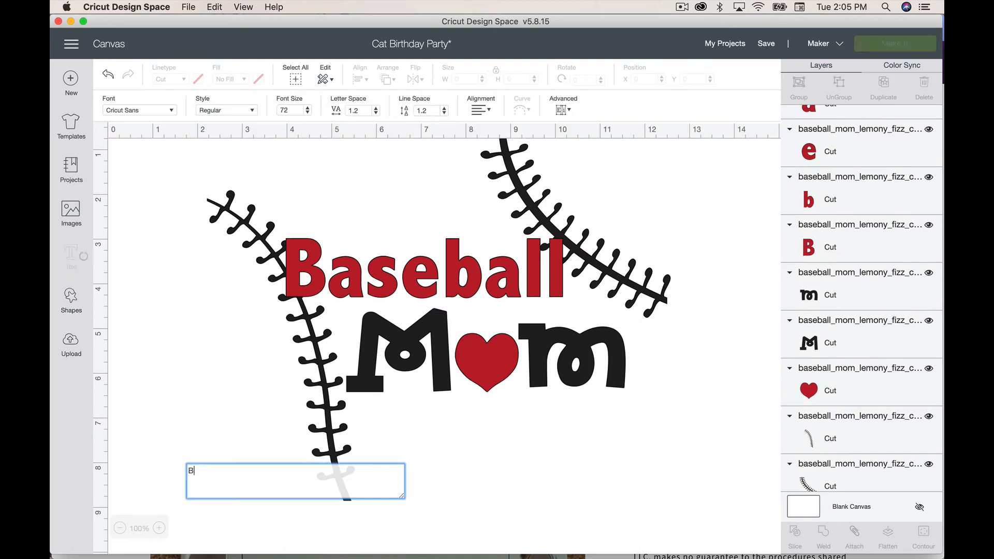
{"action": "type", "text": "aseball"}
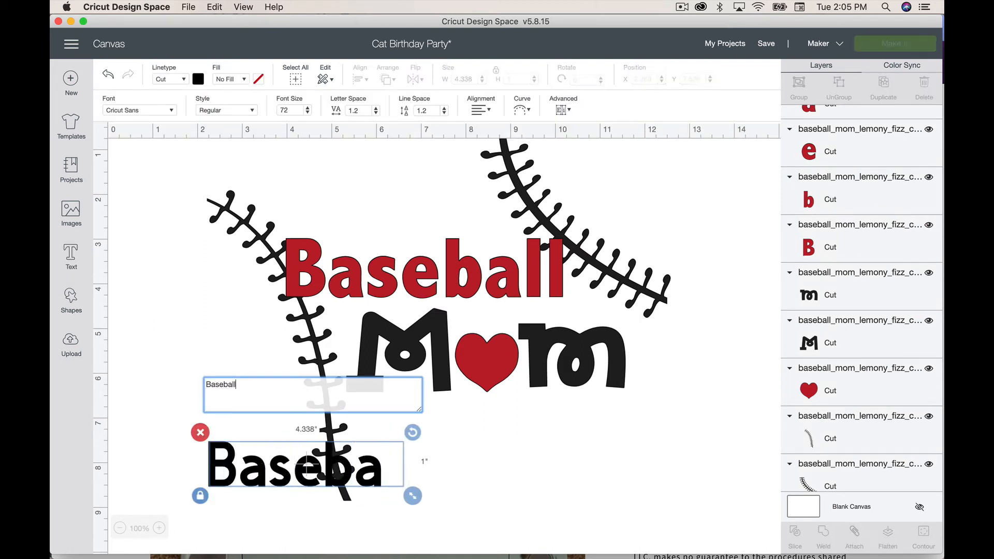
{"action": "left_click_drag", "start_coordinate": [393, 473], "coordinate": [716, 496]}
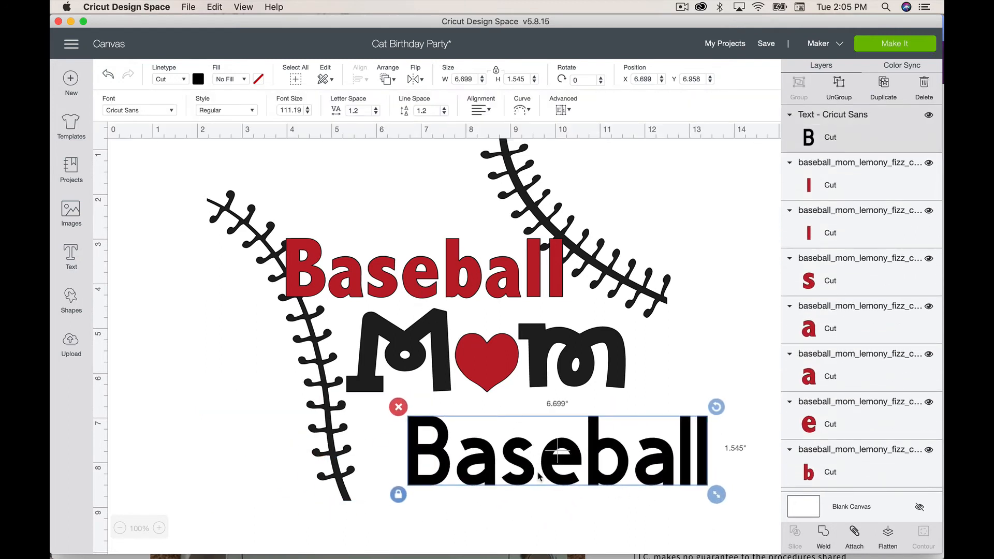
{"action": "left_click", "coordinate": [631, 483]}
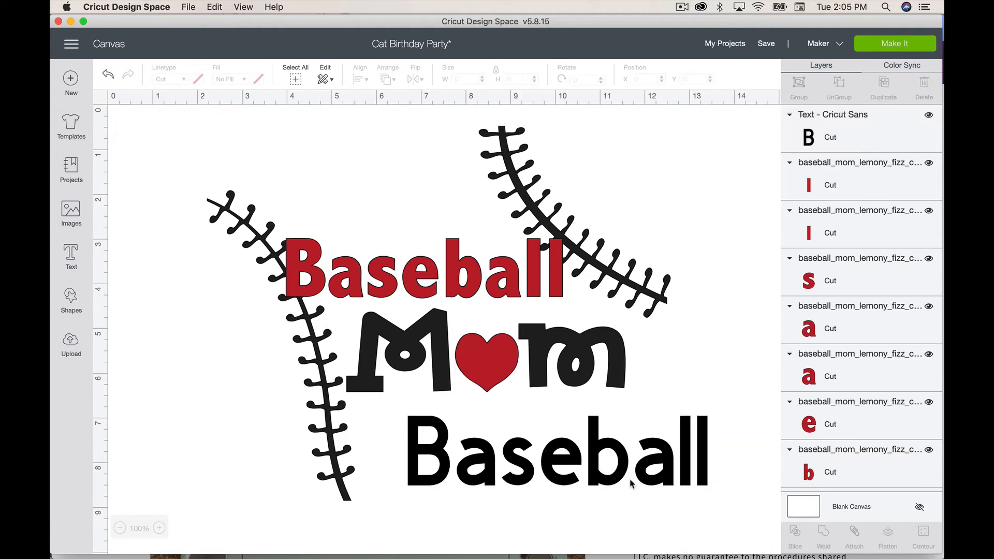
Ungroup the black Baseball text into separate letters and select its lowercase b.
{"action": "left_click", "coordinate": [620, 475]}
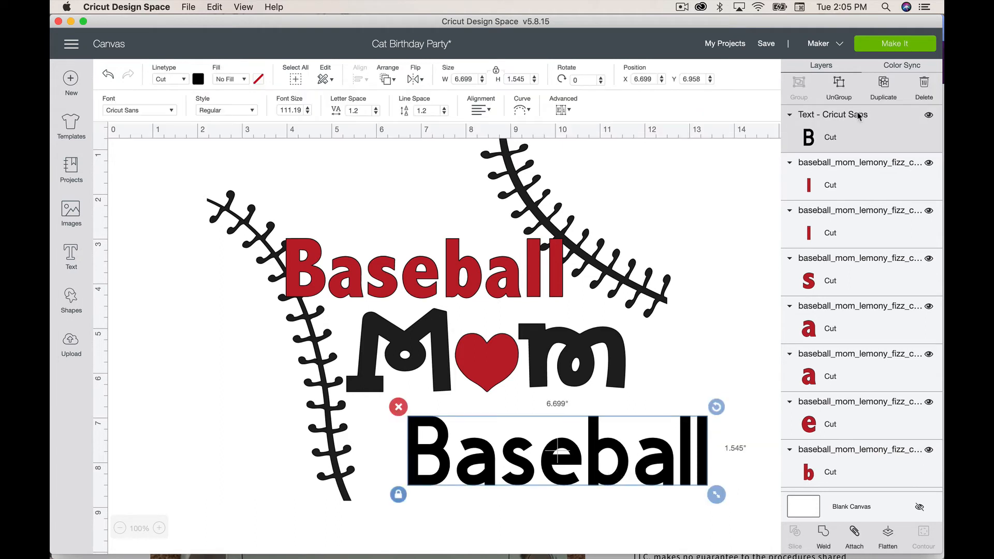
{"action": "left_click", "coordinate": [839, 84]}
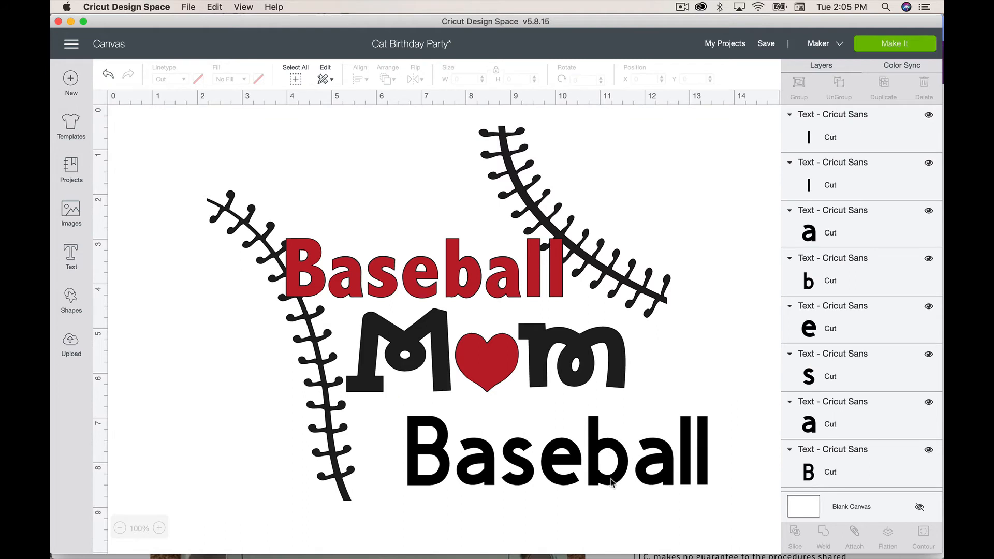
{"action": "left_click", "coordinate": [612, 482]}
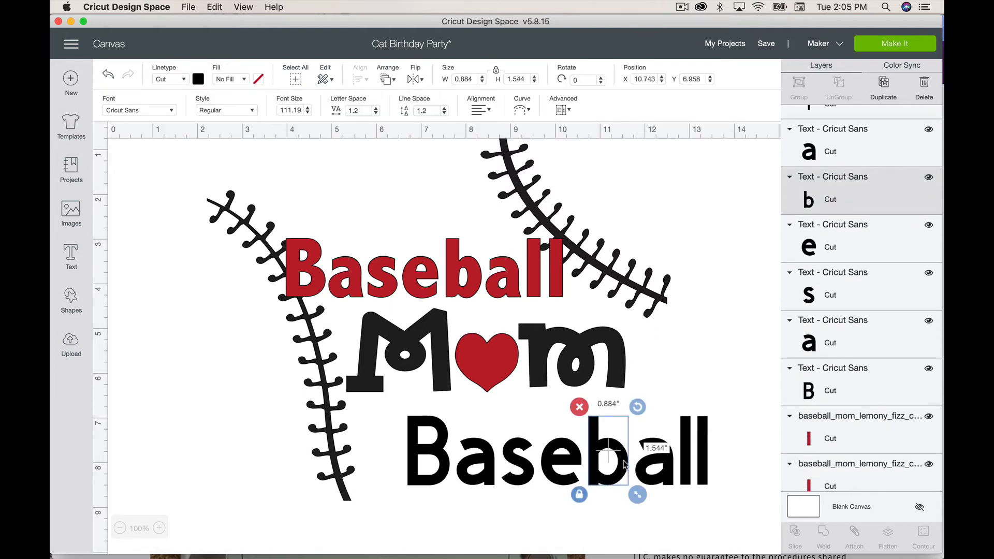
{"action": "left_click", "coordinate": [615, 497]}
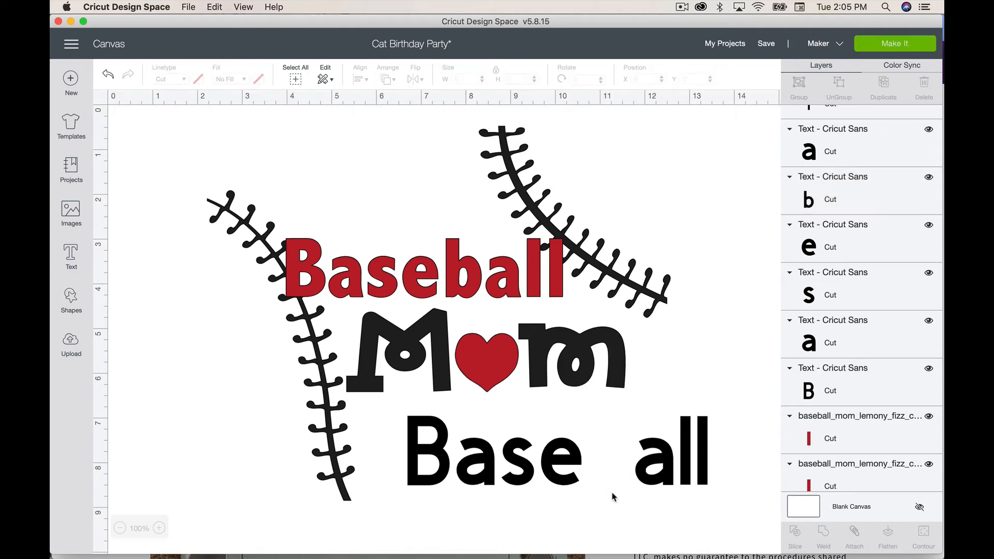
{"action": "left_click", "coordinate": [609, 470]}
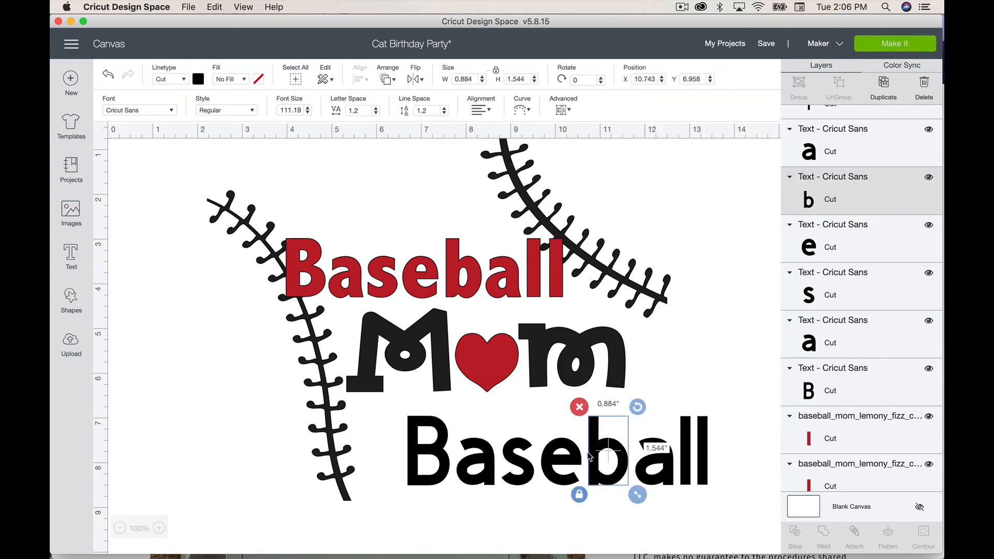
{"action": "left_click", "coordinate": [702, 509]}
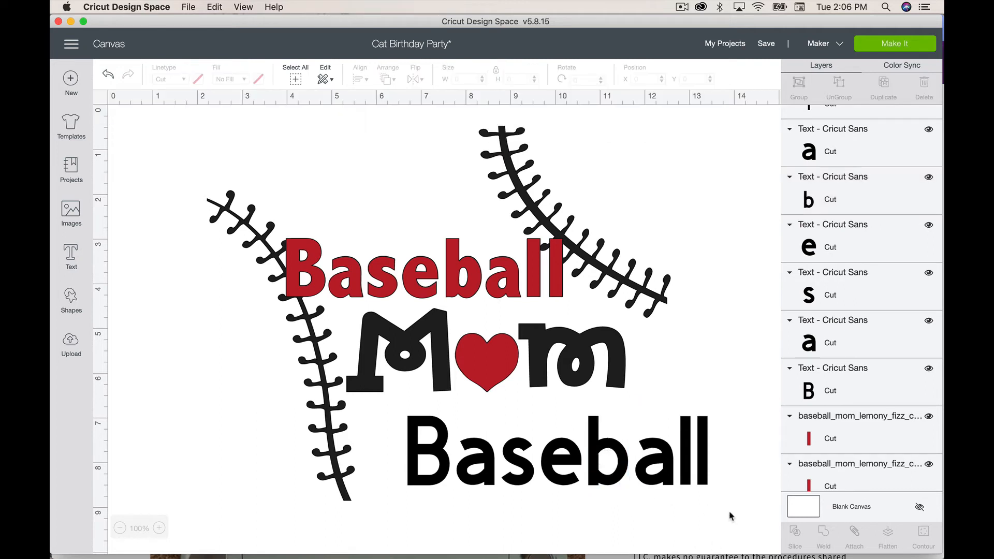
{"action": "left_click_drag", "start_coordinate": [730, 516], "coordinate": [507, 472]}
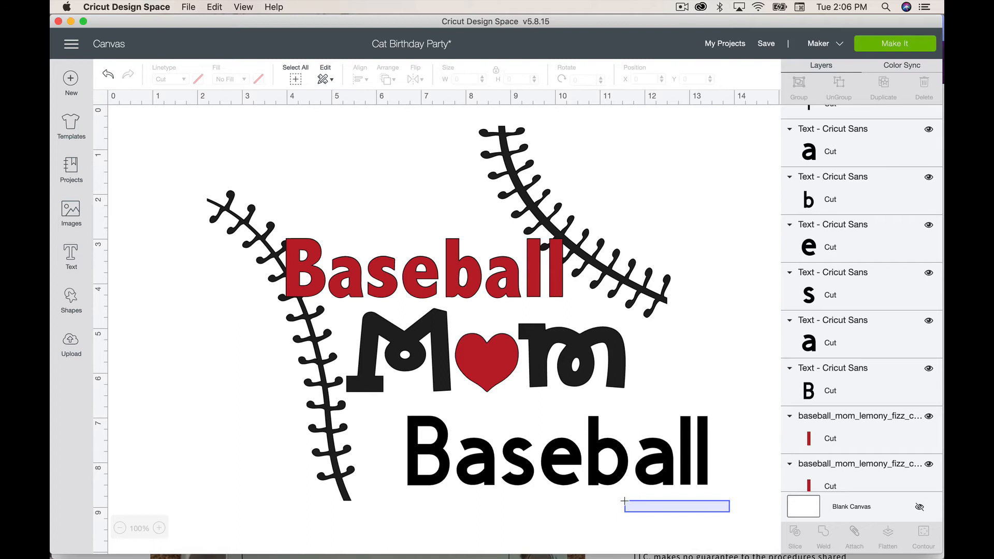
Hide the inner contour of the lowercase b in the red Baseball lettering so its opening is filled.
{"action": "left_click", "coordinate": [451, 264]}
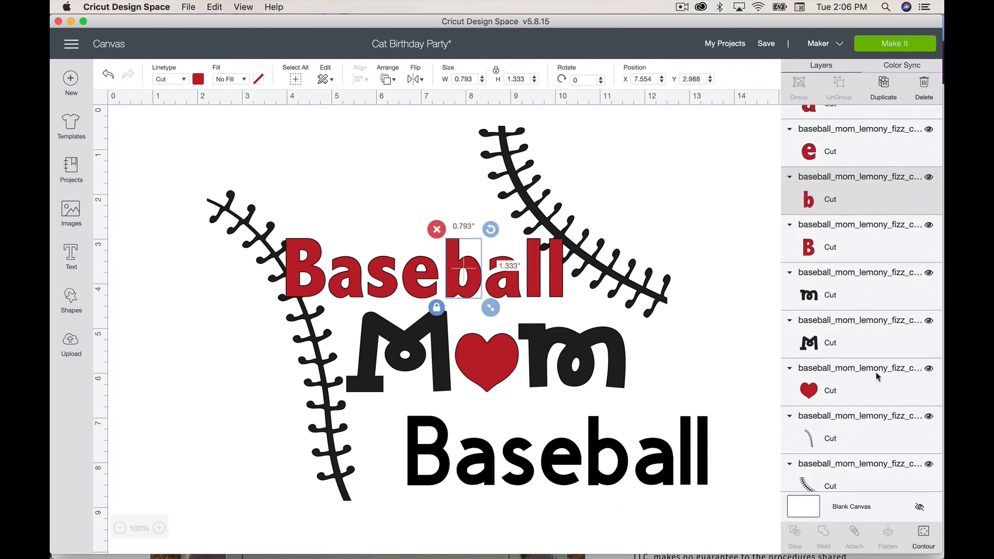
{"action": "left_click", "coordinate": [923, 536]}
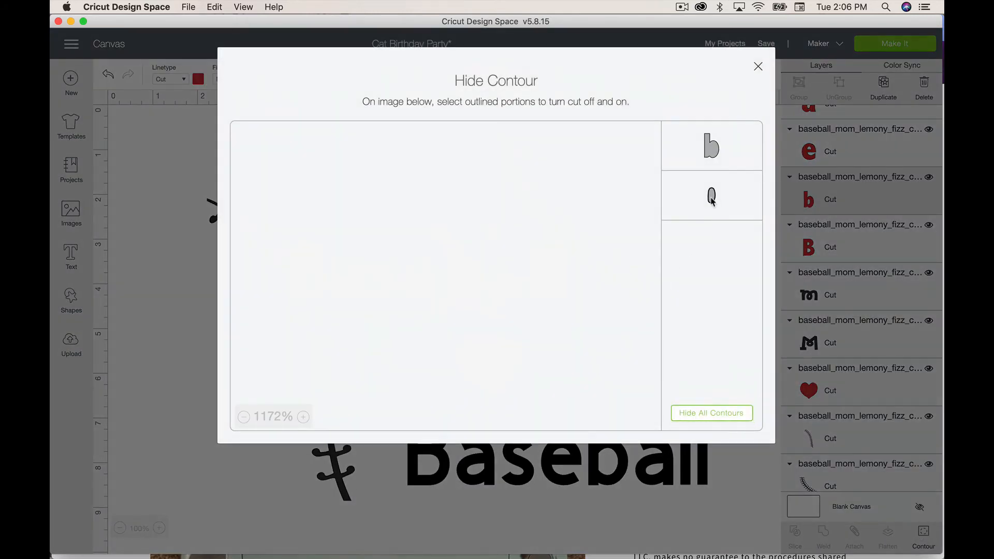
{"action": "left_click", "coordinate": [710, 199]}
{"action": "left_click", "coordinate": [758, 66]}
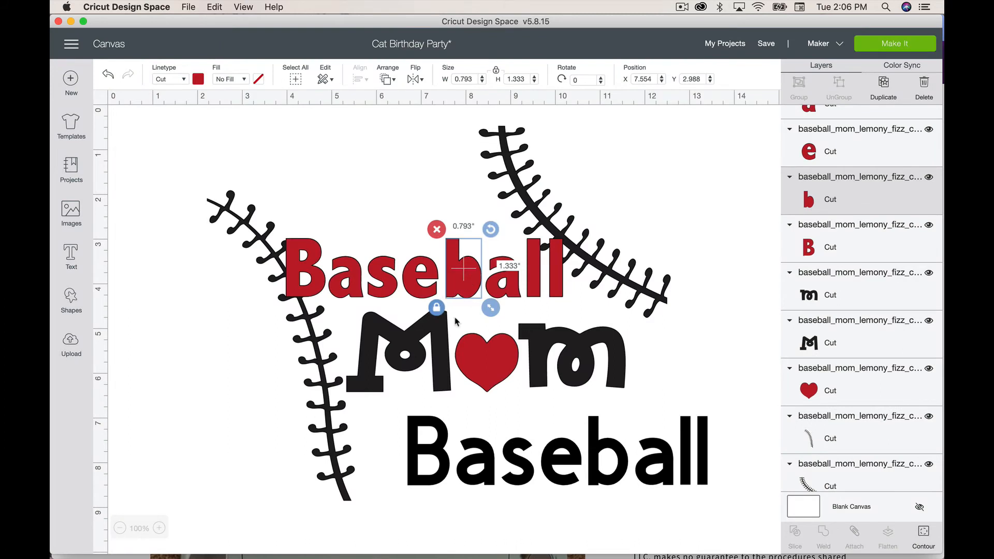
Place a copy of the red heart, about 0.53 inches wide, over the red b's filled bowl and color it white.
{"action": "left_click", "coordinate": [490, 361]}
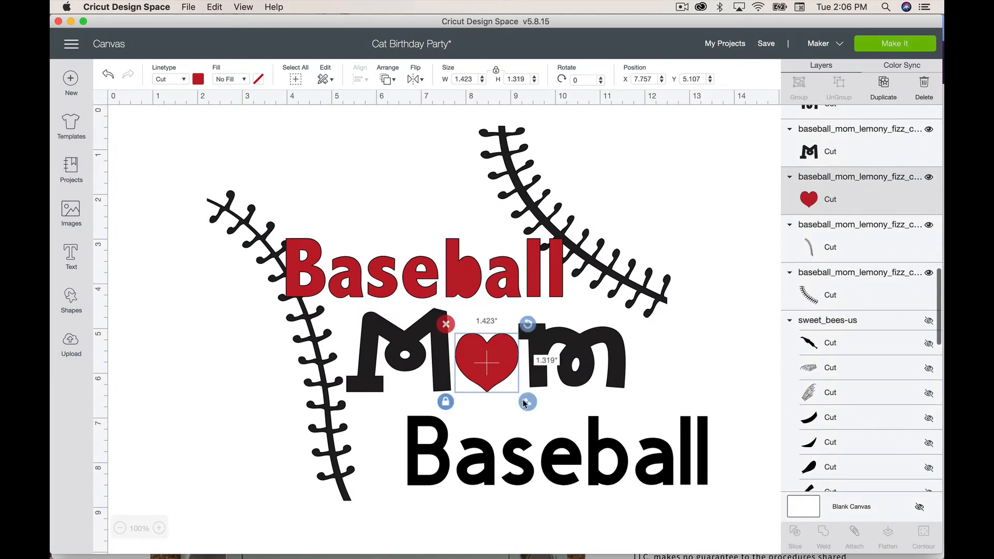
{"action": "left_click_drag", "start_coordinate": [527, 405], "coordinate": [464, 278]}
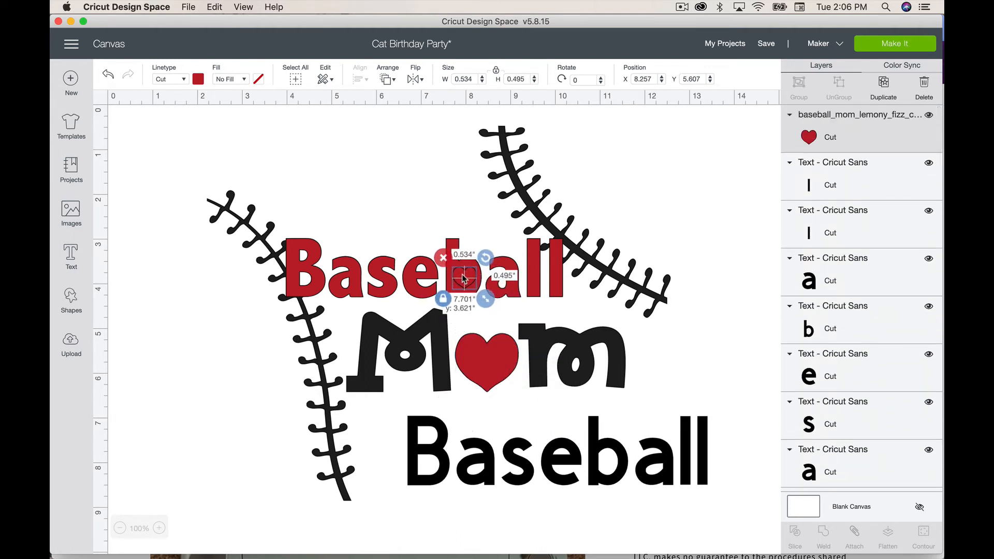
{"action": "left_click", "coordinate": [184, 80]}
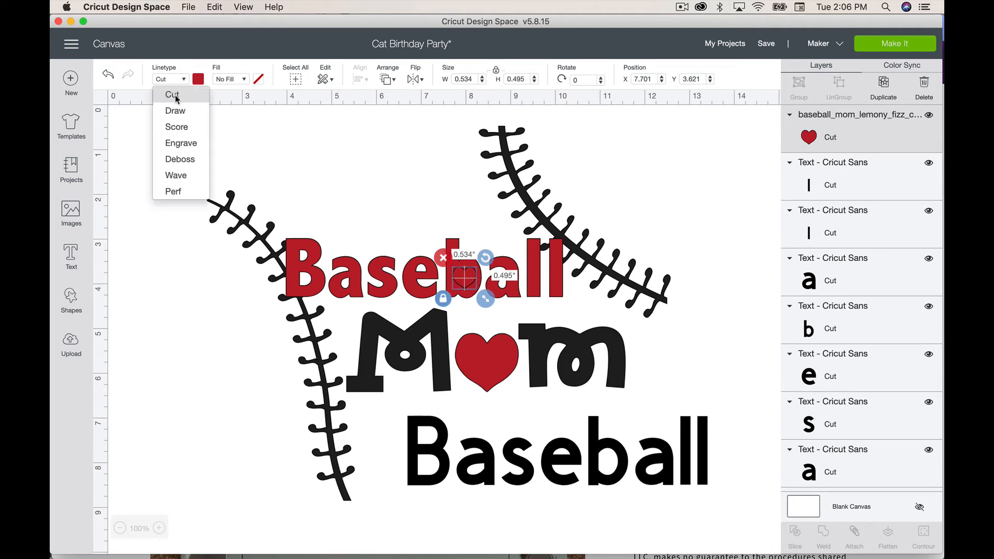
{"action": "left_click", "coordinate": [194, 81]}
{"action": "left_click", "coordinate": [194, 82]}
{"action": "left_click", "coordinate": [197, 80]}
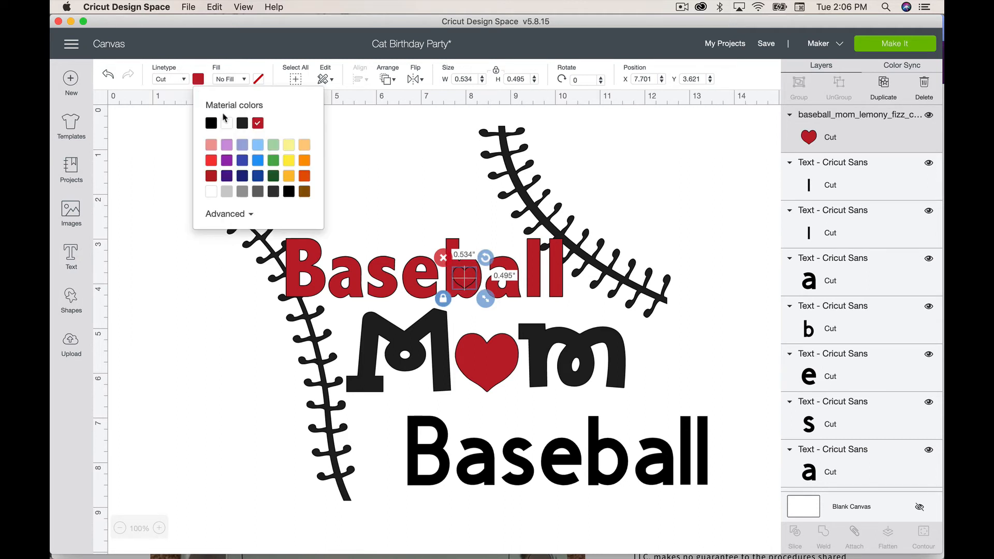
{"action": "left_click", "coordinate": [223, 123]}
{"action": "left_click", "coordinate": [166, 353]}
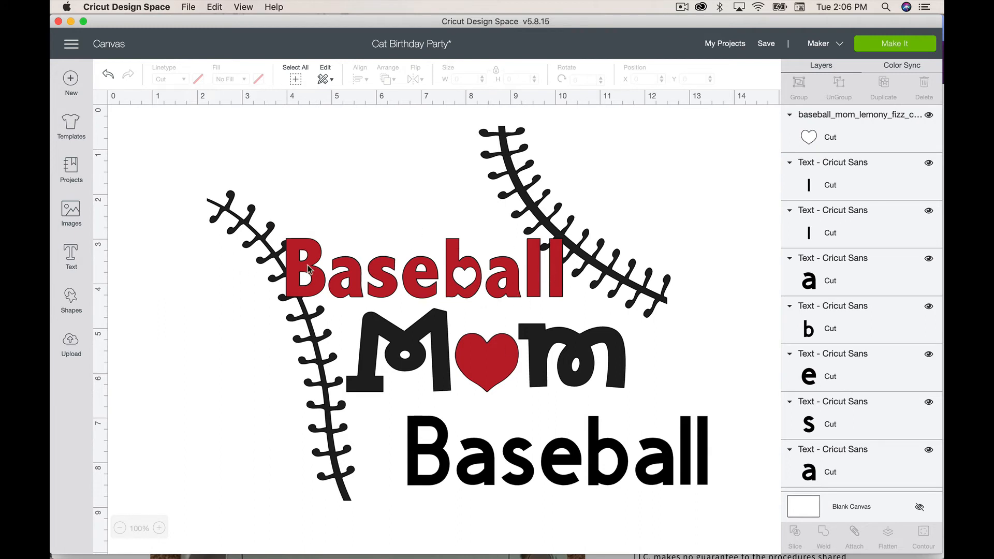
{"action": "left_click", "coordinate": [475, 284]}
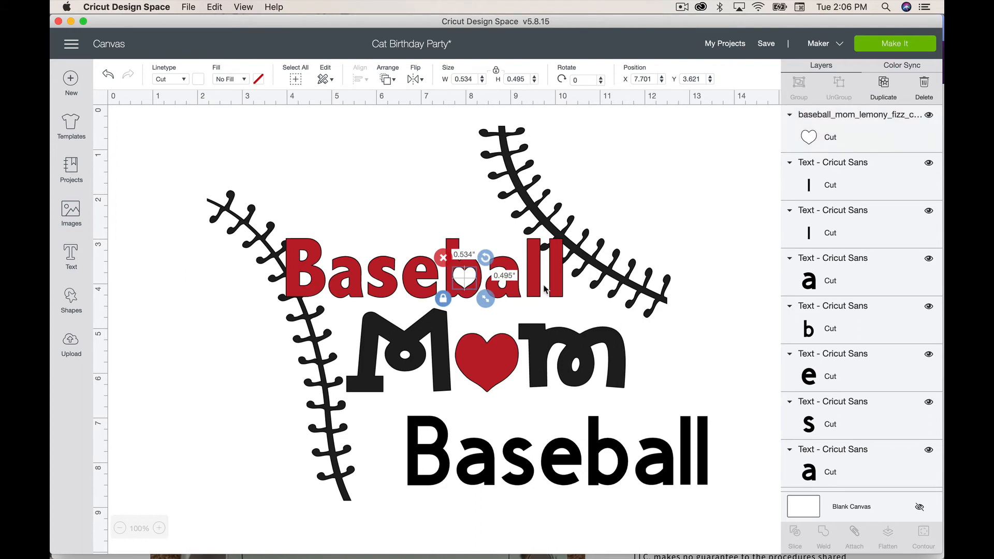
{"action": "left_click", "coordinate": [492, 293]}
Delete the whole baseball mom design, including the stitching, red lettering and hearts, keeping only the black Baseball text.
{"action": "left_click", "coordinate": [527, 468]}
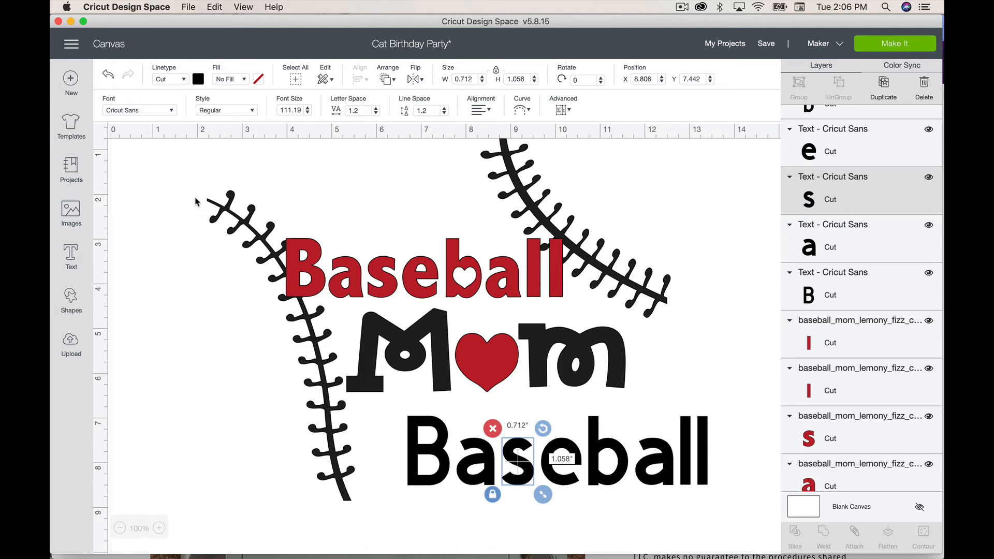
{"action": "left_click_drag", "start_coordinate": [203, 185], "coordinate": [668, 358]}
{"action": "key", "text": "Delete"}
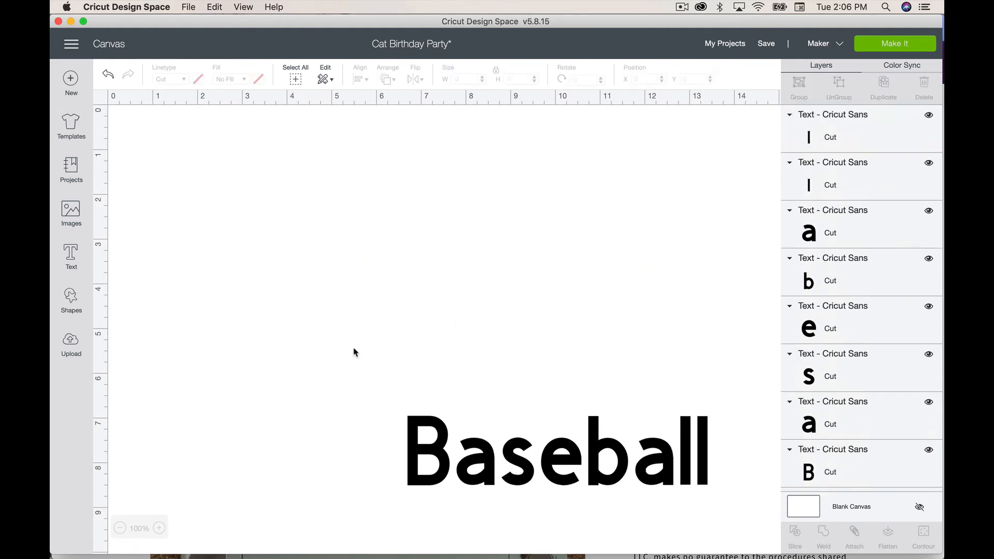
Select all eight letters of the black Baseball text and move them together to the upper middle of the canvas.
{"action": "left_click_drag", "start_coordinate": [353, 352], "coordinate": [759, 529]}
{"action": "left_click_drag", "start_coordinate": [632, 533], "coordinate": [400, 220]}
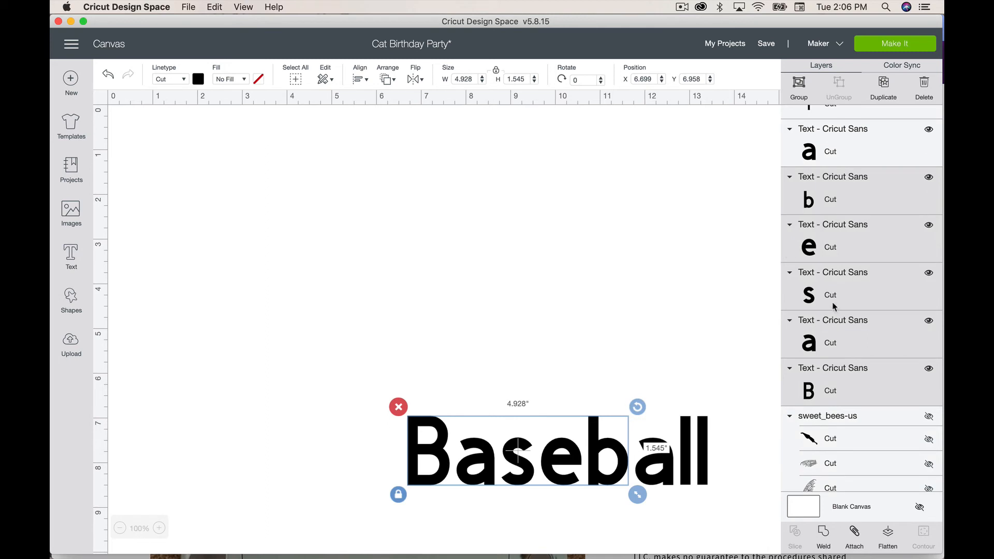
{"action": "scroll", "coordinate": [833, 300], "scroll_direction": "up", "scroll_amount": 2}
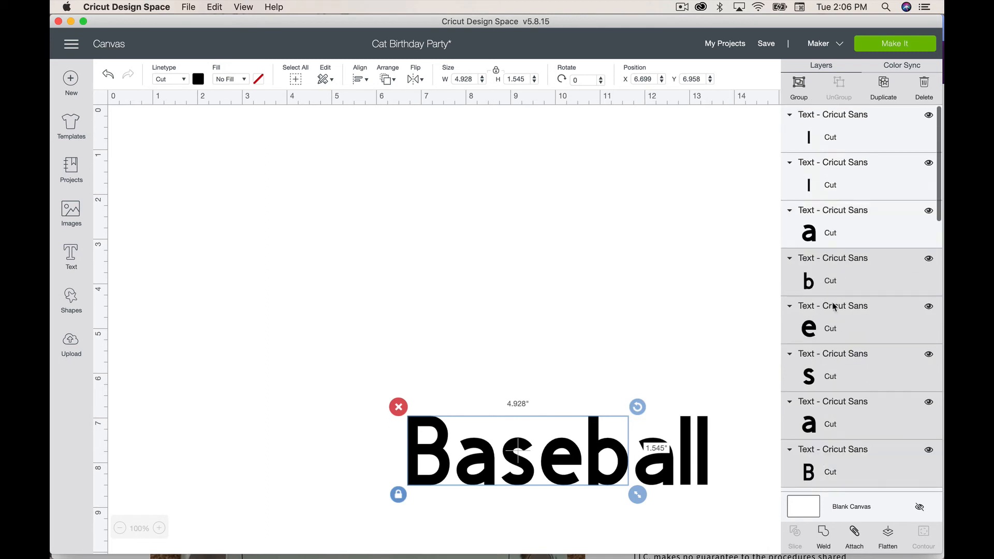
{"action": "left_click", "coordinate": [828, 219], "text": "shift"}
{"action": "left_click", "coordinate": [826, 185], "text": "shift"}
{"action": "left_click", "coordinate": [794, 137], "text": "shift"}
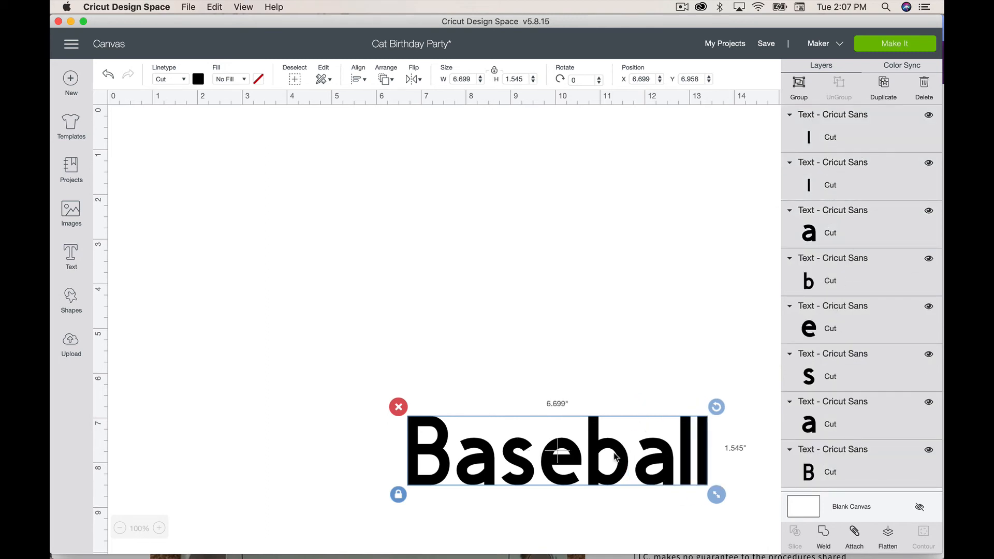
{"action": "left_click_drag", "start_coordinate": [614, 455], "coordinate": [502, 280]}
{"action": "left_click", "coordinate": [182, 439]}
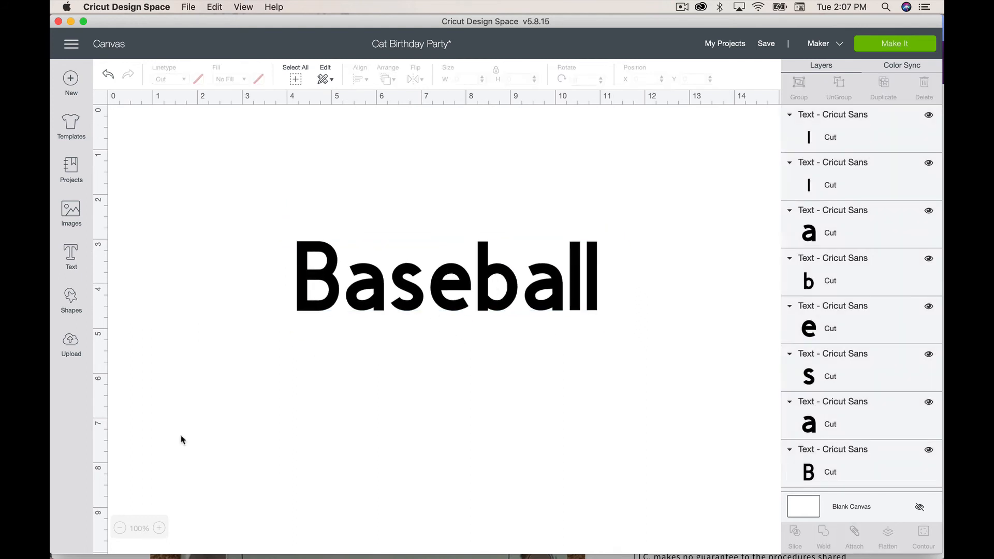
Recolor all letters of the Baseball text dark orange.
{"action": "left_click", "coordinate": [71, 298]}
{"action": "left_click", "coordinate": [269, 364]}
{"action": "left_click_drag", "start_coordinate": [258, 195], "coordinate": [624, 423]}
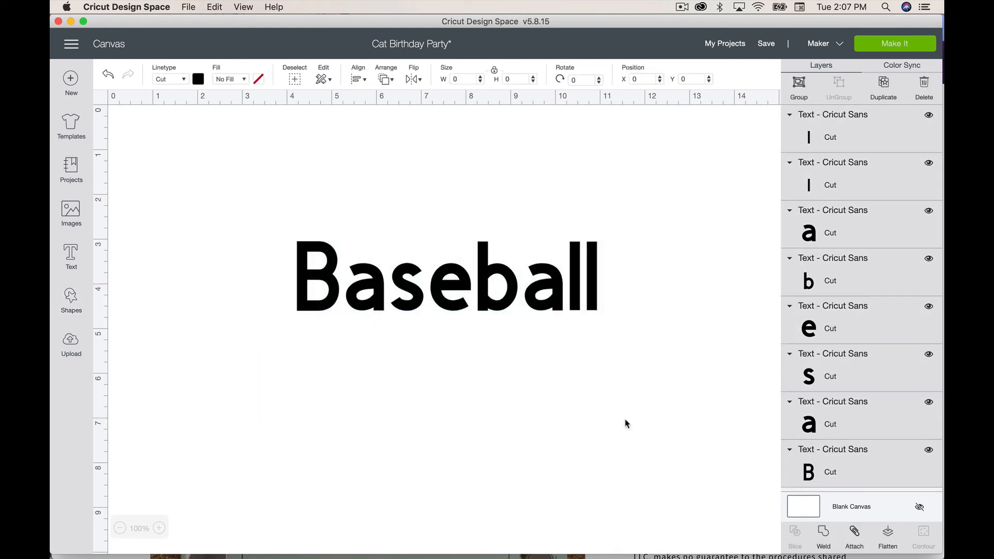
{"action": "left_click", "coordinate": [198, 79]}
{"action": "left_click", "coordinate": [306, 176]}
{"action": "left_click", "coordinate": [317, 377]}
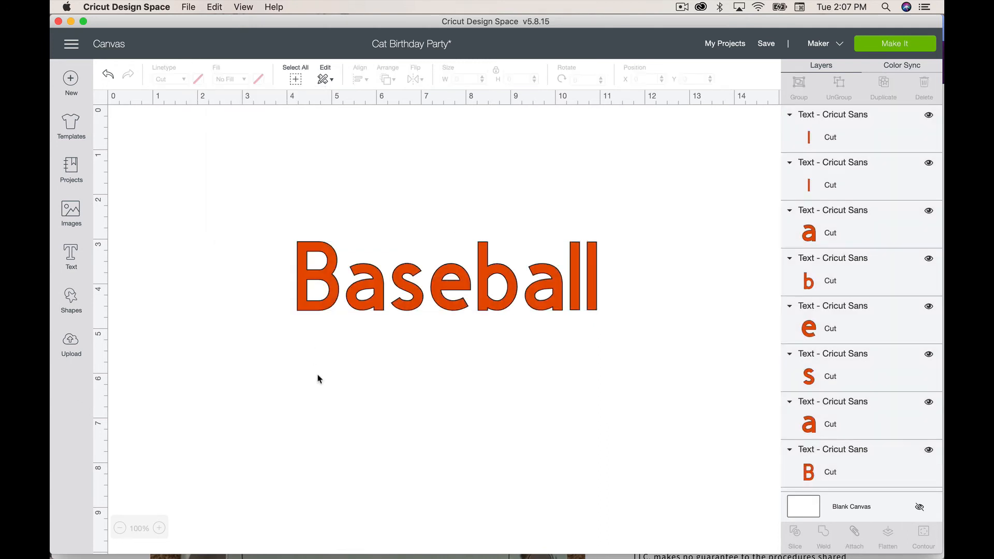
Add a square, stretch it into a rectangle about 8.7 by 3.9 inches, and place it over the Baseball text.
{"action": "left_click", "coordinate": [71, 299]}
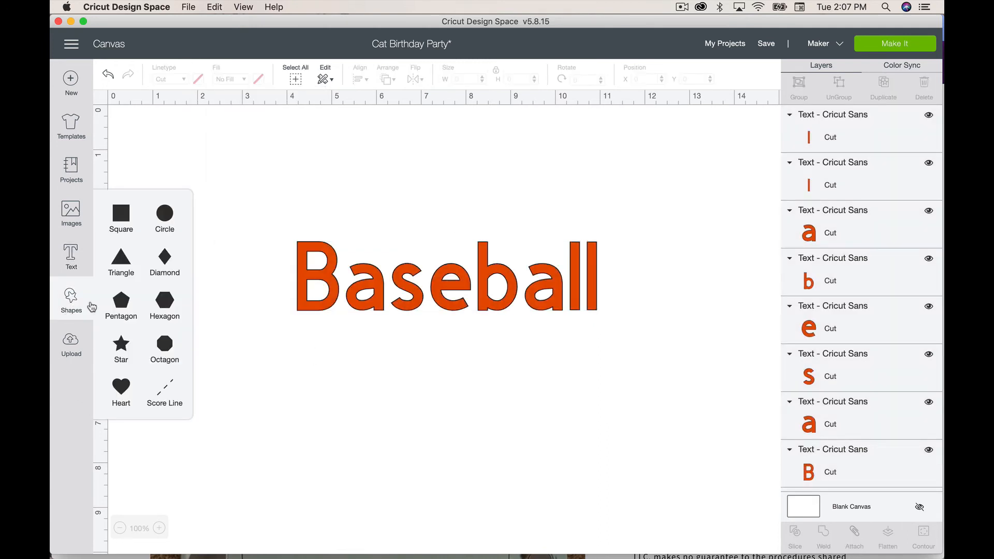
{"action": "left_click", "coordinate": [122, 217]}
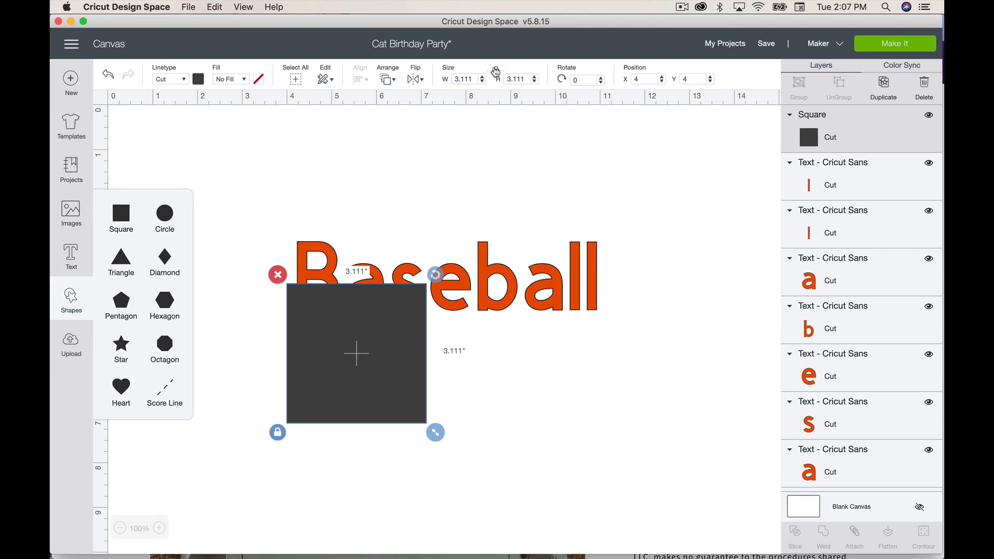
{"action": "left_click", "coordinate": [435, 432]}
{"action": "left_click_drag", "start_coordinate": [435, 431], "coordinate": [683, 457]}
{"action": "left_click_drag", "start_coordinate": [609, 330], "coordinate": [594, 307]}
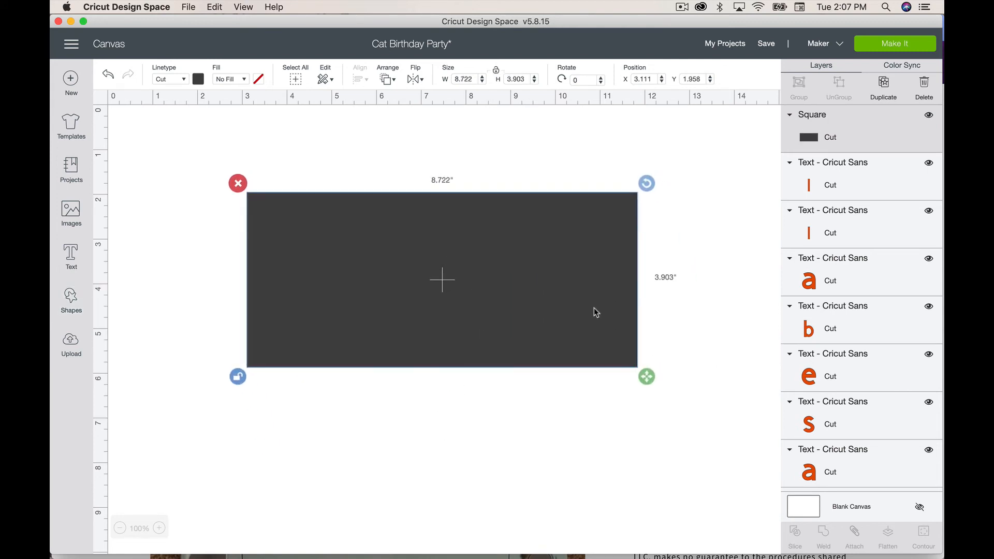
{"action": "left_click_drag", "start_coordinate": [178, 142], "coordinate": [710, 475]}
{"action": "left_click", "coordinate": [671, 472]}
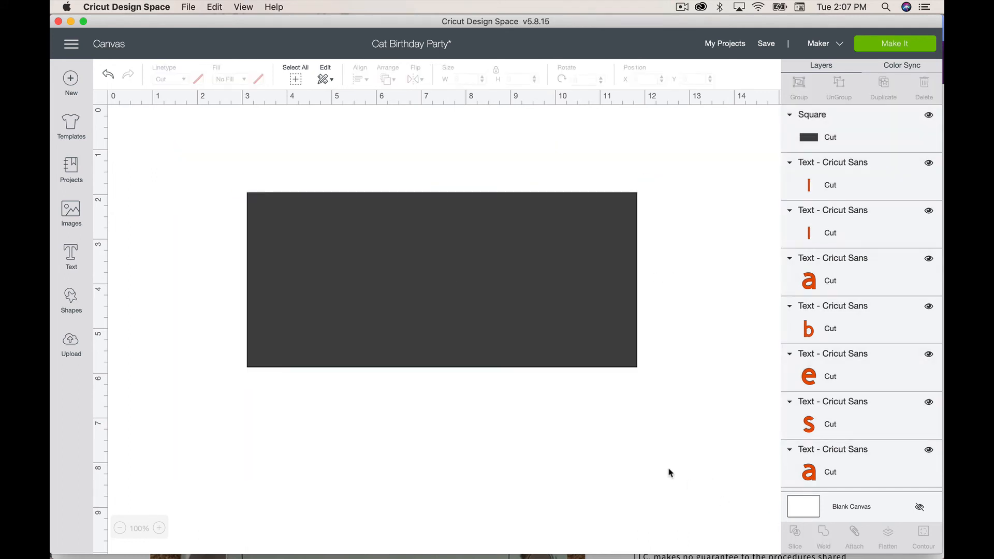
{"action": "left_click", "coordinate": [833, 186]}
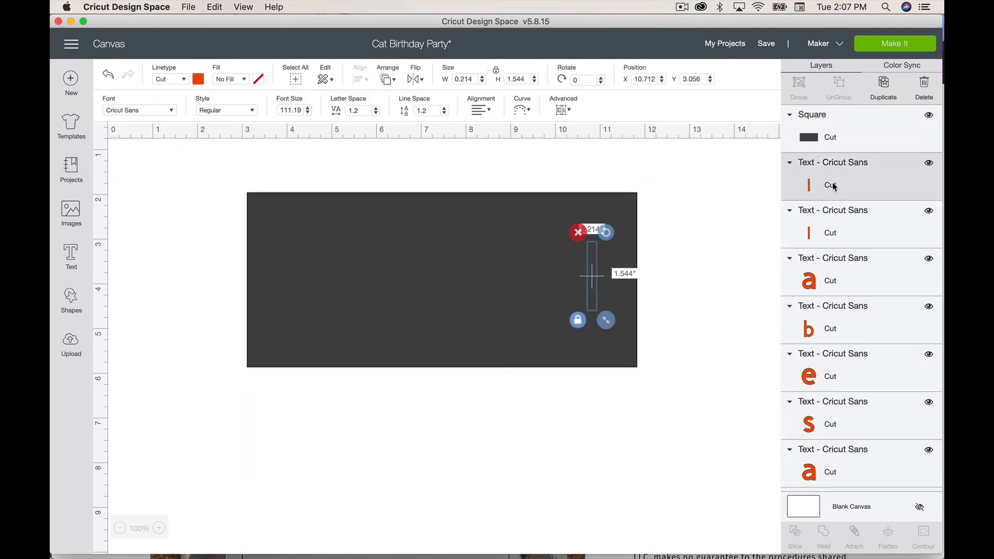
{"action": "left_click", "coordinate": [828, 236], "text": "shift"}
{"action": "left_click", "coordinate": [827, 282], "text": "shift"}
{"action": "left_click", "coordinate": [828, 328], "text": "shift"}
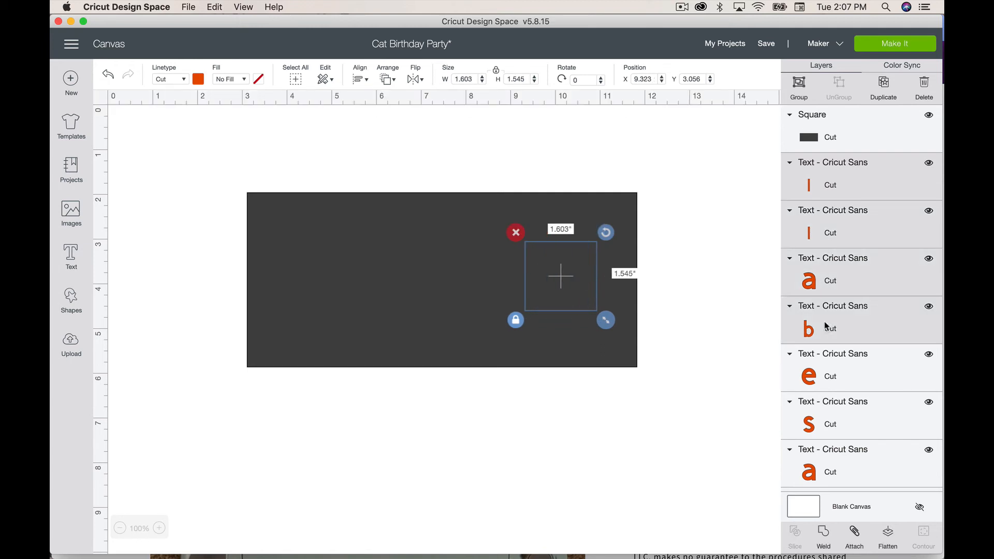
{"action": "left_click", "coordinate": [824, 376], "text": "shift"}
{"action": "left_click", "coordinate": [821, 423], "text": "shift"}
{"action": "left_click", "coordinate": [821, 473], "text": "shift"}
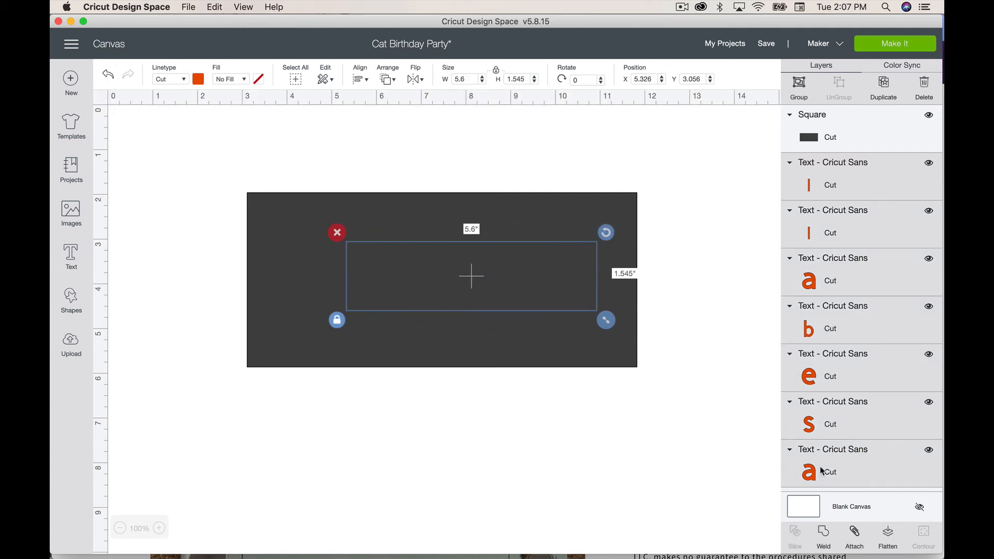
{"action": "scroll", "coordinate": [823, 381], "scroll_direction": "down", "scroll_amount": 3}
{"action": "left_click", "coordinate": [816, 441], "text": "shift"}
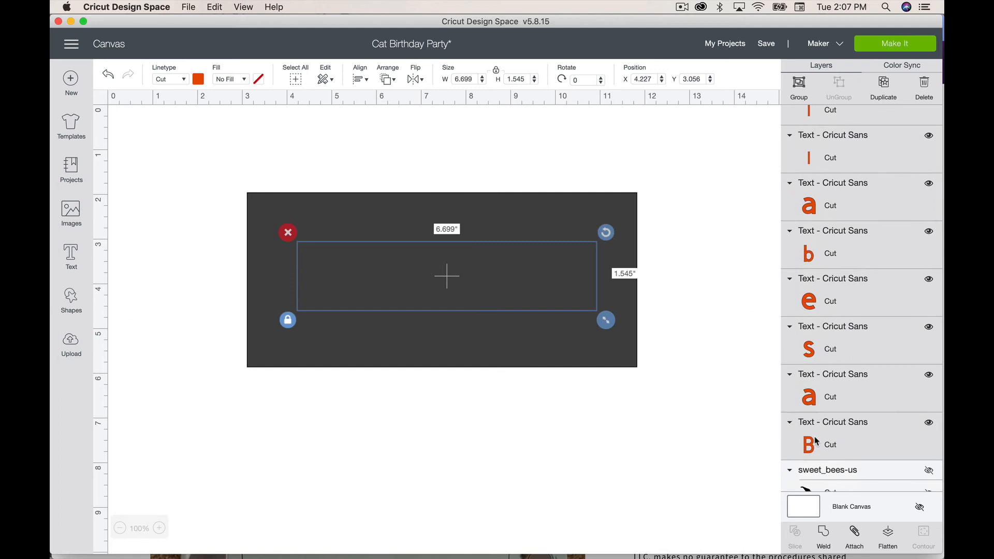
{"action": "scroll", "coordinate": [810, 145], "scroll_direction": "up", "scroll_amount": 2}
{"action": "left_click", "coordinate": [818, 136]}
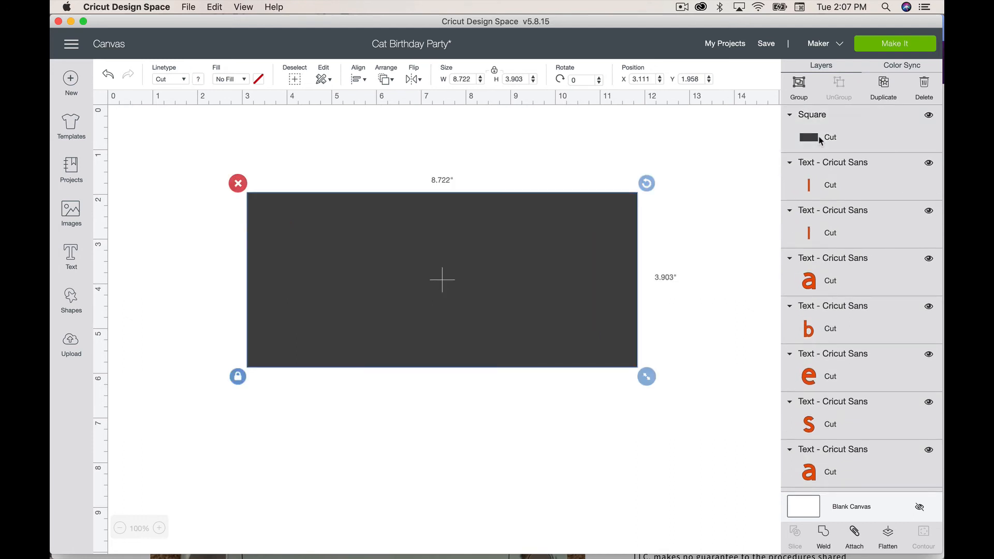
{"action": "left_click", "coordinate": [715, 494]}
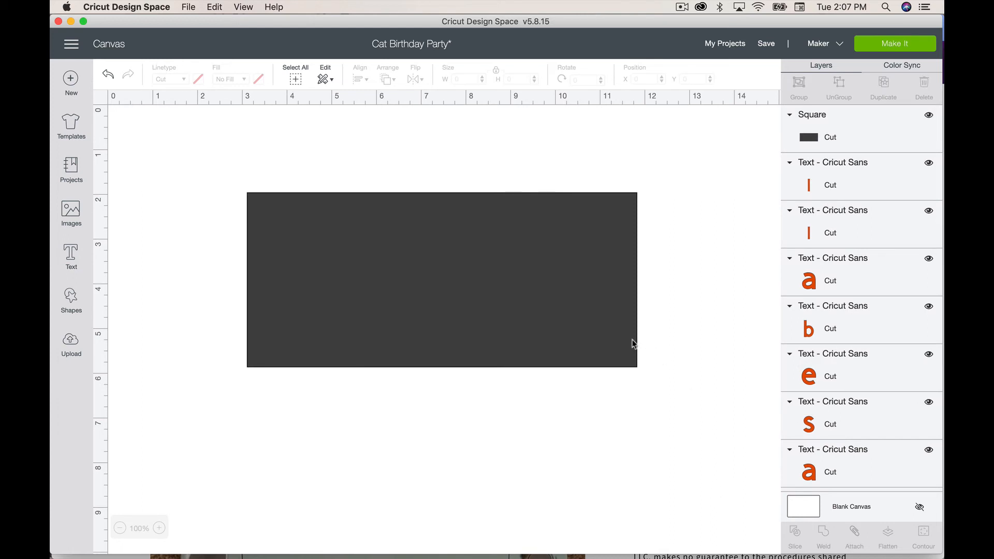
Move the dark rectangle below the Baseball text and weld the orange letters into one image.
{"action": "left_click_drag", "start_coordinate": [623, 337], "coordinate": [619, 495]}
{"action": "left_click_drag", "start_coordinate": [246, 219], "coordinate": [632, 310]}
{"action": "left_click", "coordinate": [824, 533]}
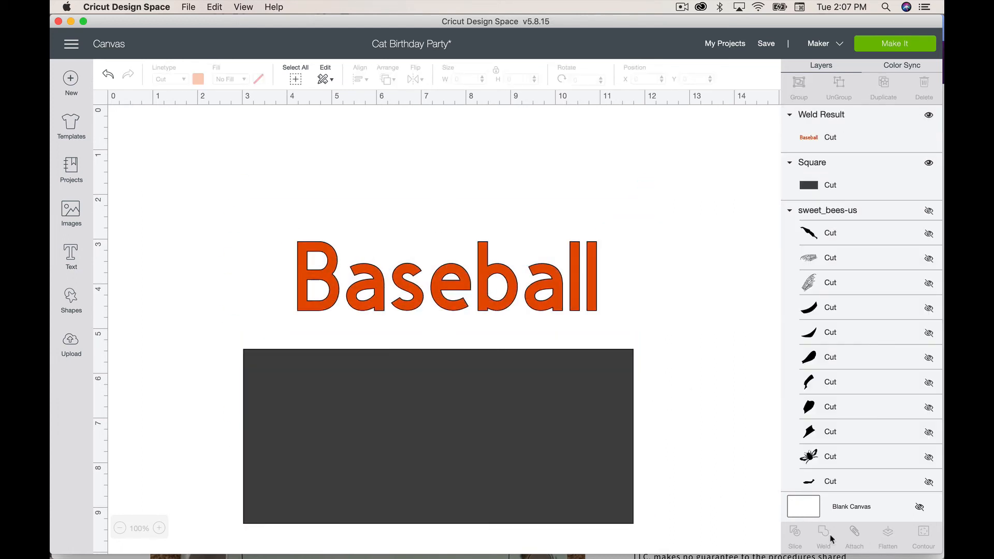
Move the dark rectangle back up behind the welded Baseball text so it surrounds the word.
{"action": "left_click", "coordinate": [554, 283]}
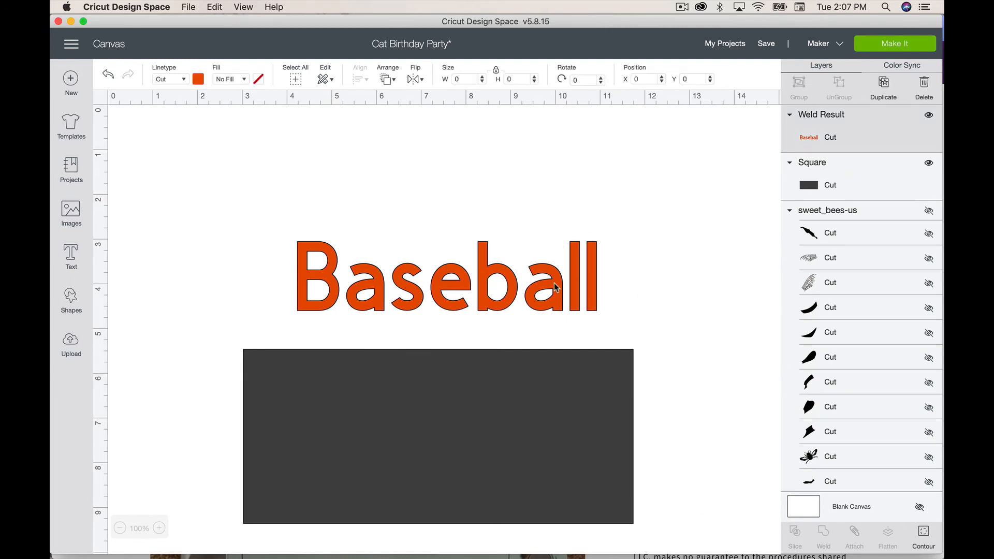
{"action": "left_click_drag", "start_coordinate": [584, 341], "coordinate": [621, 238]}
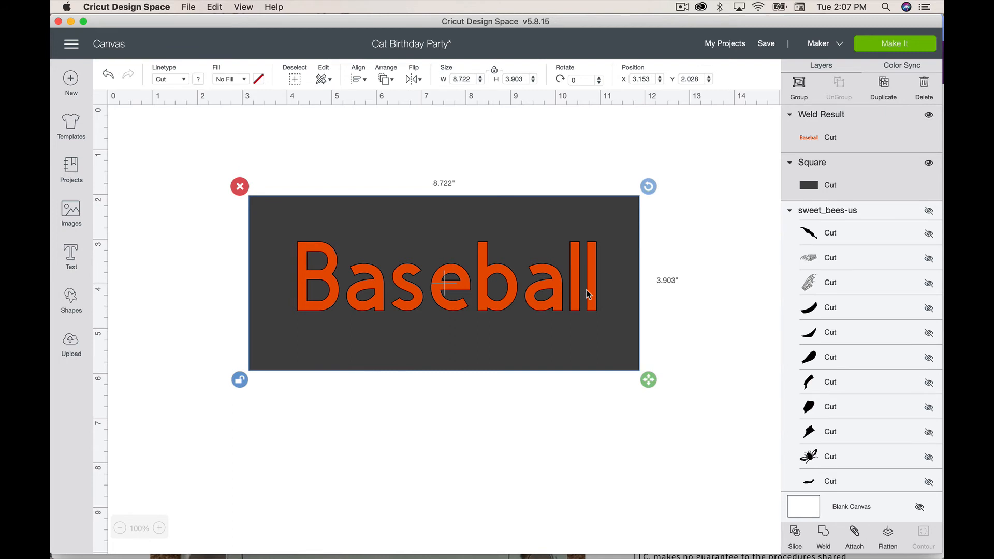
{"action": "left_click", "coordinate": [661, 401]}
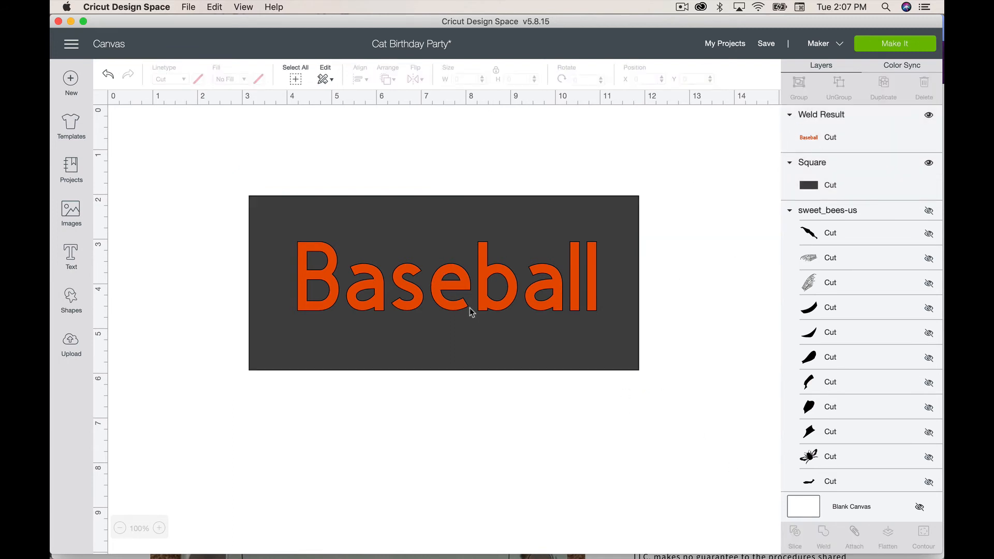
Move the welded Baseball text off the dark rectangle to the empty area below it.
{"action": "left_click_drag", "start_coordinate": [470, 308], "coordinate": [441, 500]}
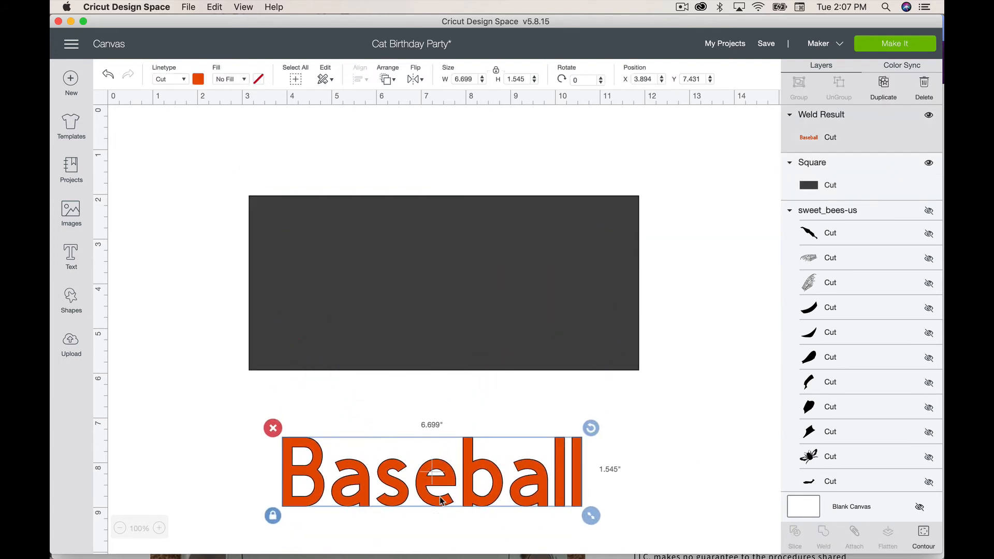
{"action": "left_click", "coordinate": [653, 472]}
{"action": "left_click", "coordinate": [515, 505]}
{"action": "left_click", "coordinate": [524, 262]}
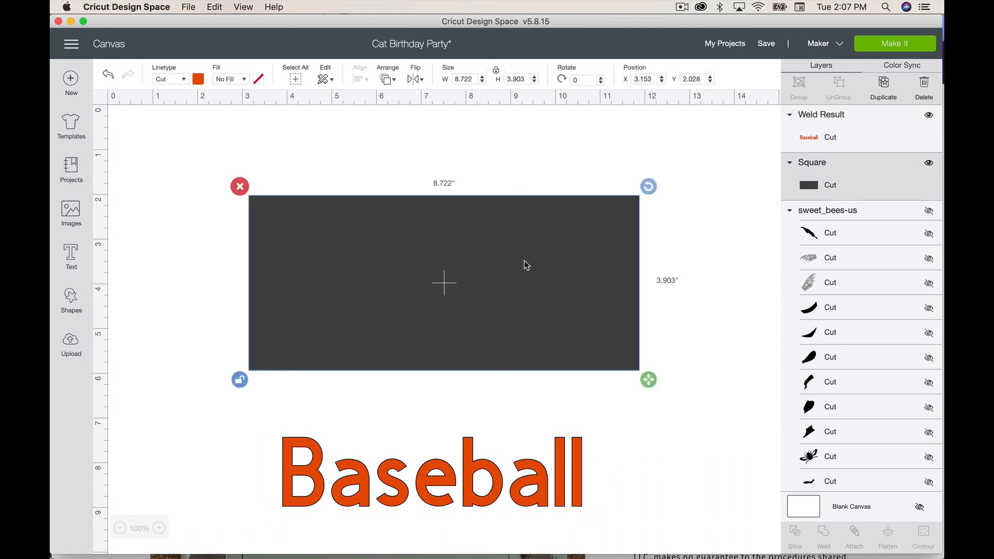
{"action": "left_click", "coordinate": [511, 456]}
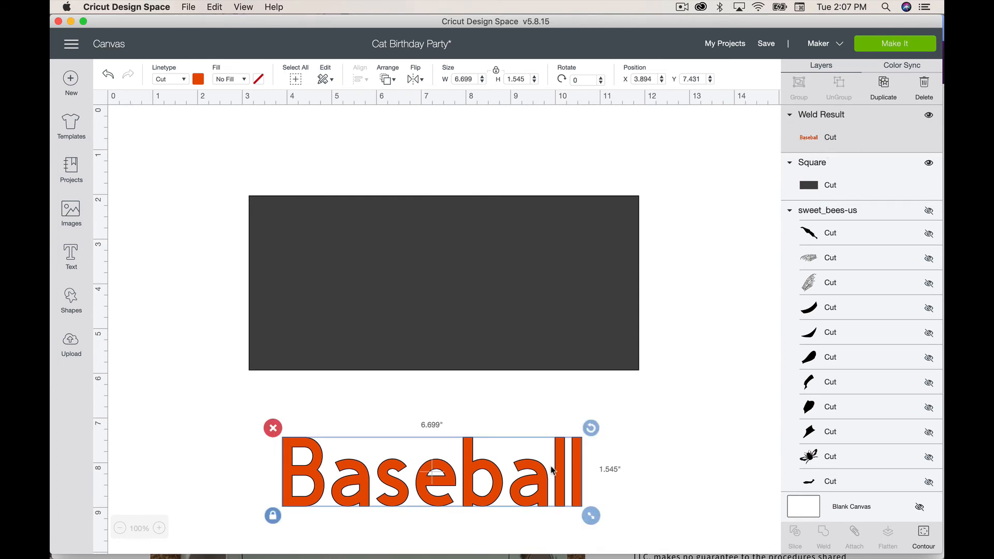
Hide the inner contour of the letter b in the welded Baseball image.
{"action": "left_click", "coordinate": [922, 530]}
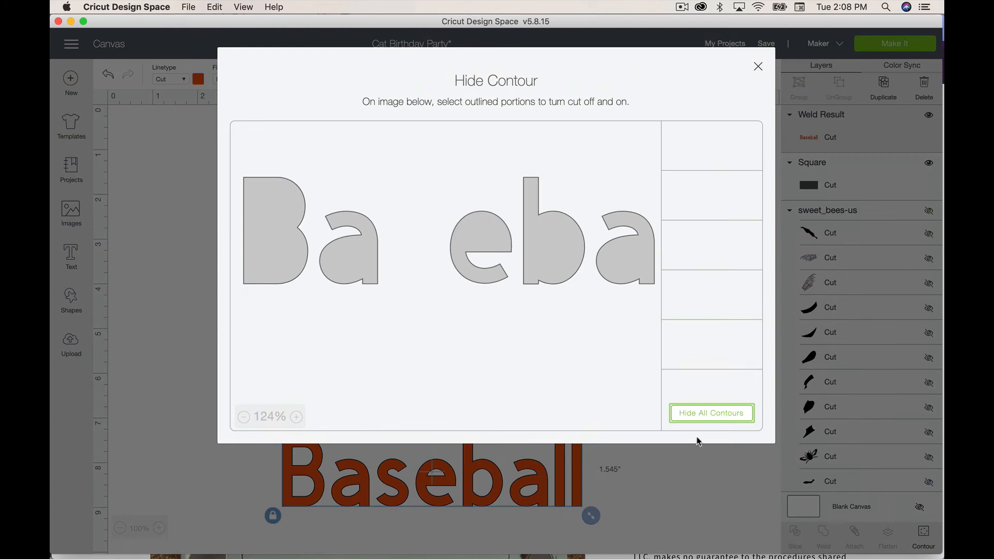
{"action": "left_click", "coordinate": [565, 262]}
{"action": "left_click", "coordinate": [758, 66]}
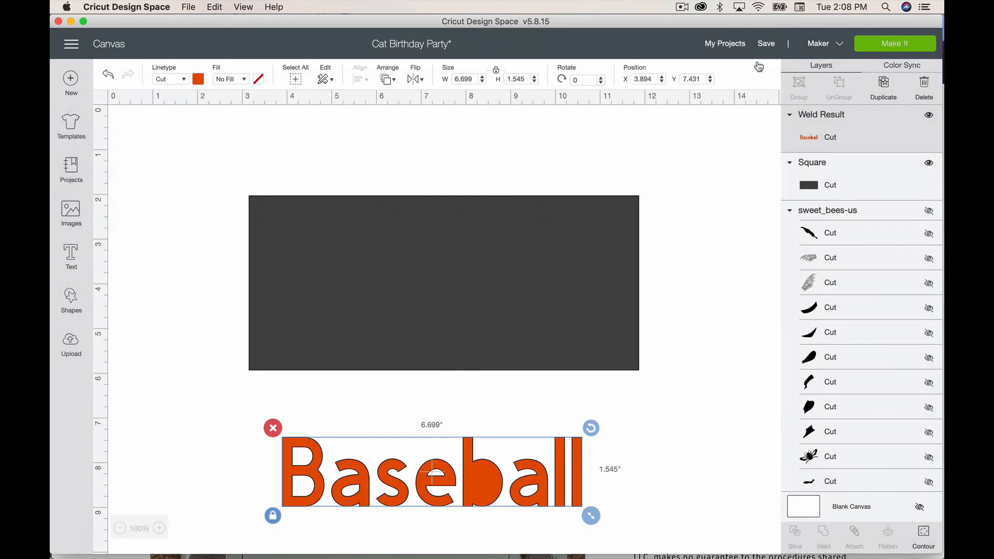
Try moving the welded Baseball text over the dark rectangle, undoing the moves and the contour change.
{"action": "left_click_drag", "start_coordinate": [465, 496], "coordinate": [481, 296]}
{"action": "key", "text": "super+z"}
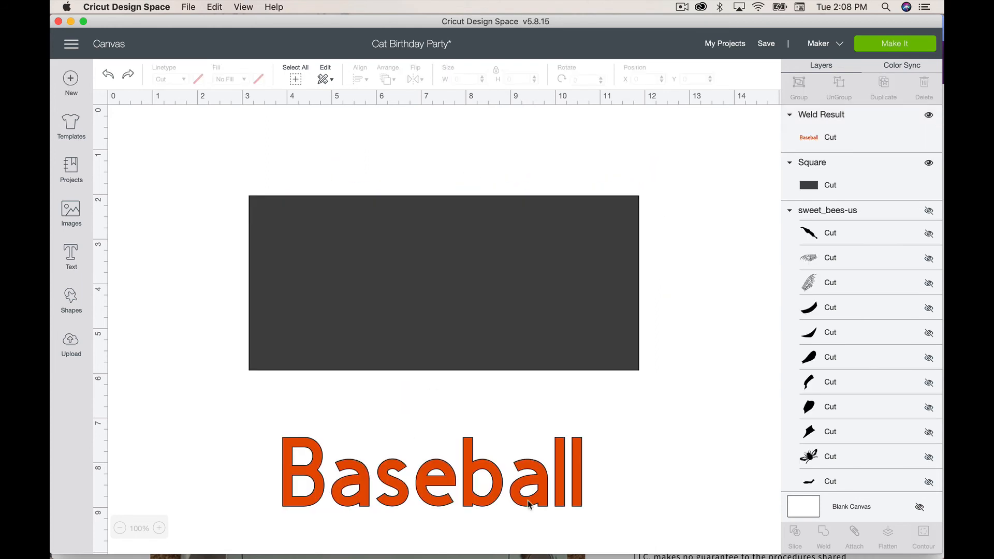
{"action": "left_click_drag", "start_coordinate": [556, 484], "coordinate": [673, 190]}
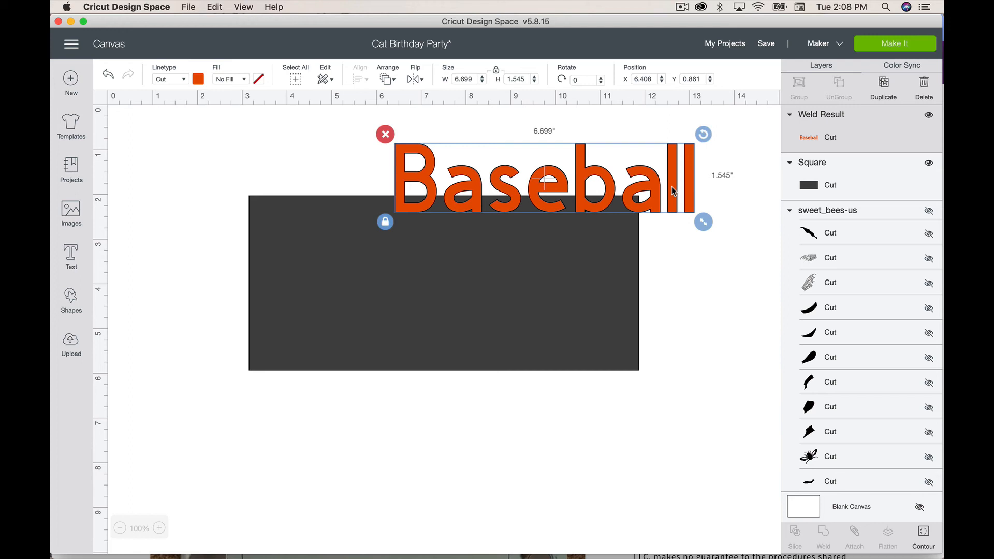
{"action": "key", "text": "super+z"}
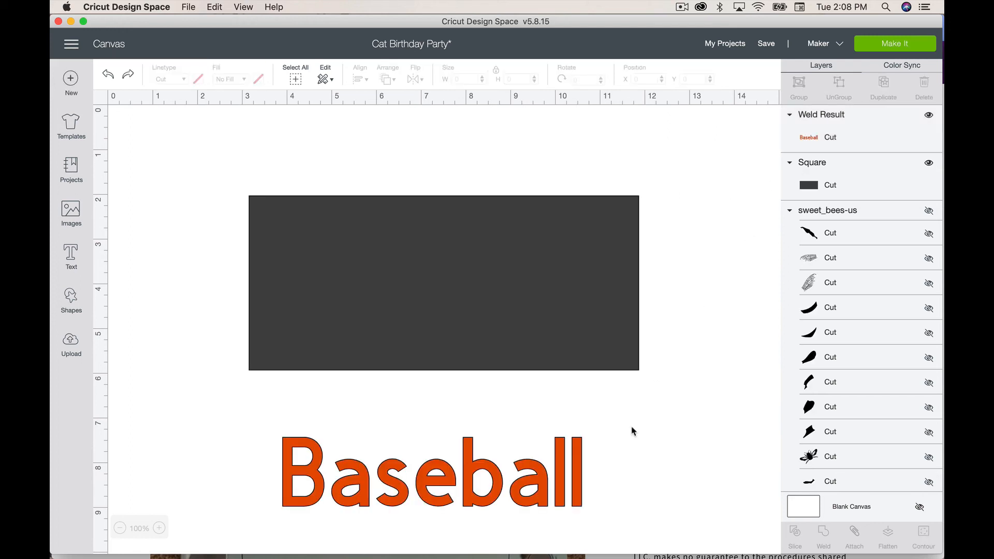
Undo the moves of the text and rectangle and the weld, going back to separate Baseball letters behind the rectangle.
{"action": "key", "text": "super+z"}
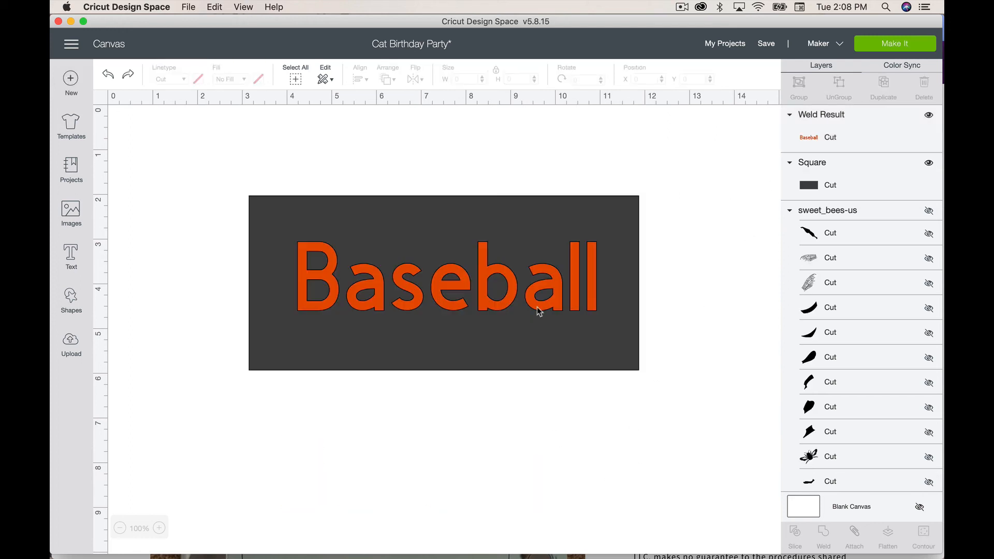
{"action": "left_click_drag", "start_coordinate": [537, 308], "coordinate": [533, 491]}
{"action": "key", "text": "super+z"}
{"action": "key", "text": "super+z"}
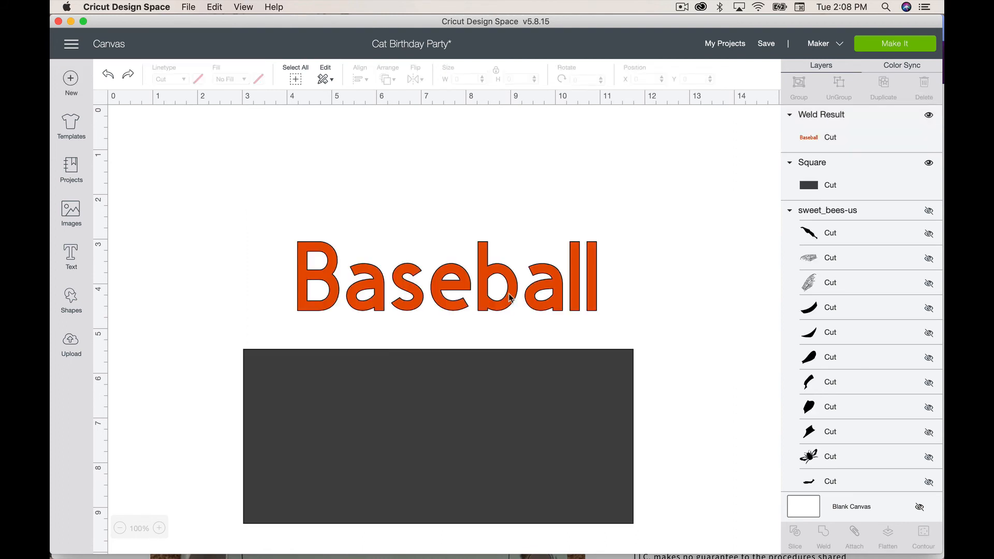
{"action": "left_click_drag", "start_coordinate": [509, 298], "coordinate": [489, 264]}
{"action": "key", "text": "super+z"}
{"action": "key", "text": "super+z"}
{"action": "key", "text": "super+z"}
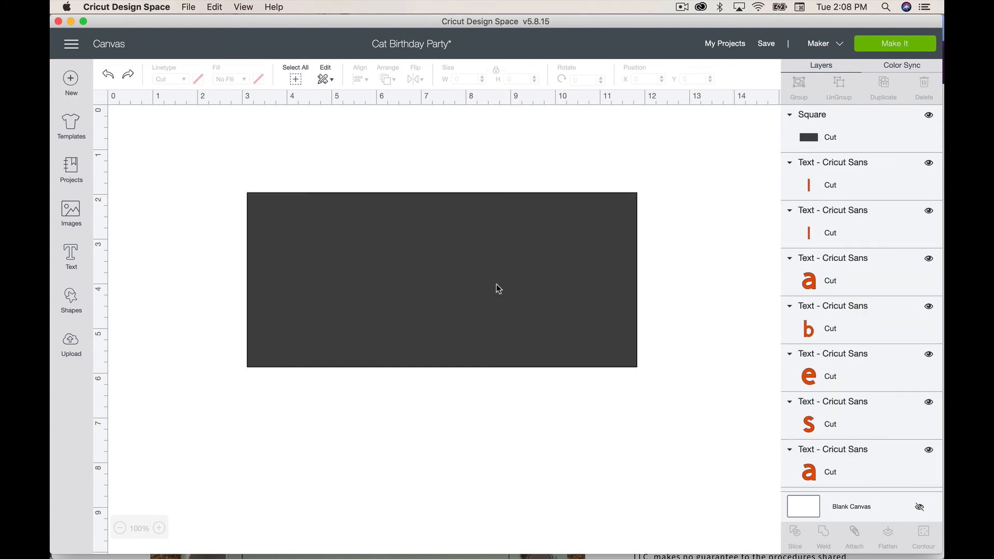
{"action": "left_click", "coordinate": [837, 187]}
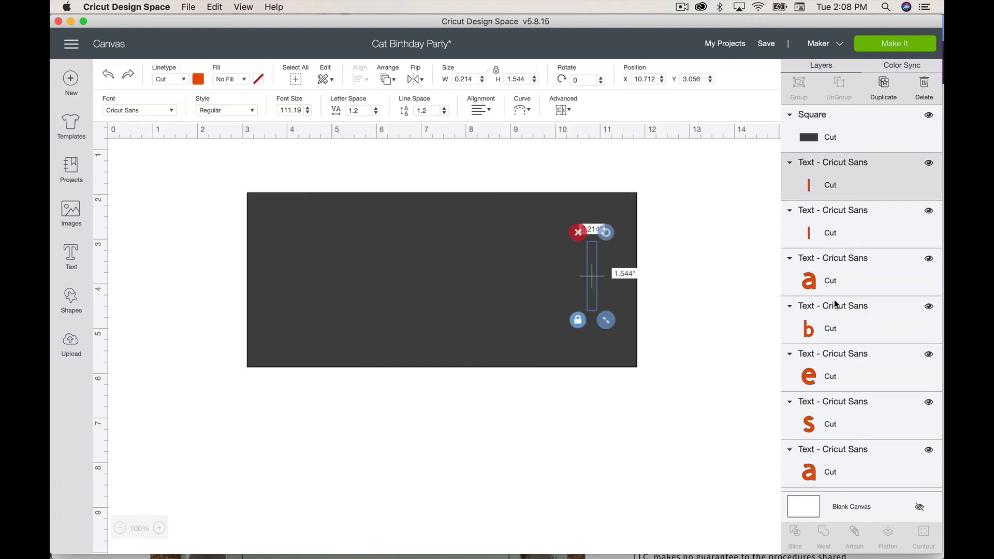
{"action": "left_click", "coordinate": [827, 234], "text": "shift"}
{"action": "left_click", "coordinate": [734, 403]}
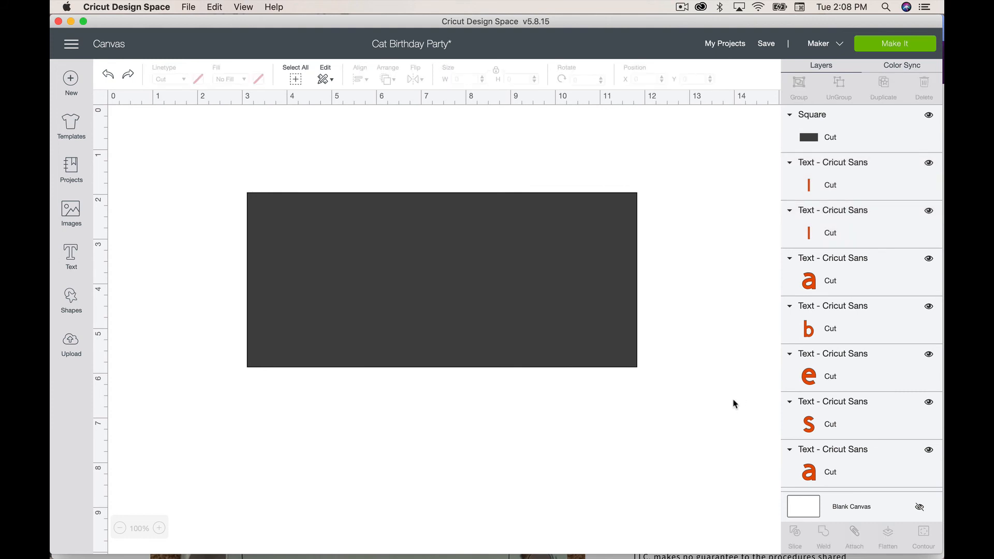
{"action": "left_click", "coordinate": [837, 187]}
{"action": "left_click", "coordinate": [588, 204]}
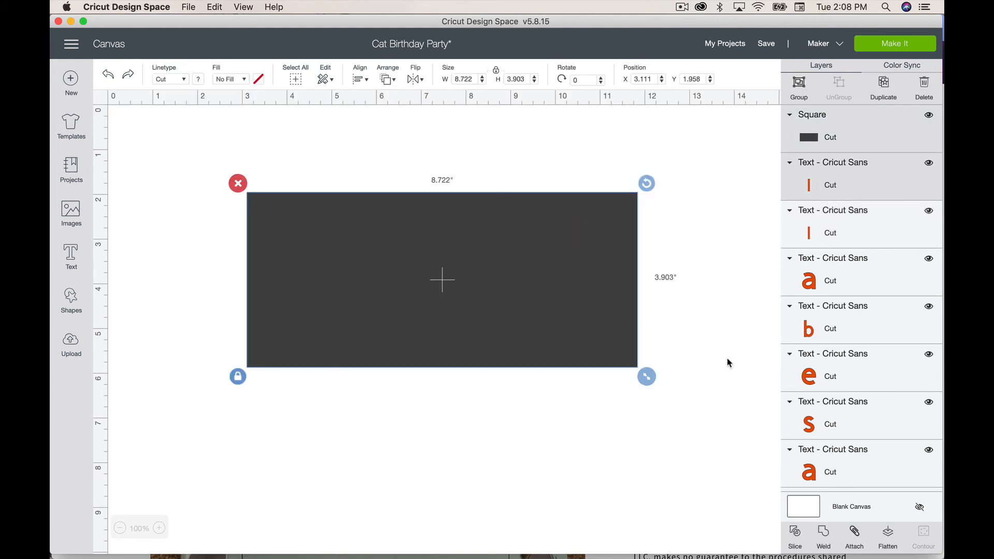
{"action": "left_click", "coordinate": [745, 423]}
Select the letter b together with the dark rectangle and slice them.
{"action": "scroll", "coordinate": [862, 252], "scroll_direction": "down", "scroll_amount": 3}
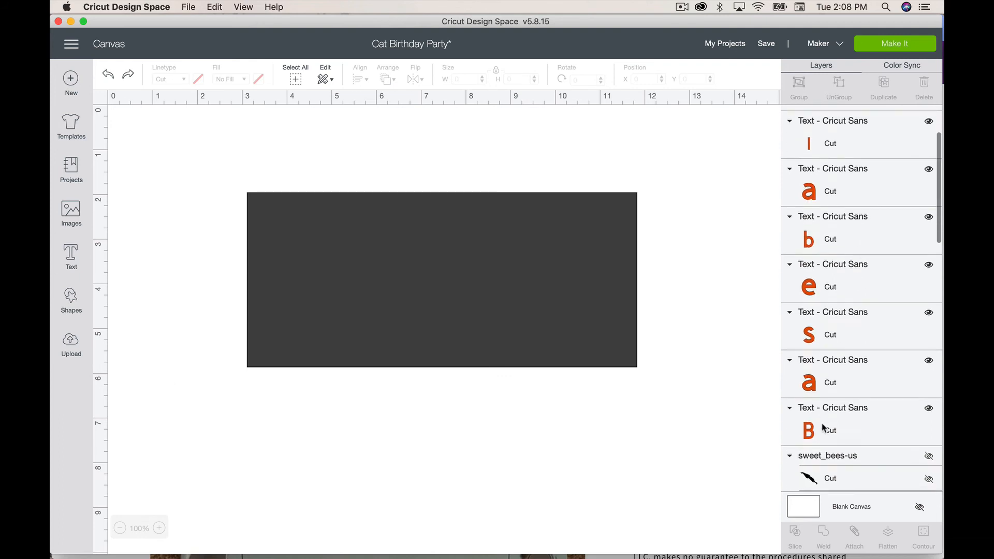
{"action": "left_click", "coordinate": [818, 248]}
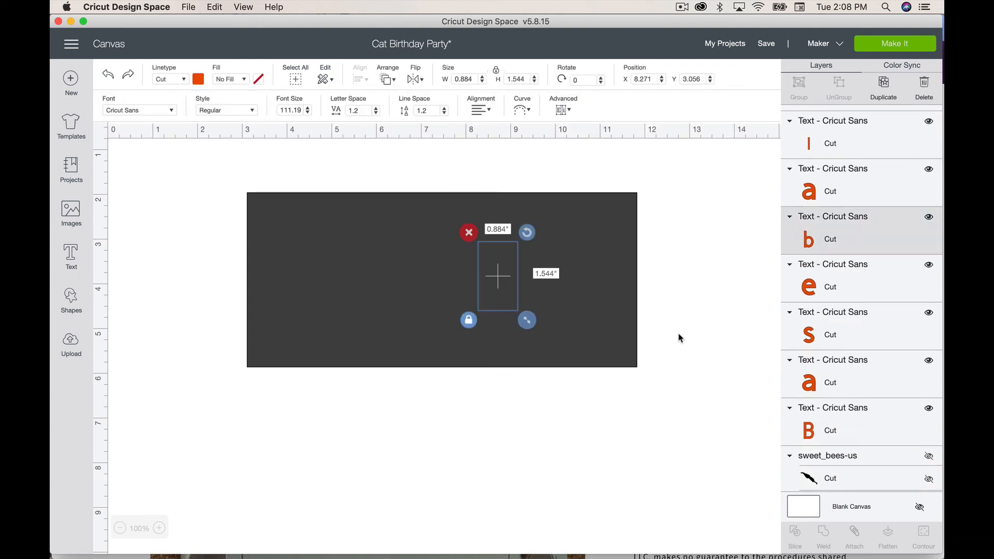
{"action": "left_click", "coordinate": [622, 332]}
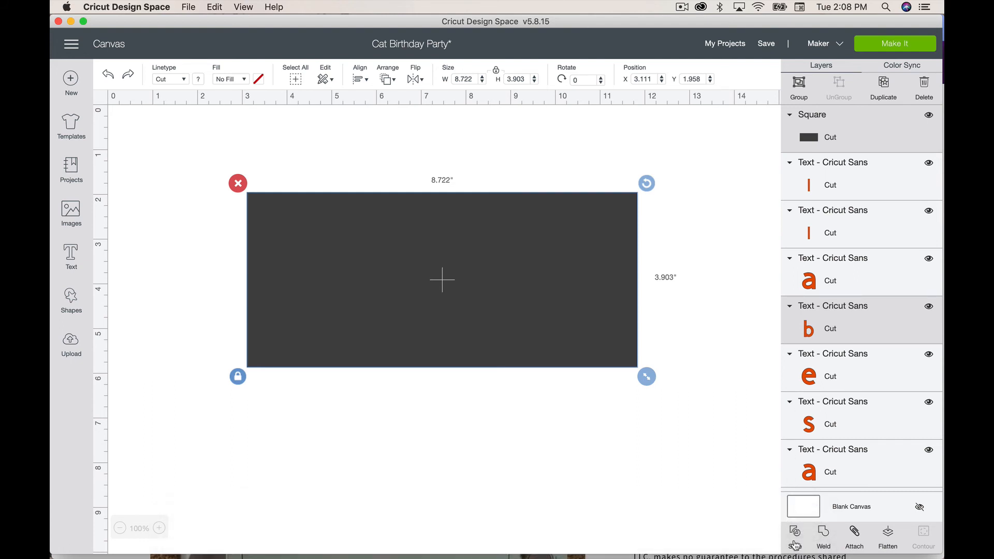
{"action": "left_click", "coordinate": [796, 538]}
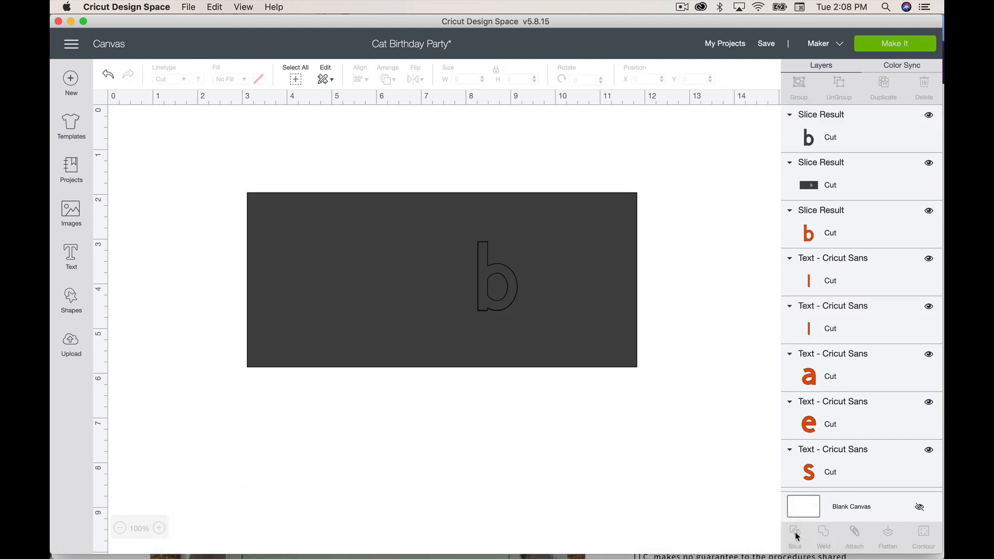
Delete the sliced dark rectangle and the dark b piece.
{"action": "left_click", "coordinate": [583, 357]}
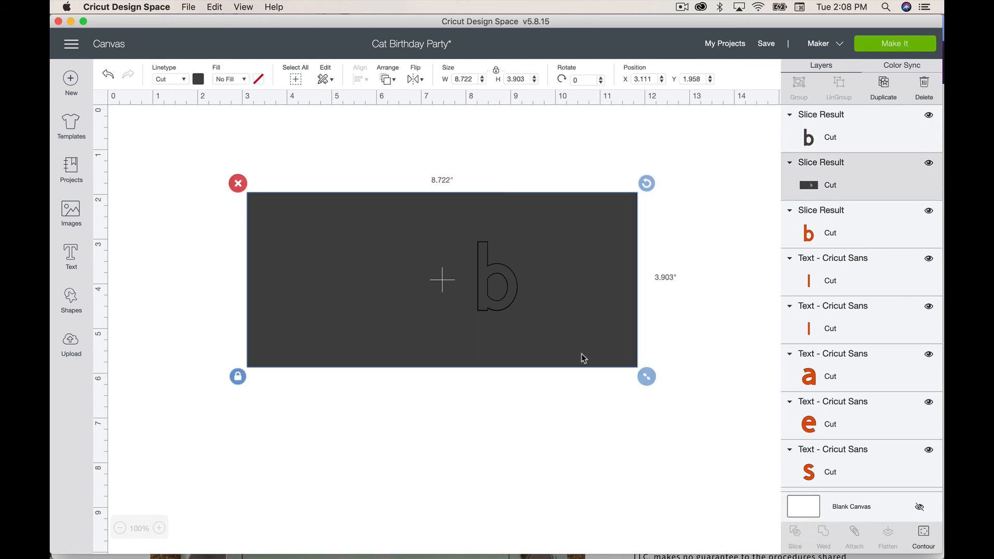
{"action": "key", "text": "Delete"}
{"action": "left_click", "coordinate": [502, 303]}
{"action": "key", "text": "Delete"}
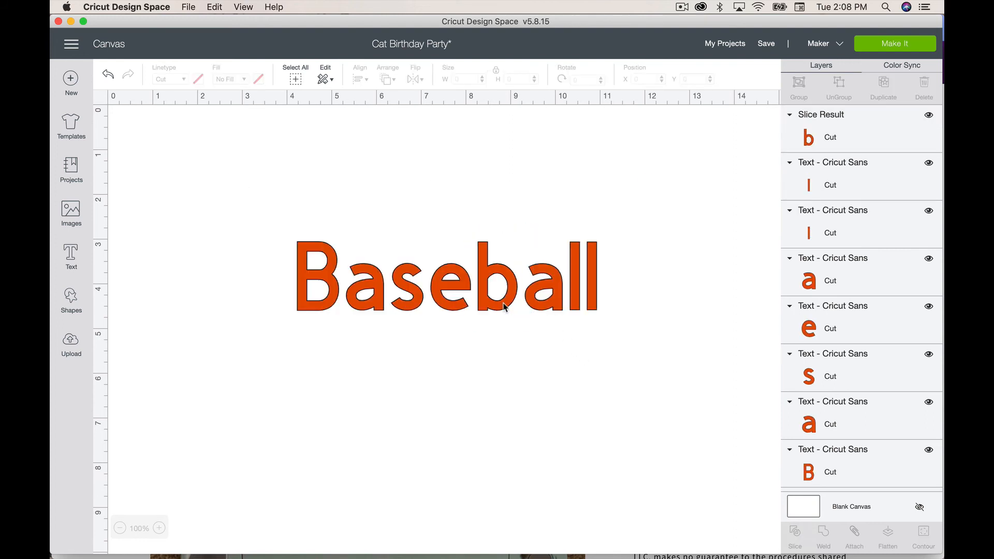
Undo the deletion of the dark b and hide the orange sliced b.
{"action": "key", "text": "super+z"}
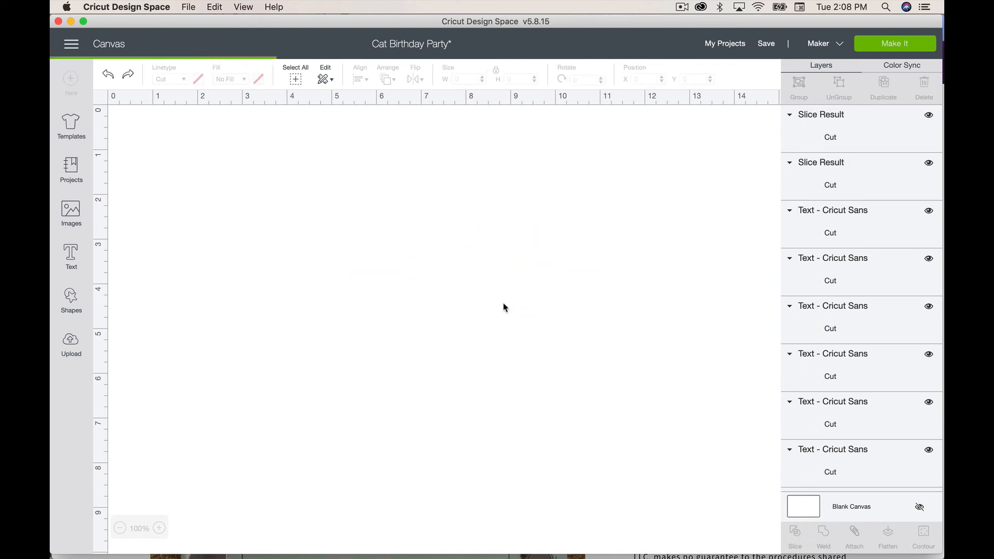
{"action": "left_click", "coordinate": [854, 187]}
{"action": "left_click", "coordinate": [930, 163]}
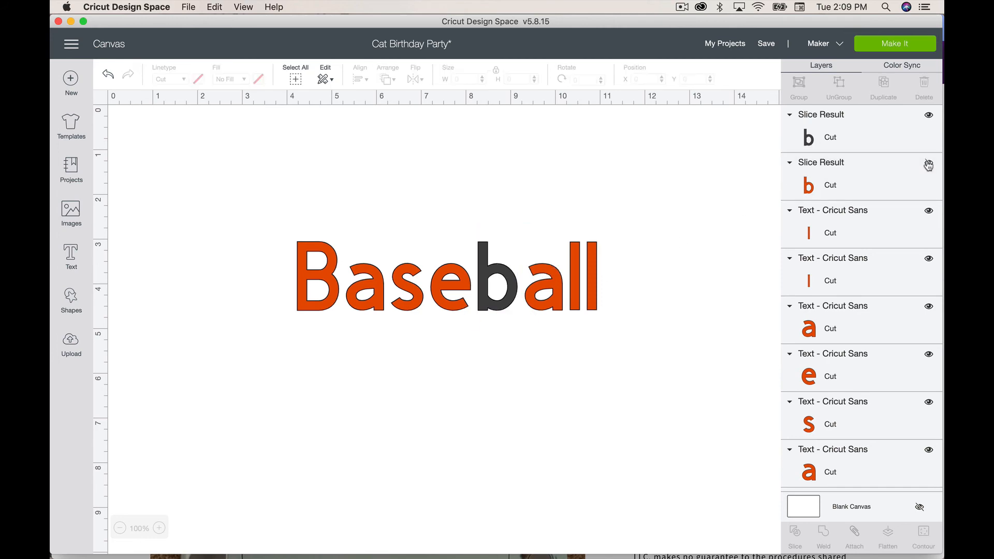
Hide the inner contour of the dark sliced letter b using Contour.
{"action": "left_click", "coordinate": [502, 296]}
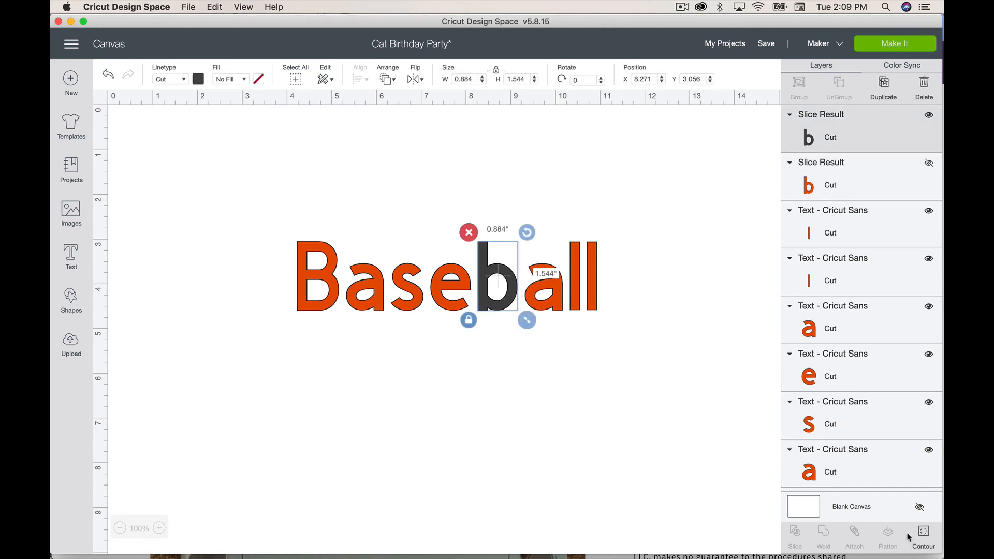
{"action": "left_click", "coordinate": [924, 532]}
{"action": "left_click", "coordinate": [709, 197]}
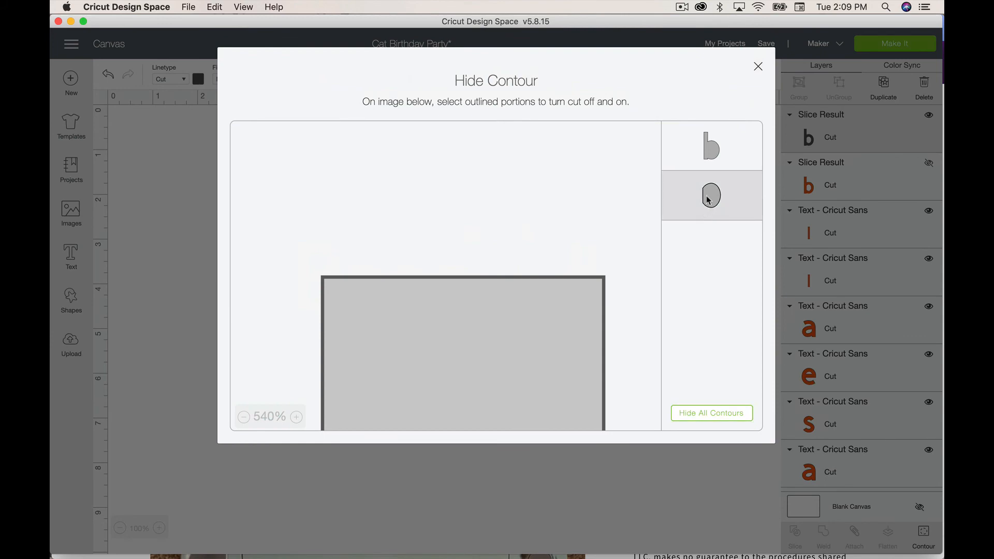
{"action": "left_click", "coordinate": [758, 66]}
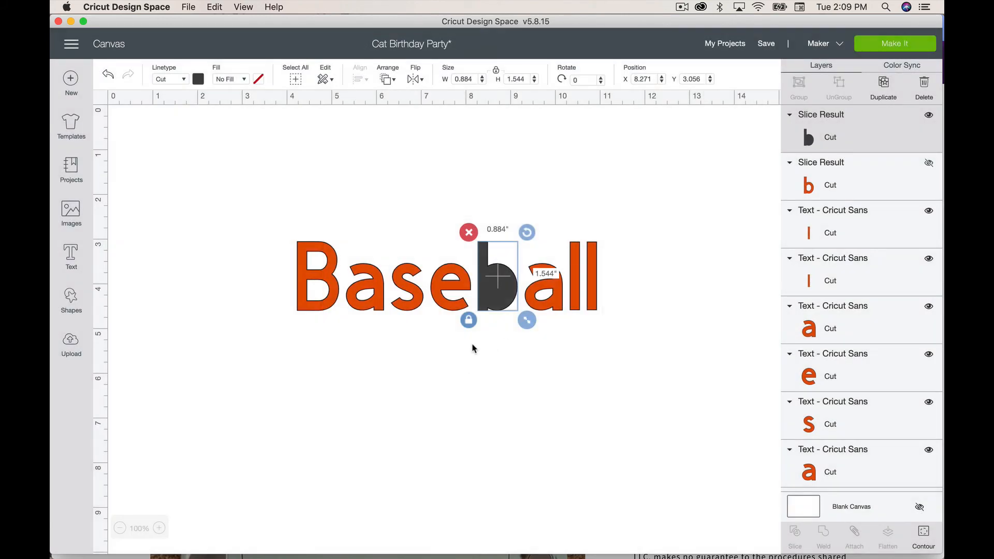
{"action": "left_click", "coordinate": [471, 345]}
Recolor the filled-in letter b dark orange to match the other Baseball letters.
{"action": "left_click", "coordinate": [509, 287]}
{"action": "left_click", "coordinate": [198, 80]}
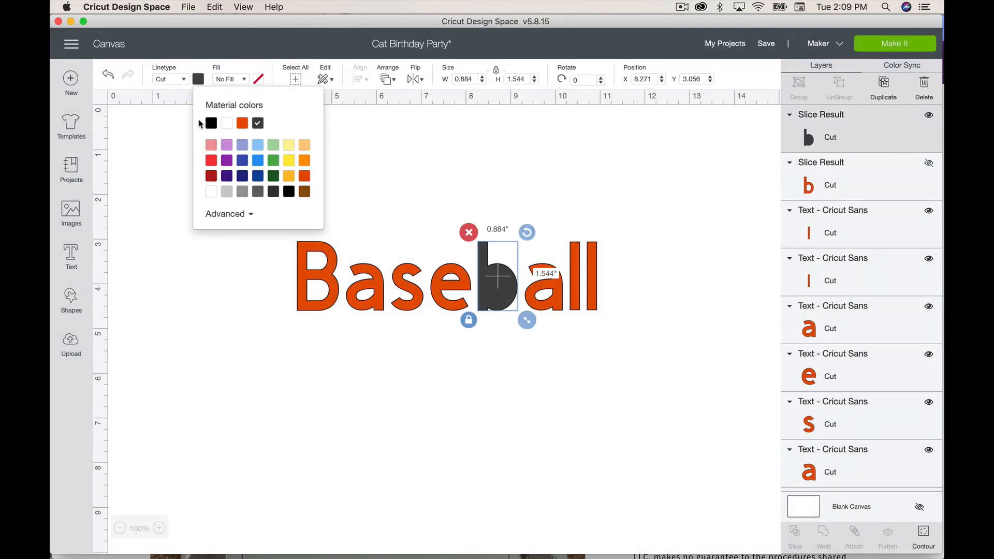
{"action": "left_click", "coordinate": [307, 177]}
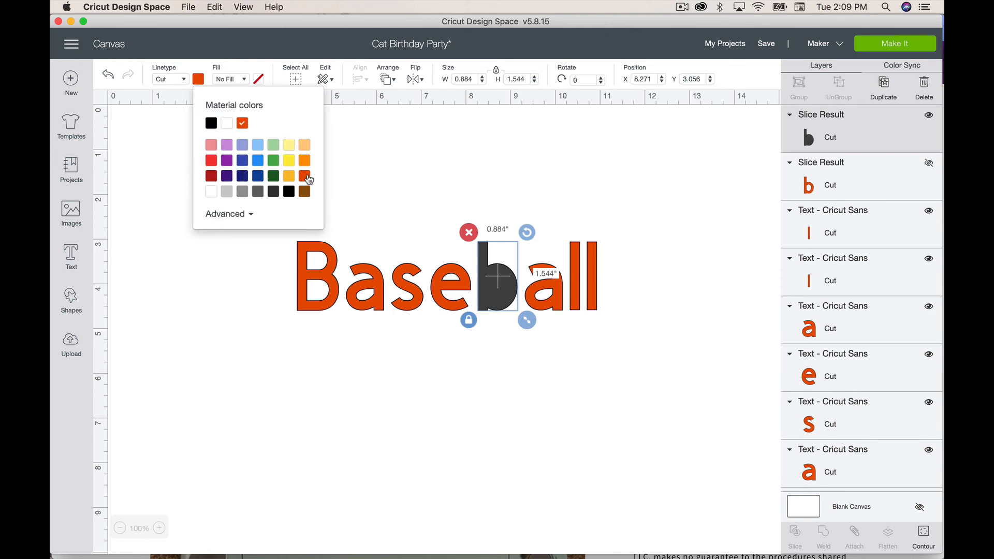
{"action": "left_click", "coordinate": [462, 418]}
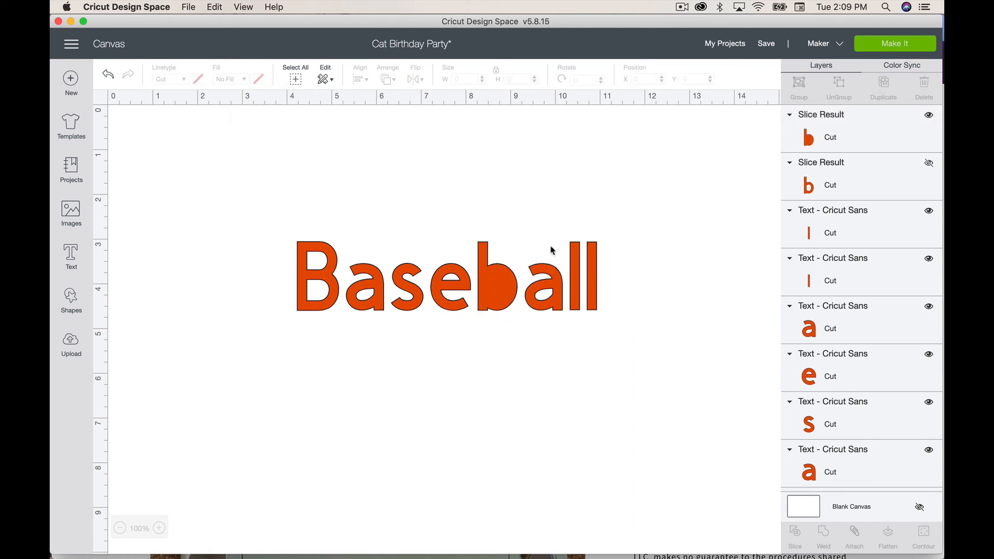
Try replacing the a after the filled-in b with the text "i", and clear that text again.
{"action": "left_click", "coordinate": [554, 291]}
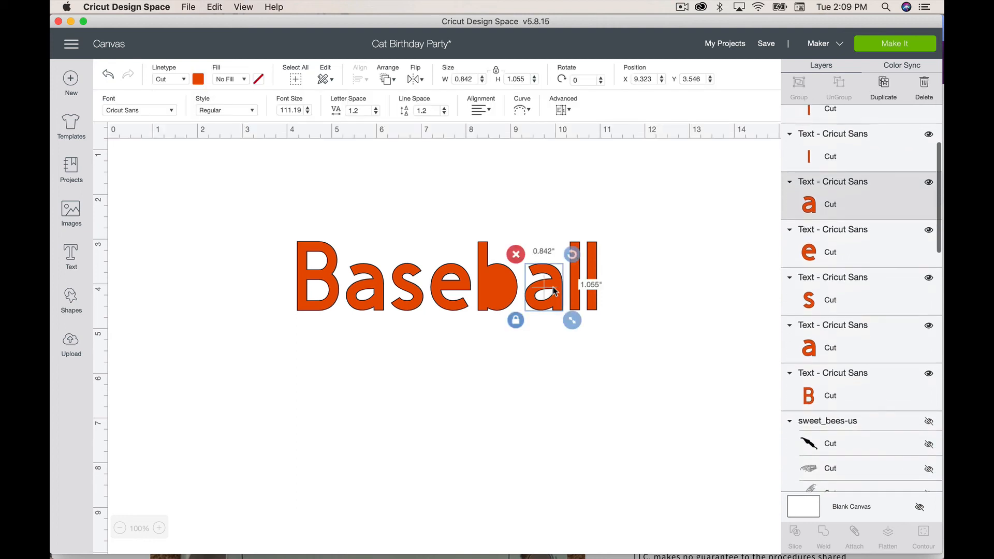
{"action": "double_click", "coordinate": [554, 291]}
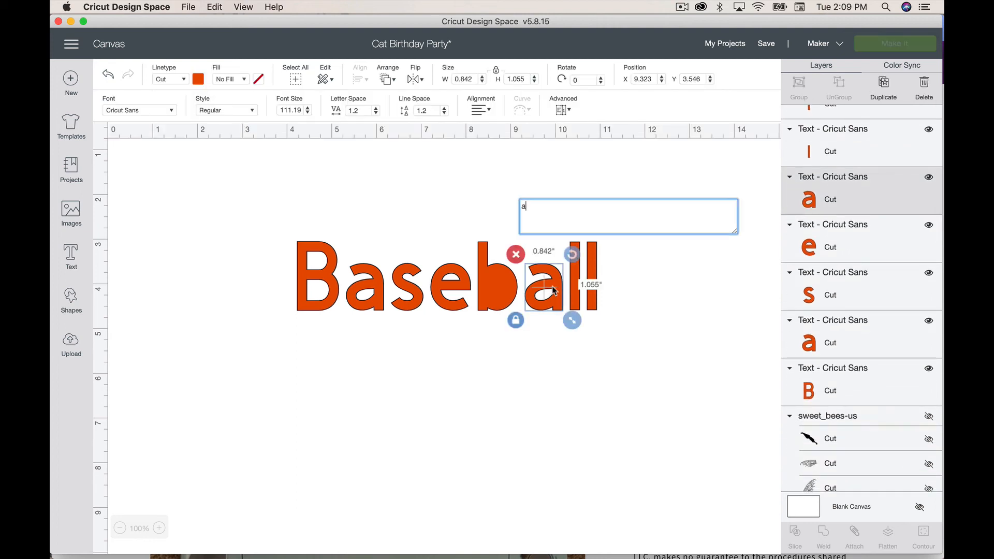
{"action": "key", "text": "BackSpace"}
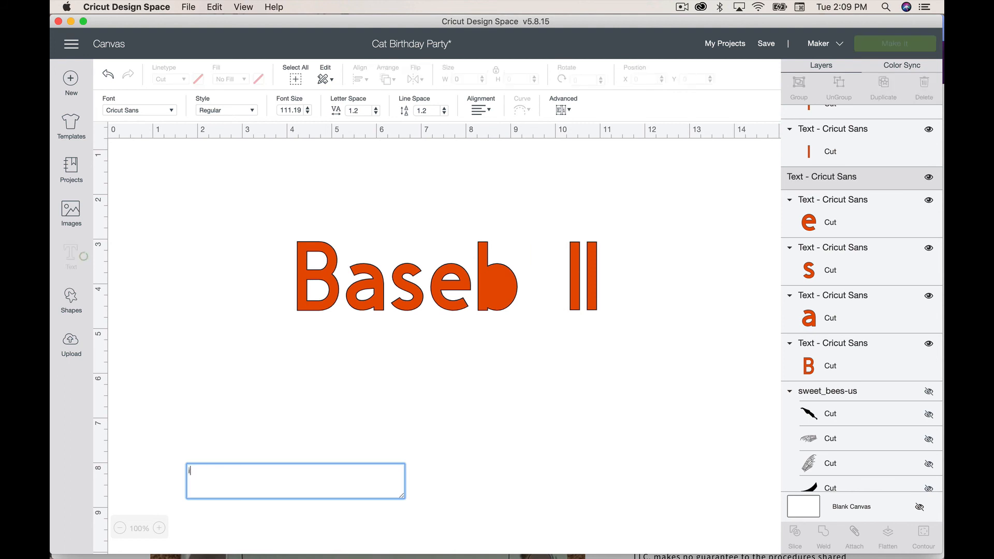
{"action": "type", "text": "i"}
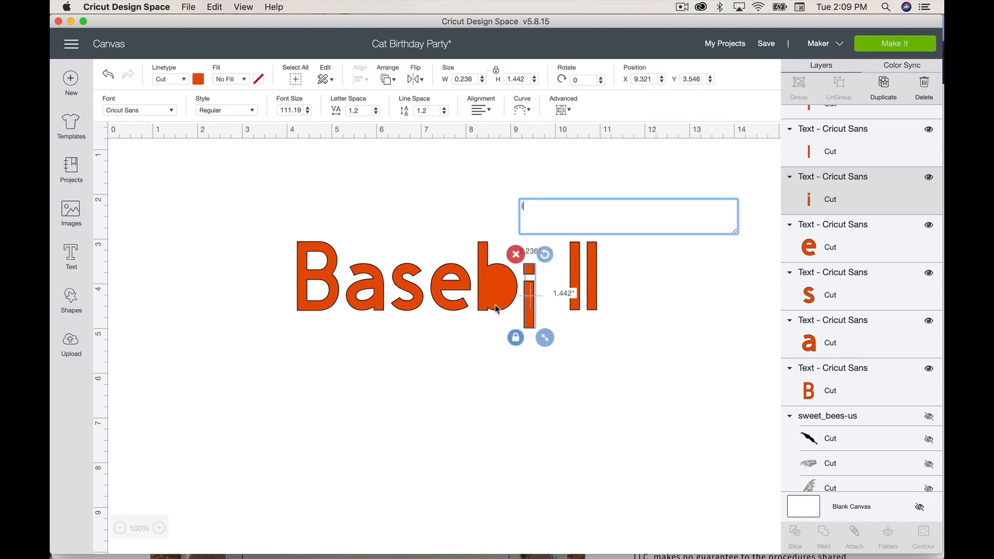
{"action": "key", "text": "BackSpace"}
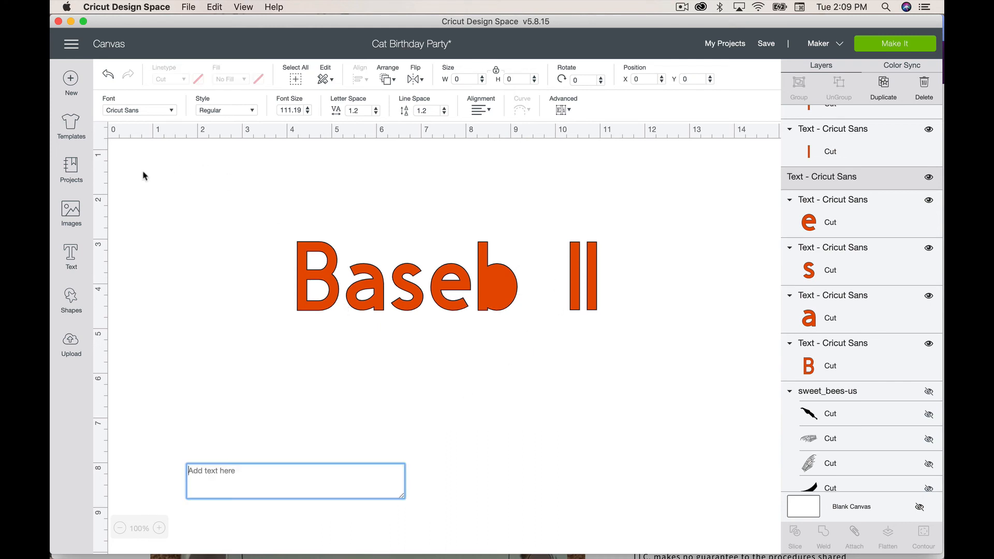
Delete all the visible Baseball letters and unhide the orange sliced b.
{"action": "left_click_drag", "start_coordinate": [141, 171], "coordinate": [675, 484]}
{"action": "key", "text": "Delete"}
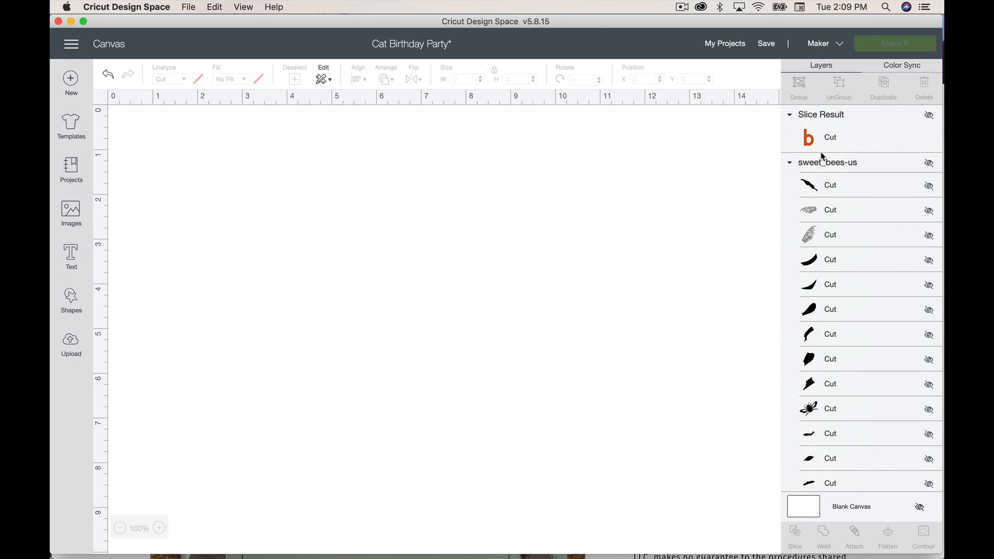
{"action": "left_click", "coordinate": [928, 114]}
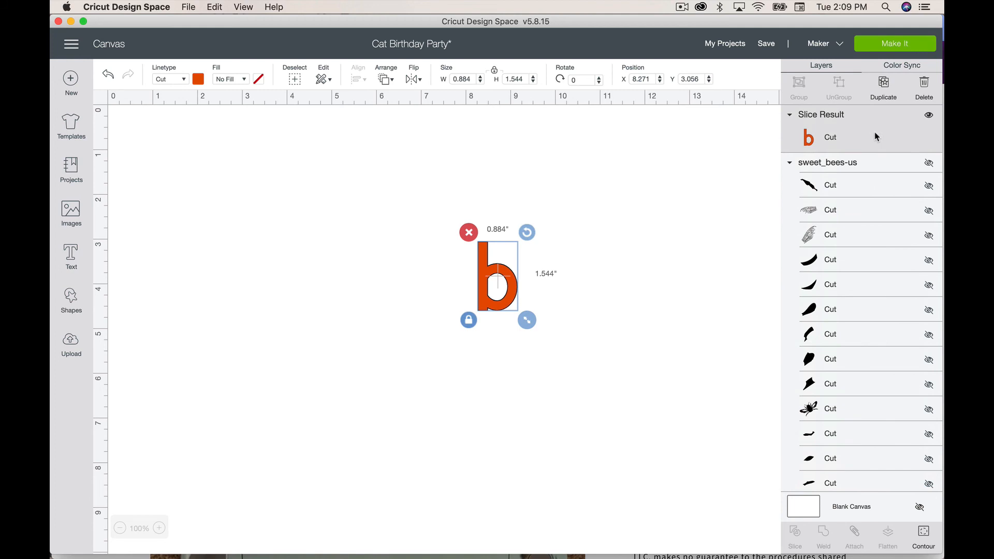
Delete the orange sliced b and unhide the sweet_bees-us design.
{"action": "key", "text": "Delete"}
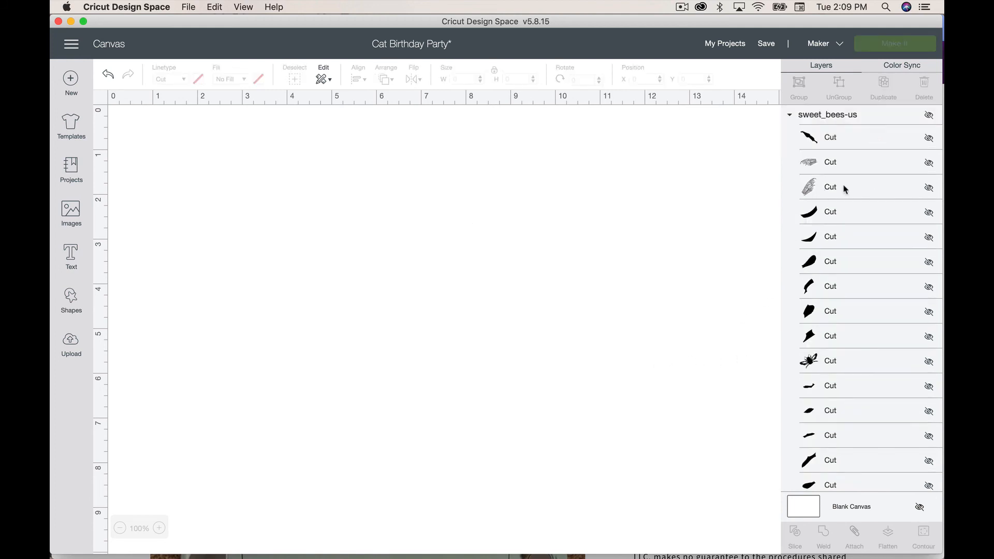
{"action": "left_click", "coordinate": [928, 114]}
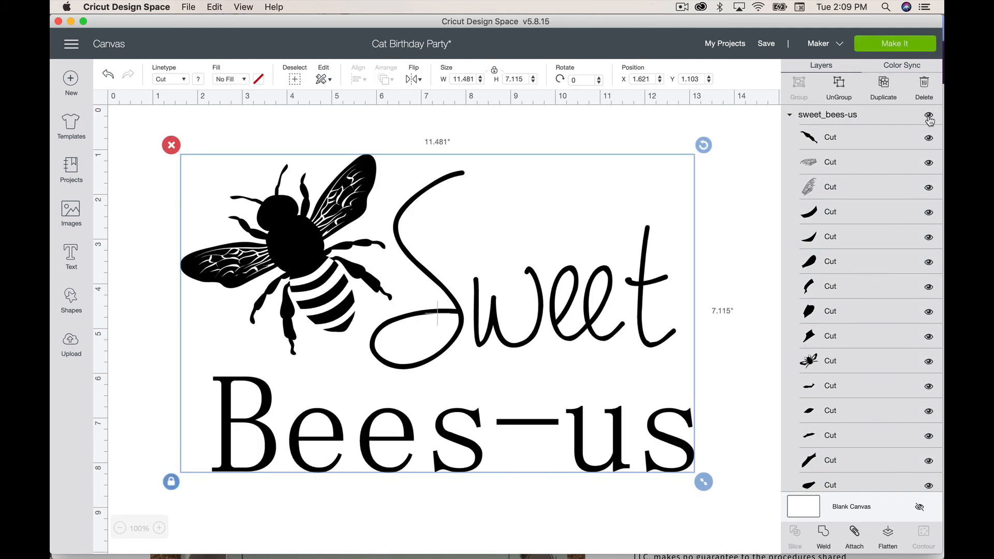
Reposition the sweet_bees-us design on the canvas and enlarge it to about 13.09 inches wide.
{"action": "left_click_drag", "start_coordinate": [624, 445], "coordinate": [580, 420]}
{"action": "left_click_drag", "start_coordinate": [702, 483], "coordinate": [731, 501]}
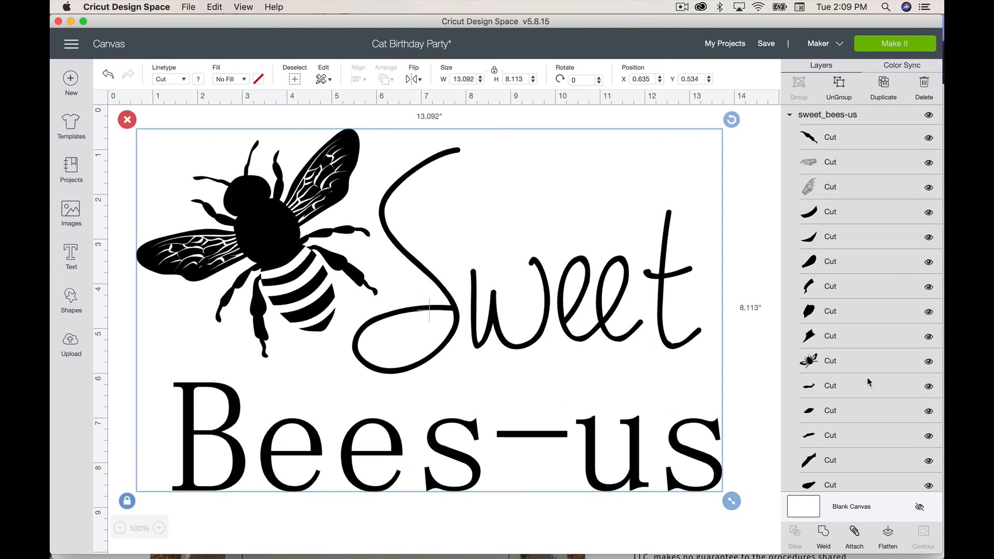
Delete the hyphen, u and final s layers from the Bees-us lettering so only Bees remains.
{"action": "scroll", "coordinate": [867, 378], "scroll_direction": "down", "scroll_amount": 10}
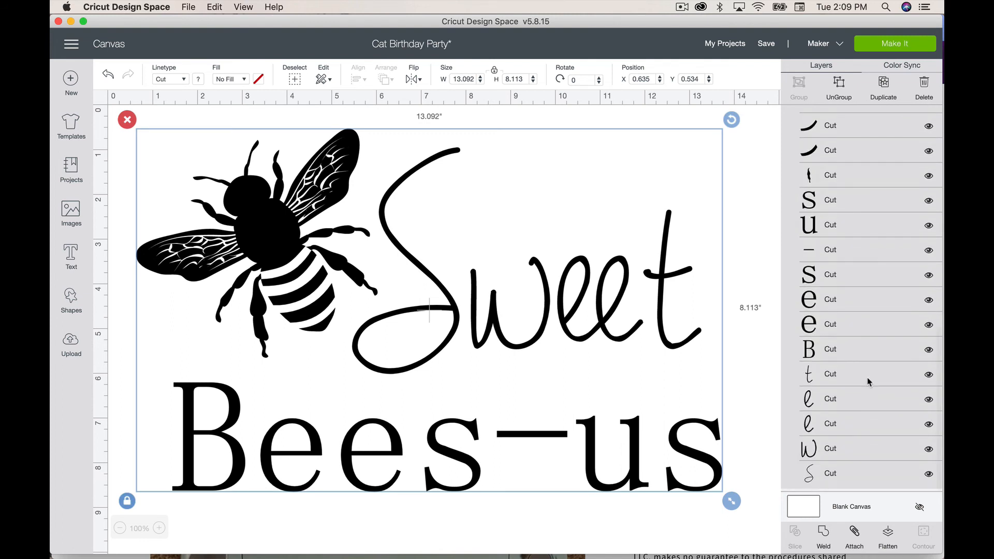
{"action": "left_click", "coordinate": [811, 472]}
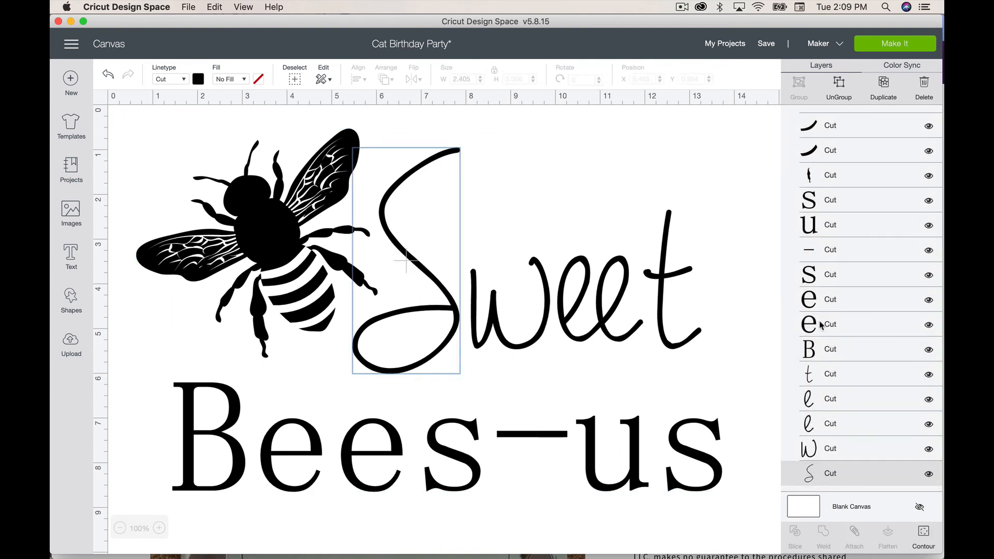
{"action": "left_click", "coordinate": [817, 352]}
{"action": "scroll", "coordinate": [828, 311], "scroll_direction": "up", "scroll_amount": 4}
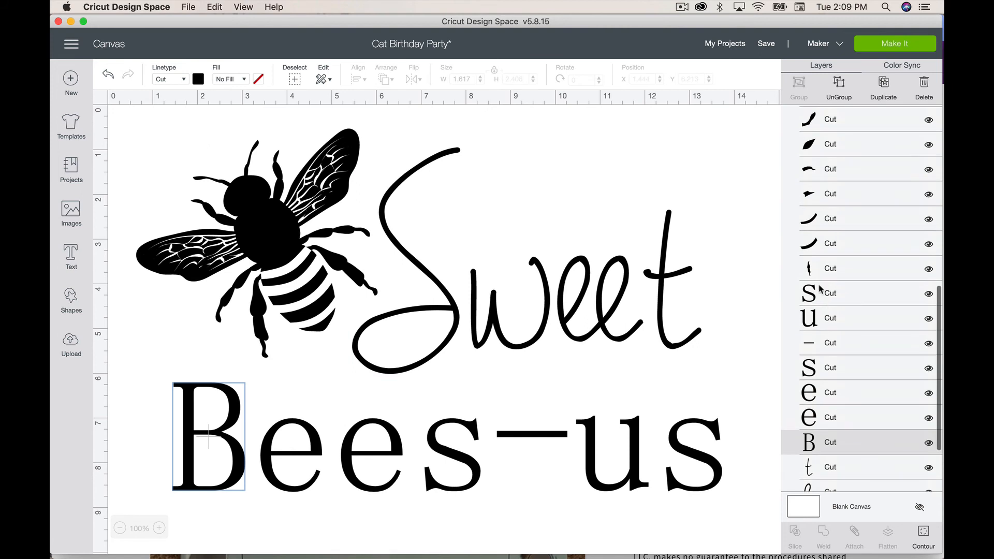
{"action": "left_click", "coordinate": [820, 291]}
{"action": "left_click", "coordinate": [819, 326], "text": "shift"}
{"action": "left_click", "coordinate": [818, 348], "text": "shift"}
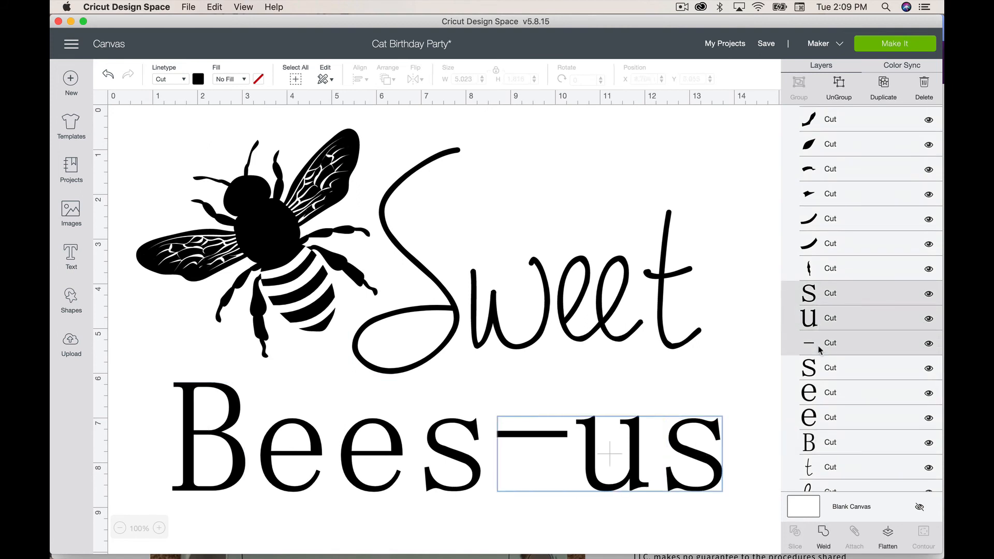
{"action": "left_click", "coordinate": [924, 90]}
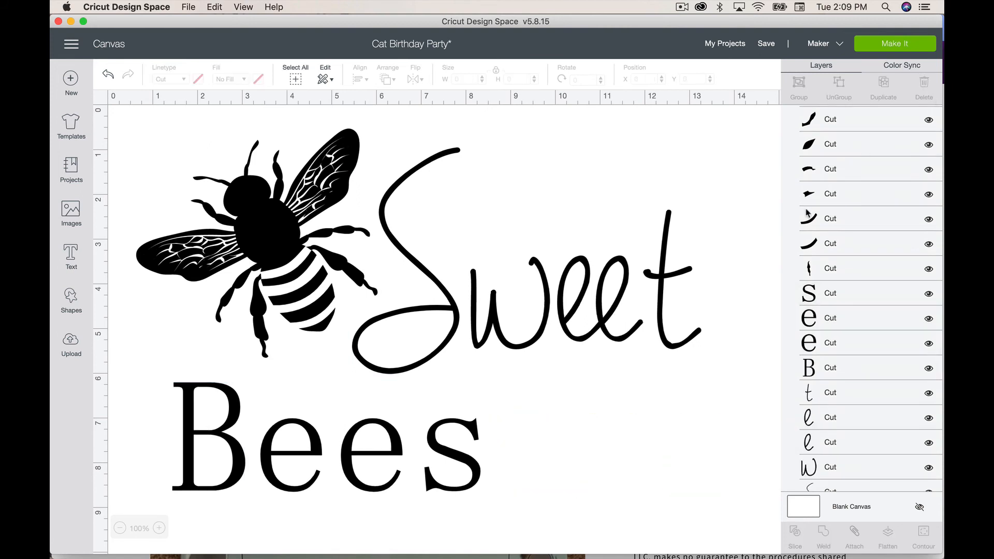
Ungroup the sweet_bees-us design and move the word Bees to the right beneath Sweet.
{"action": "left_click", "coordinate": [446, 452]}
{"action": "left_click", "coordinate": [491, 473]}
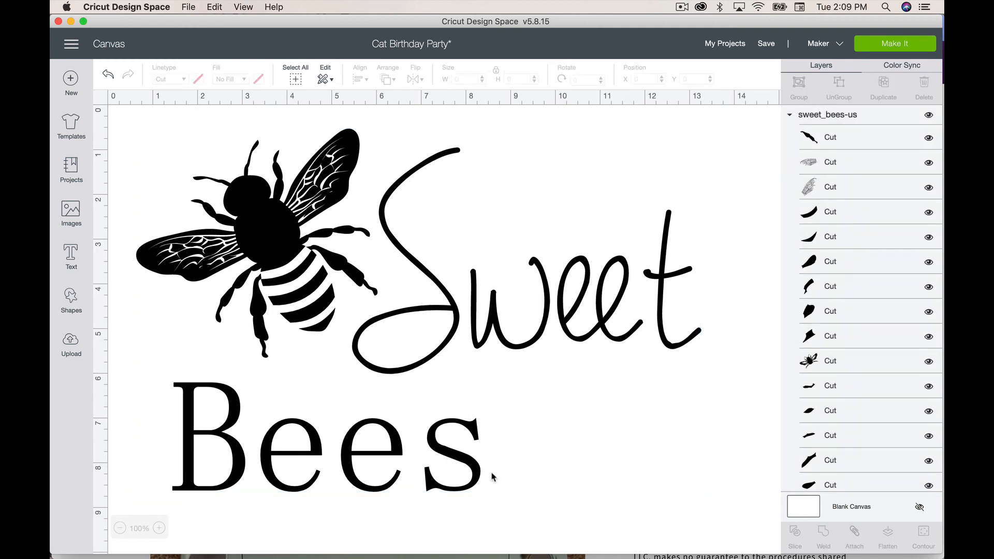
{"action": "left_click_drag", "start_coordinate": [505, 499], "coordinate": [388, 486]}
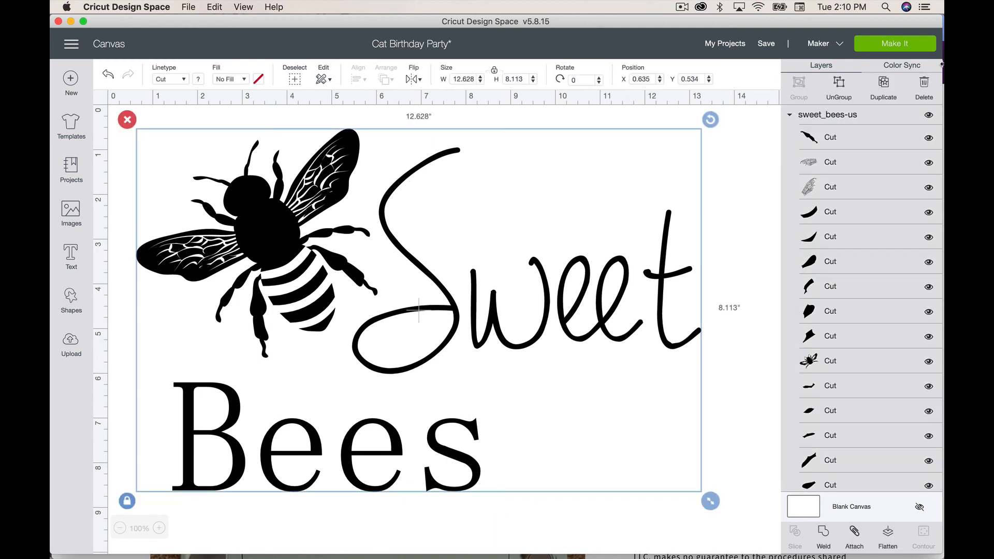
{"action": "left_click", "coordinate": [838, 88]}
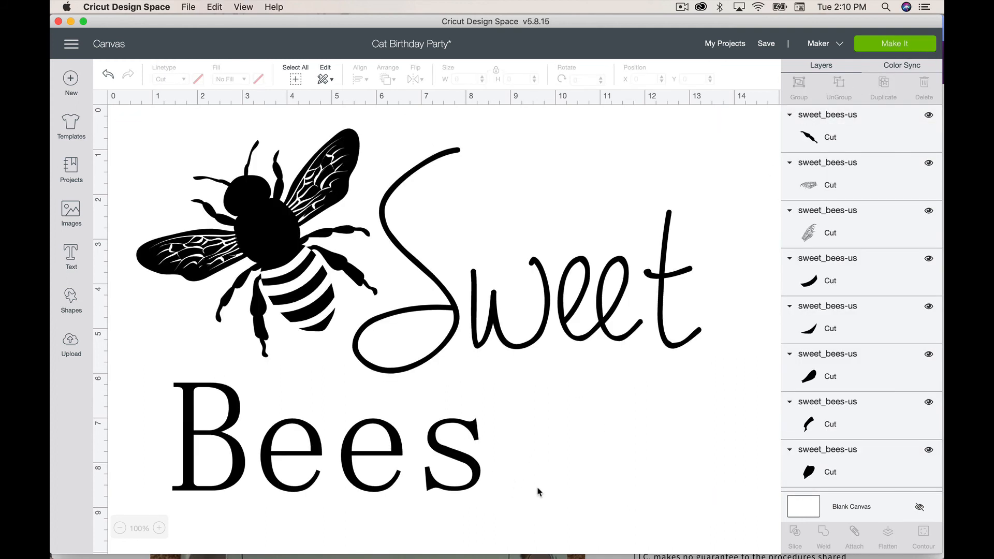
{"action": "left_click_drag", "start_coordinate": [537, 492], "coordinate": [308, 430]}
Select every layer that makes up the bee, excluding the lettering, and weld them into one image.
{"action": "left_click", "coordinate": [263, 283]}
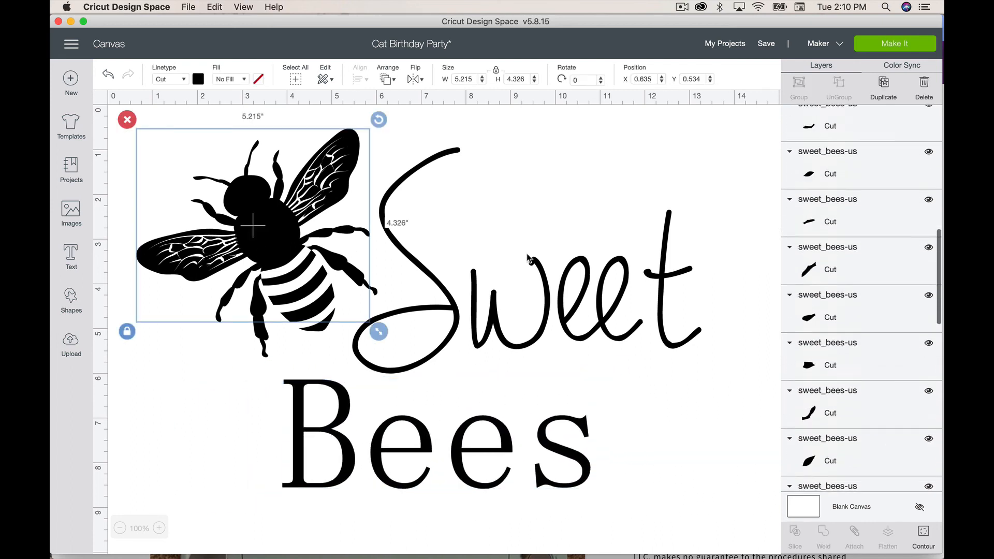
{"action": "scroll", "coordinate": [832, 165], "scroll_direction": "up", "scroll_amount": 5}
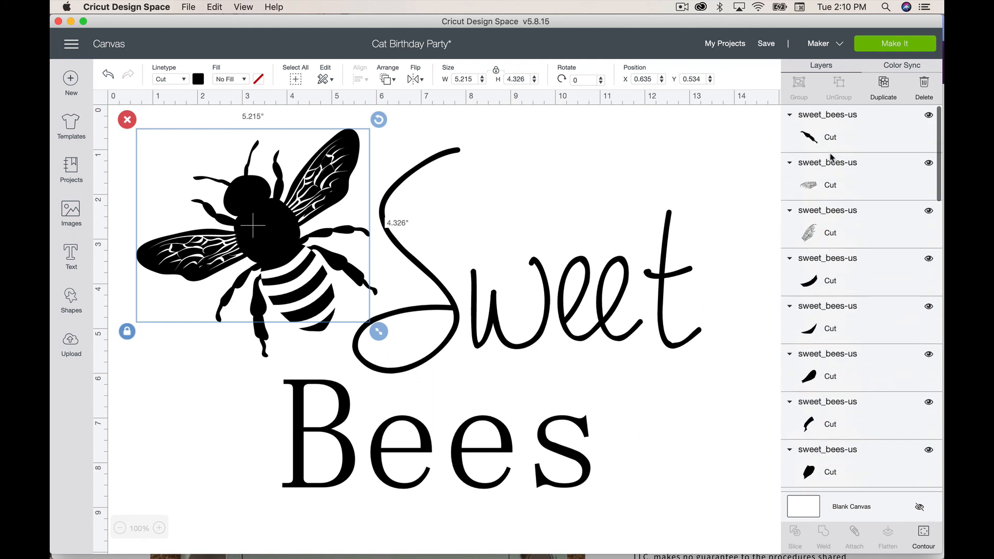
{"action": "left_click", "coordinate": [830, 149]}
{"action": "left_click", "coordinate": [830, 182], "text": "shift"}
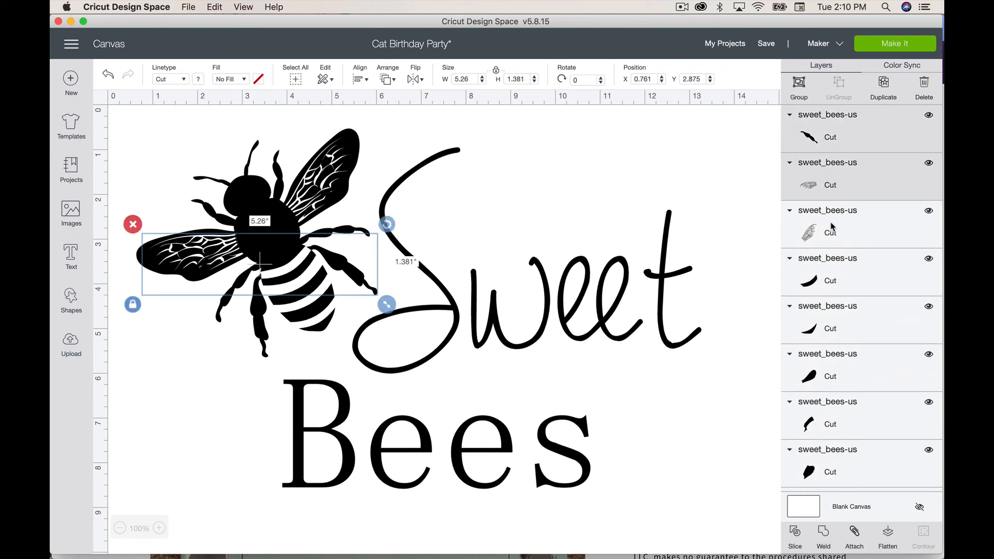
{"action": "left_click", "coordinate": [829, 229], "text": "shift"}
{"action": "left_click", "coordinate": [829, 277], "text": "shift"}
{"action": "left_click", "coordinate": [828, 318], "text": "shift"}
{"action": "left_click", "coordinate": [824, 381], "text": "shift"}
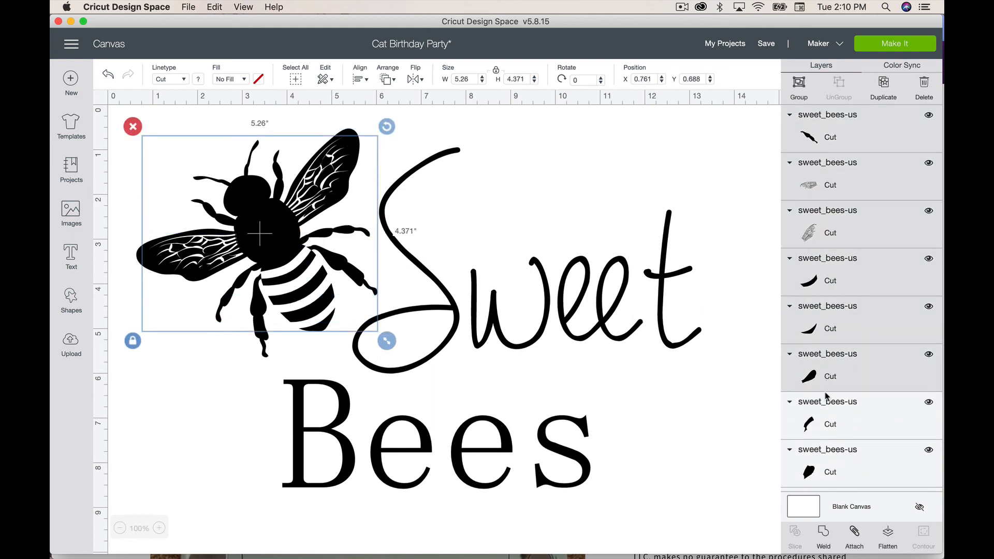
{"action": "left_click", "coordinate": [821, 431], "text": "shift"}
{"action": "left_click", "coordinate": [823, 473], "text": "shift"}
{"action": "scroll", "coordinate": [822, 473], "scroll_direction": "down", "scroll_amount": 4}
{"action": "left_click", "coordinate": [823, 304], "text": "shift"}
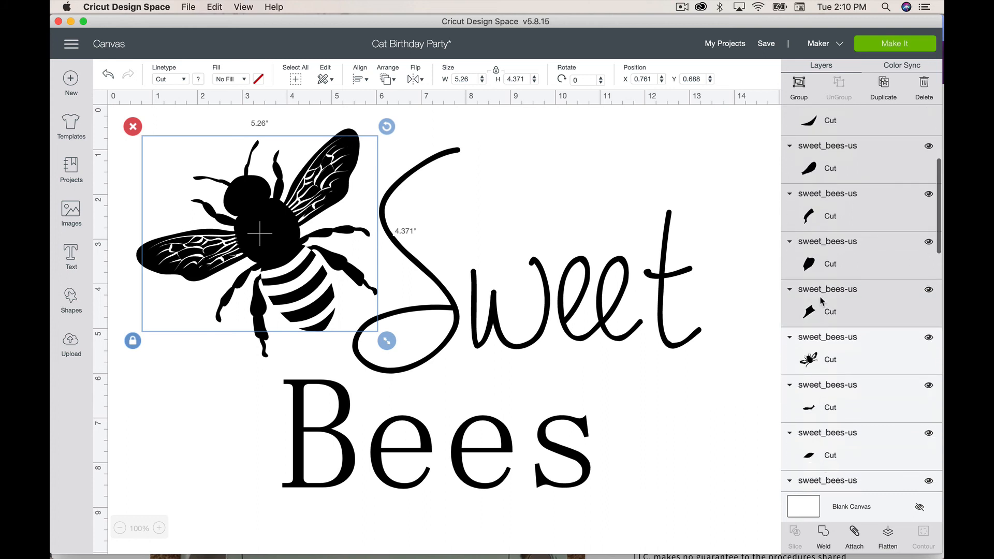
{"action": "left_click", "coordinate": [821, 361], "text": "shift"}
{"action": "left_click", "coordinate": [822, 408], "text": "shift"}
{"action": "left_click", "coordinate": [823, 449], "text": "shift"}
{"action": "scroll", "coordinate": [823, 449], "scroll_direction": "down", "scroll_amount": 3}
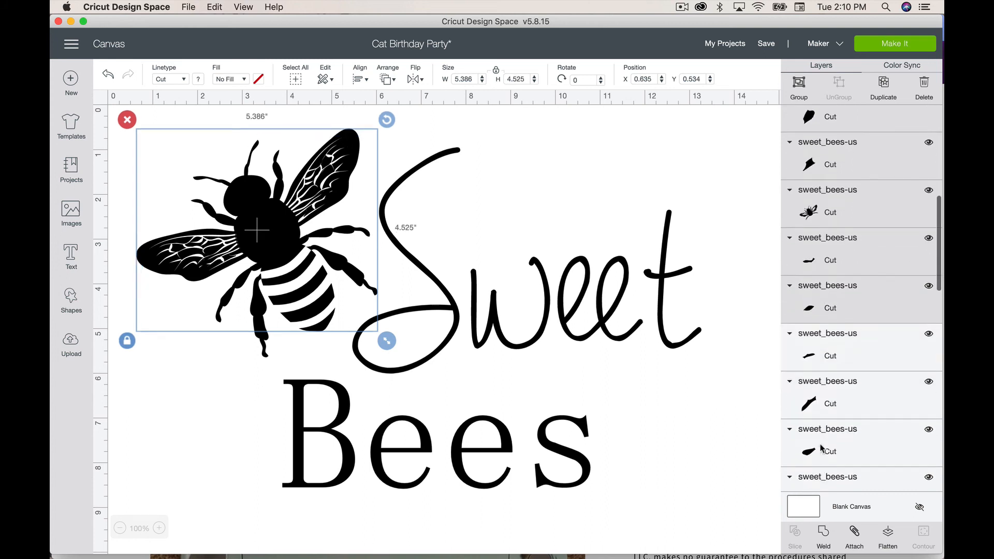
{"action": "left_click", "coordinate": [825, 350], "text": "shift"}
{"action": "left_click", "coordinate": [825, 393], "text": "shift"}
{"action": "left_click", "coordinate": [825, 432], "text": "shift"}
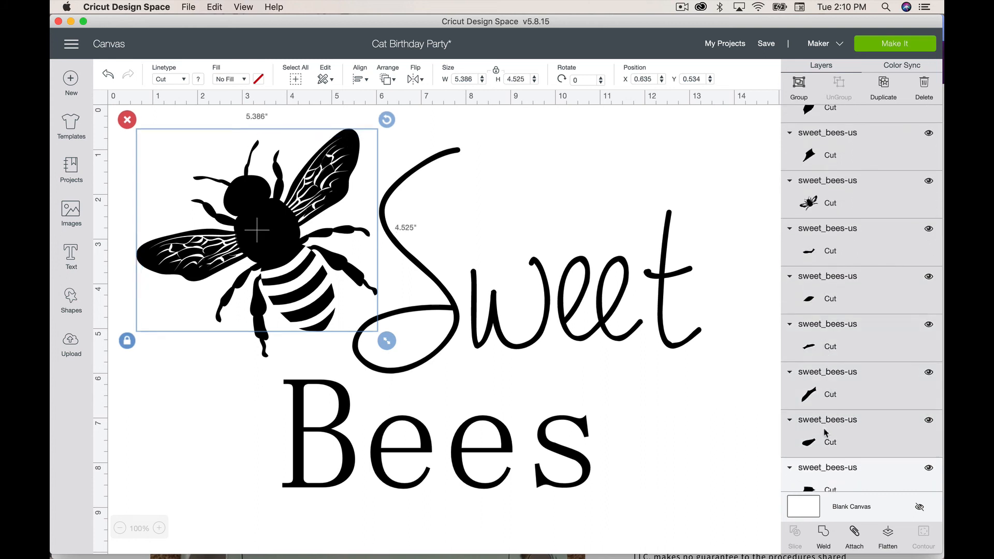
{"action": "scroll", "coordinate": [825, 432], "scroll_direction": "down", "scroll_amount": 4}
{"action": "left_click", "coordinate": [828, 289], "text": "shift"}
{"action": "left_click", "coordinate": [829, 340], "text": "shift"}
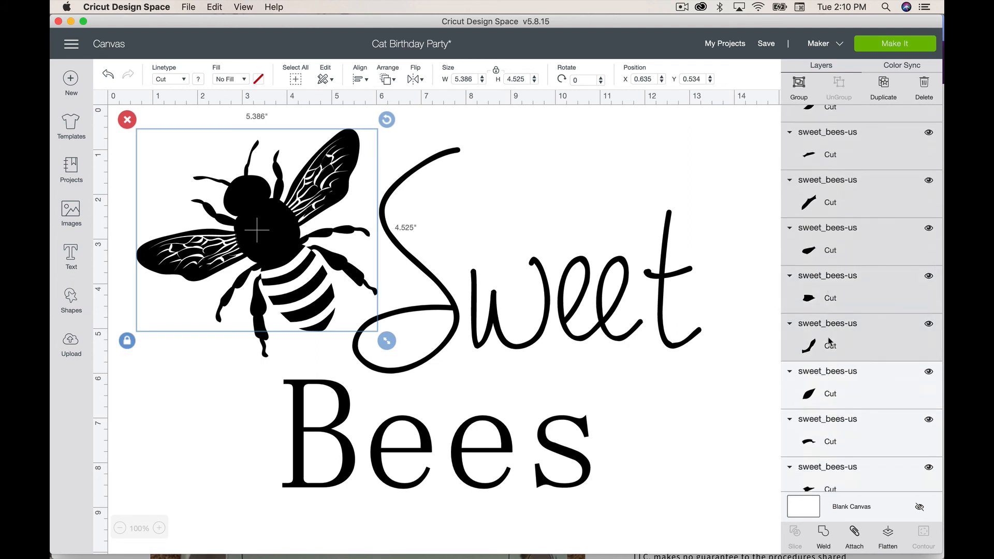
{"action": "left_click", "coordinate": [829, 395], "text": "shift"}
{"action": "left_click", "coordinate": [827, 441], "text": "shift"}
{"action": "left_click", "coordinate": [825, 485], "text": "shift"}
{"action": "scroll", "coordinate": [825, 485], "scroll_direction": "down", "scroll_amount": 4}
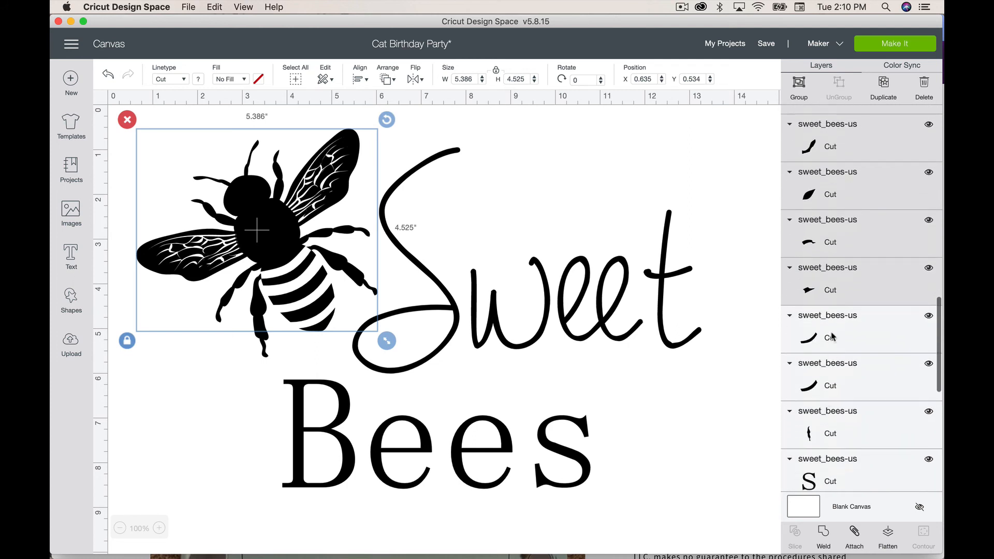
{"action": "left_click", "coordinate": [830, 336], "text": "shift"}
{"action": "left_click", "coordinate": [829, 376], "text": "shift"}
{"action": "left_click", "coordinate": [834, 432], "text": "shift"}
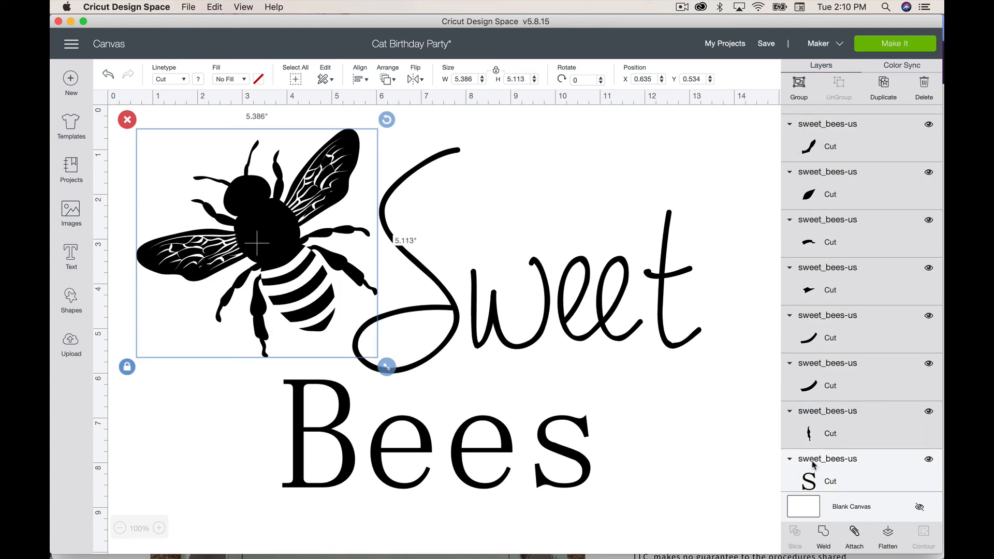
{"action": "left_click", "coordinate": [824, 533]}
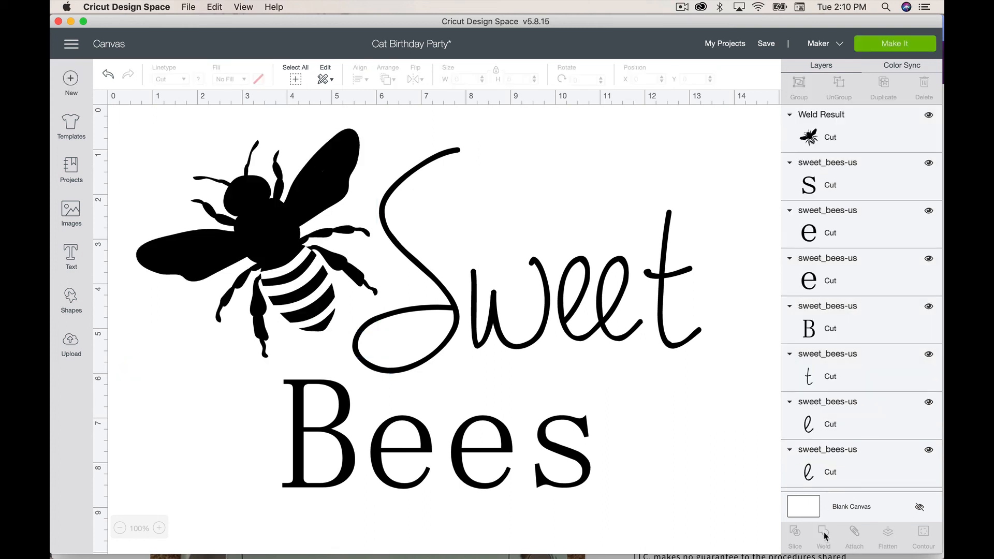
Try hiding the two rear legs of the welded bee with Contour.
{"action": "left_click", "coordinate": [280, 243]}
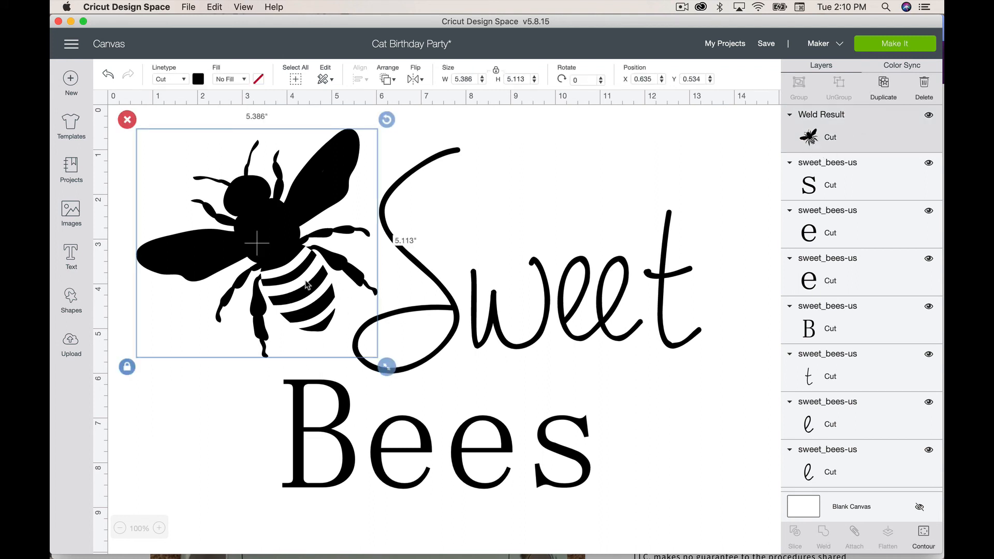
{"action": "left_click", "coordinate": [924, 539]}
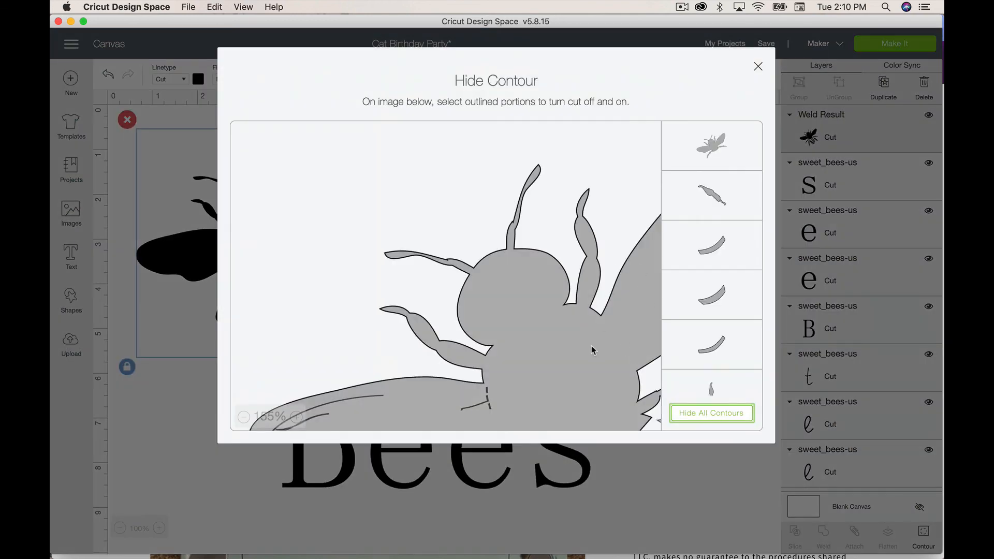
{"action": "scroll", "coordinate": [593, 350], "scroll_direction": "down", "scroll_amount": 5}
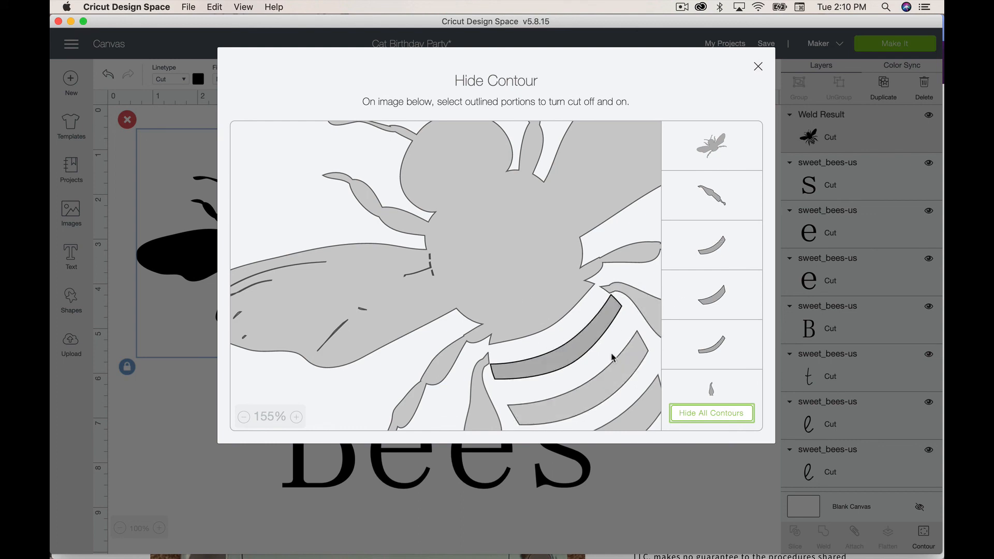
{"action": "scroll", "coordinate": [612, 357], "scroll_direction": "down", "scroll_amount": 5}
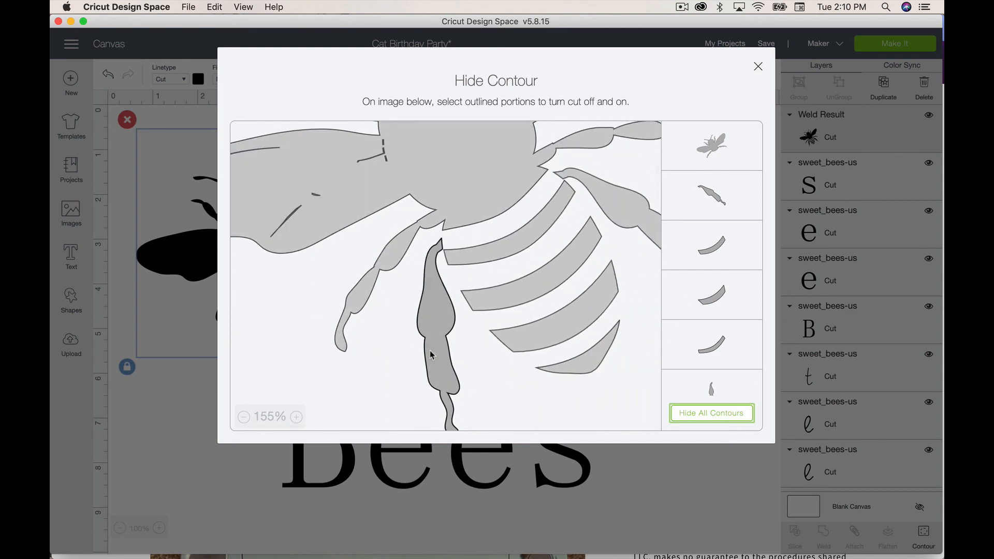
{"action": "scroll", "coordinate": [712, 326], "scroll_direction": "down", "scroll_amount": 6}
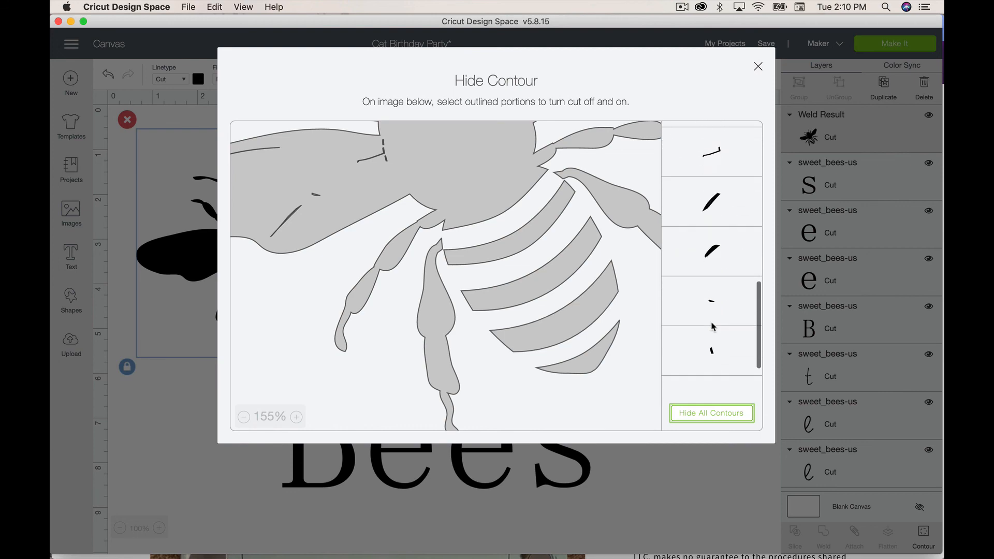
{"action": "left_click", "coordinate": [436, 367]}
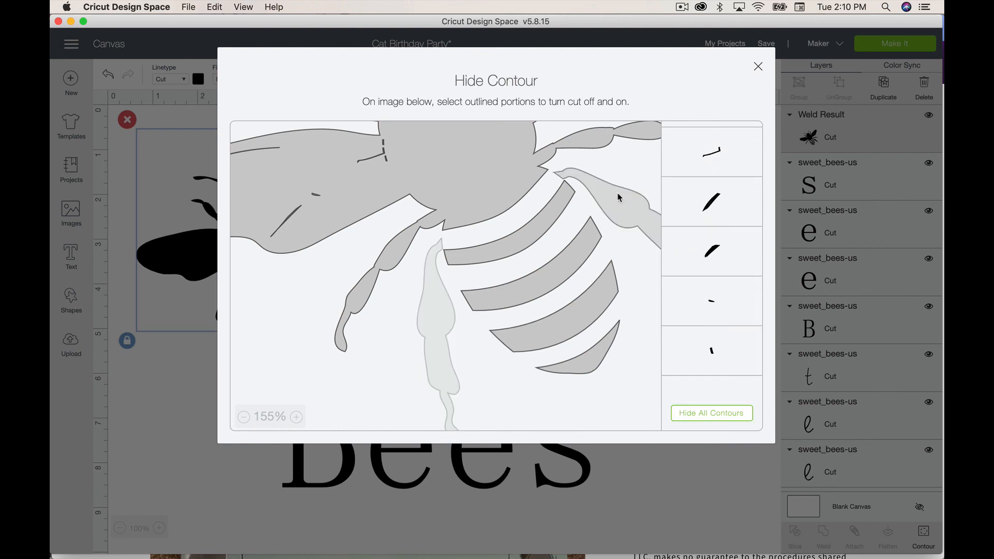
{"action": "left_click", "coordinate": [758, 65]}
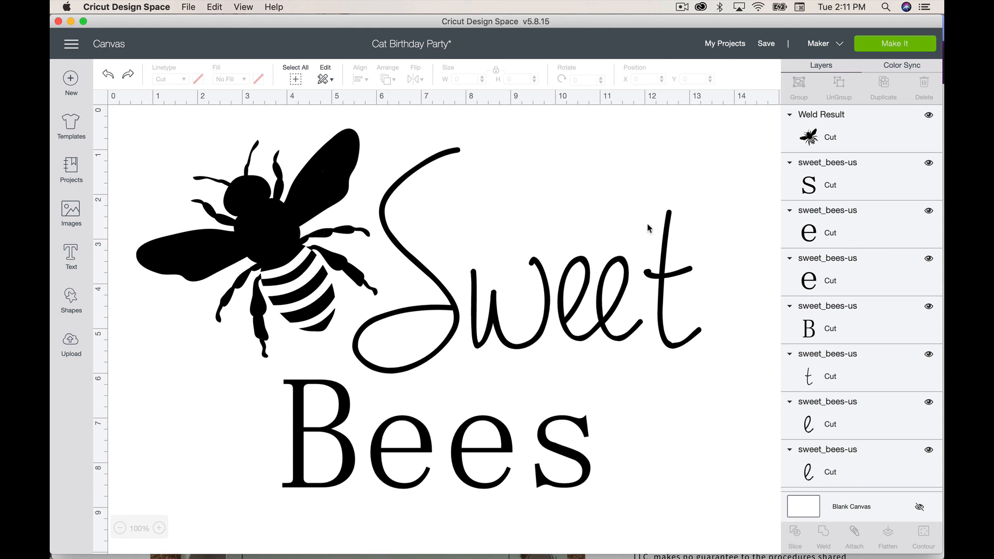
Open the welded bee in Contour and hide the main piece formed by its head, body and wings.
{"action": "left_click", "coordinate": [294, 240]}
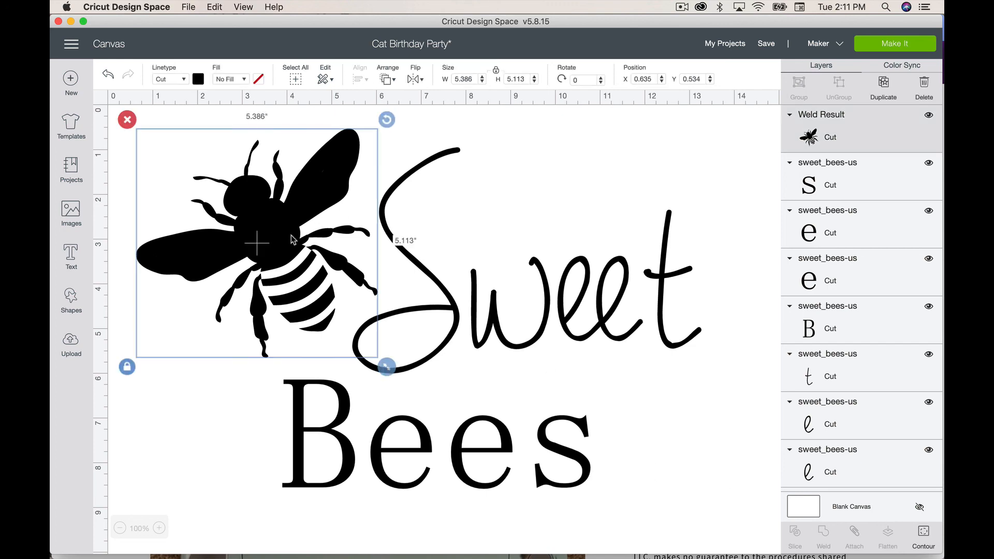
{"action": "left_click", "coordinate": [919, 535]}
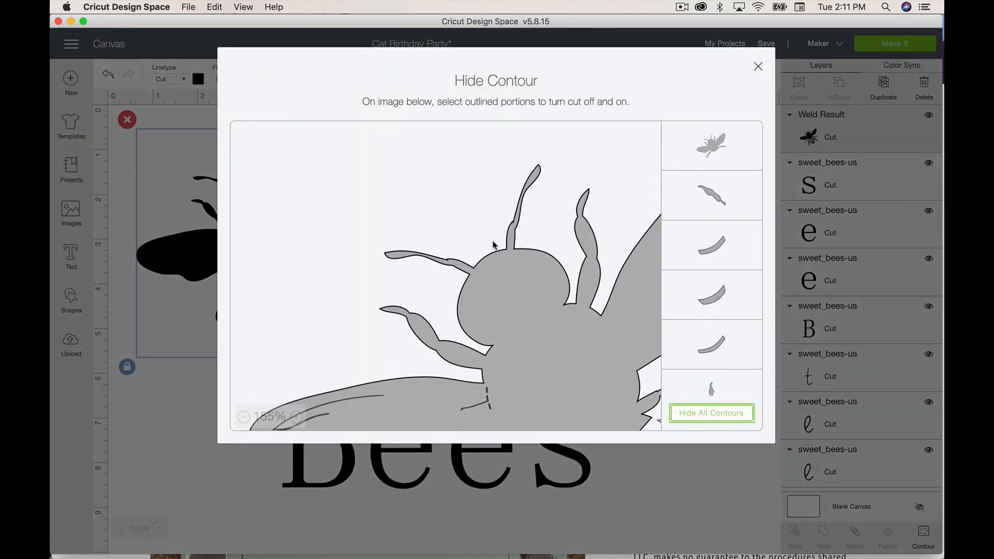
{"action": "left_click", "coordinate": [541, 245]}
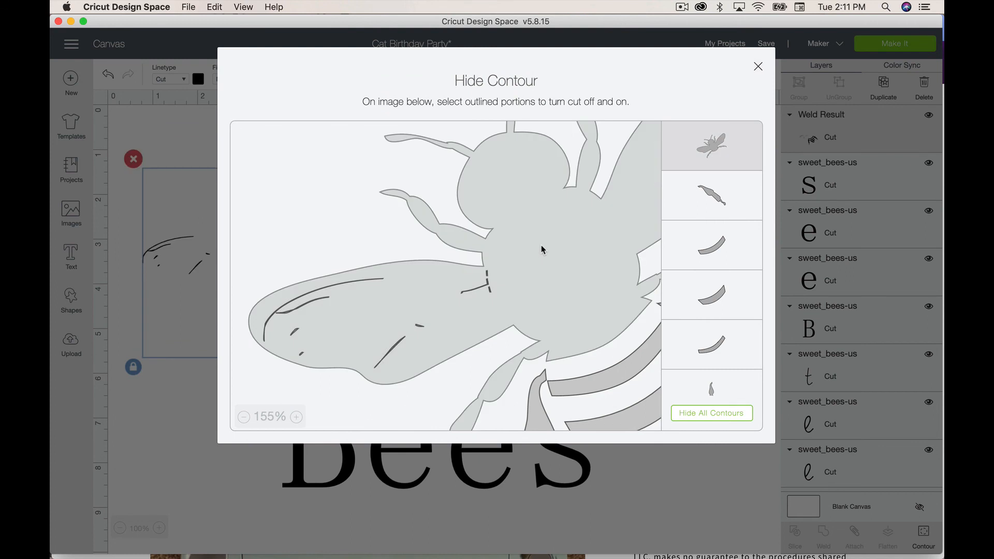
Hide the two long curved lines and the long diagonal line inside the bee's lower wing.
{"action": "left_click", "coordinate": [299, 304]}
{"action": "left_click", "coordinate": [297, 302]}
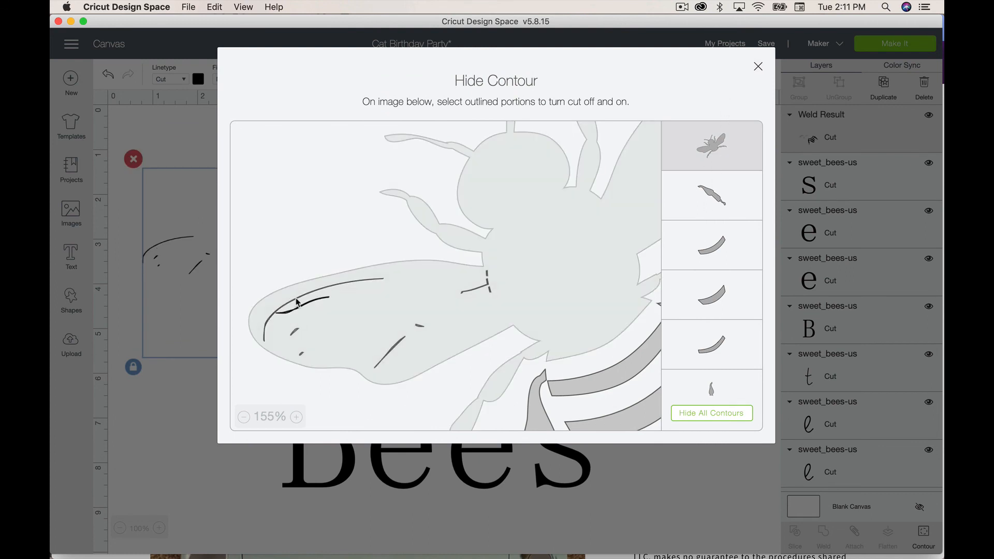
{"action": "left_click", "coordinate": [297, 303]}
{"action": "scroll", "coordinate": [705, 287], "scroll_direction": "down", "scroll_amount": 5}
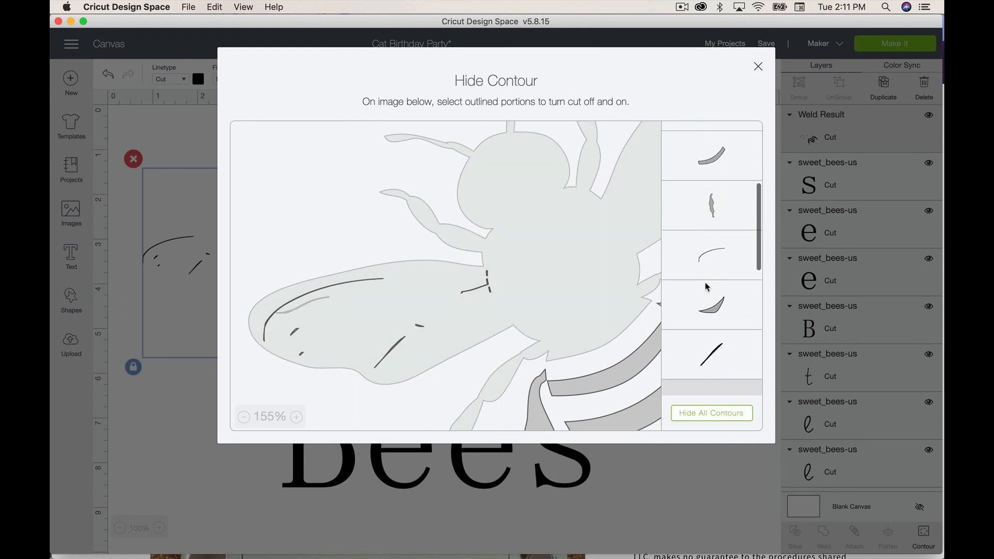
{"action": "left_click", "coordinate": [711, 203]}
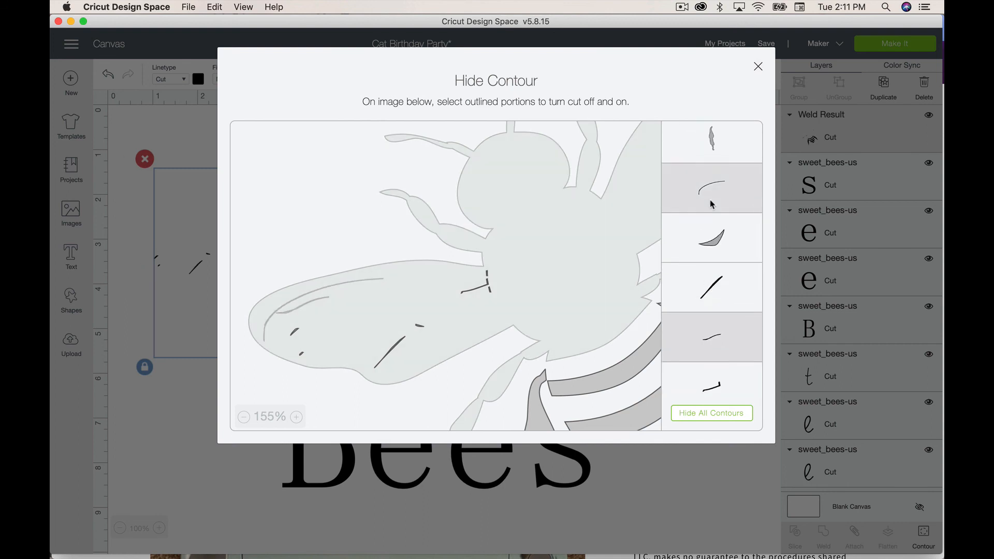
{"action": "left_click", "coordinate": [712, 303]}
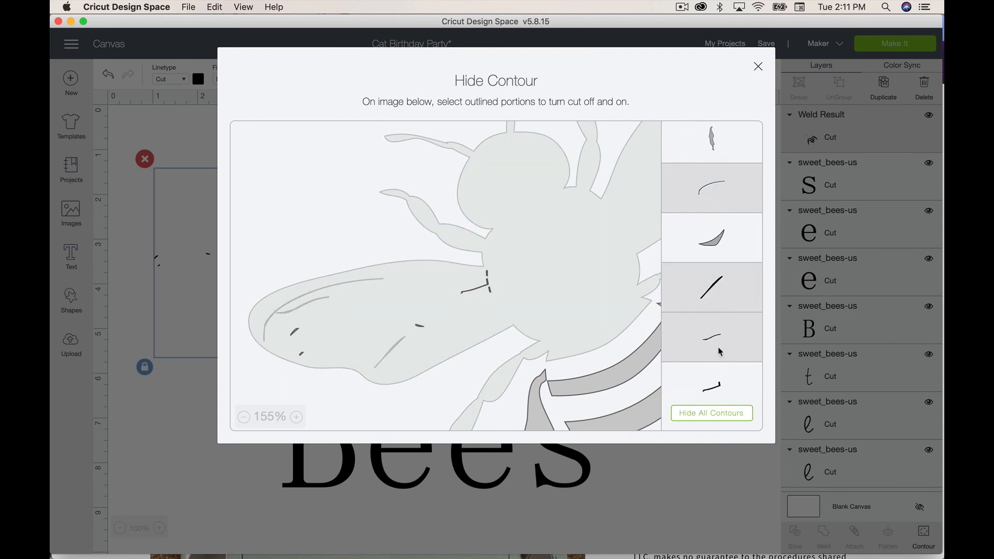
Hide all remaining small wing marks and joint lines, keeping only the striped abdomen and two rear legs, and close Contour.
{"action": "scroll", "coordinate": [719, 352], "scroll_direction": "down", "scroll_amount": 5}
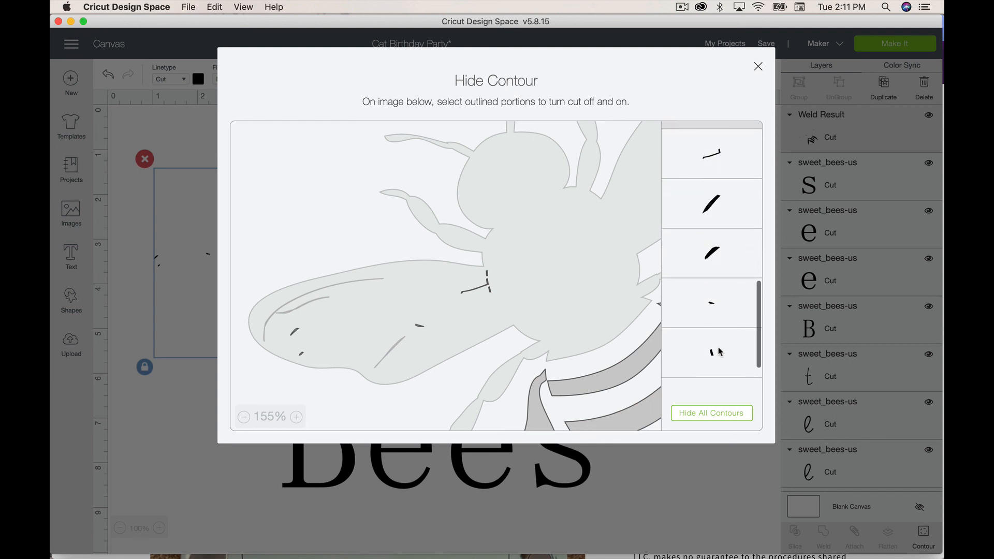
{"action": "scroll", "coordinate": [720, 352], "scroll_direction": "down", "scroll_amount": 3}
{"action": "left_click", "coordinate": [709, 234]}
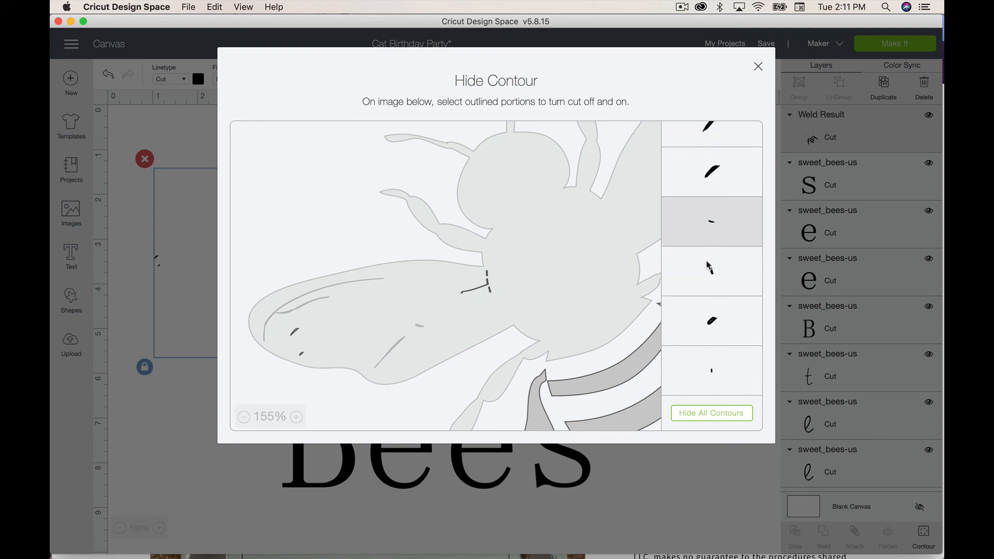
{"action": "left_click", "coordinate": [708, 265]}
{"action": "left_click", "coordinate": [713, 317]}
{"action": "left_click", "coordinate": [717, 383]}
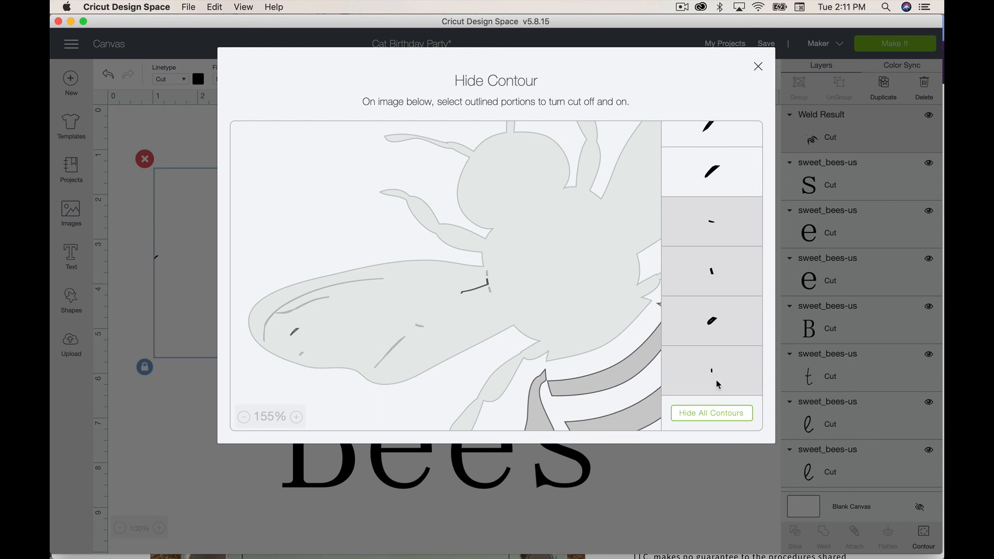
{"action": "scroll", "coordinate": [719, 333], "scroll_direction": "up", "scroll_amount": 5}
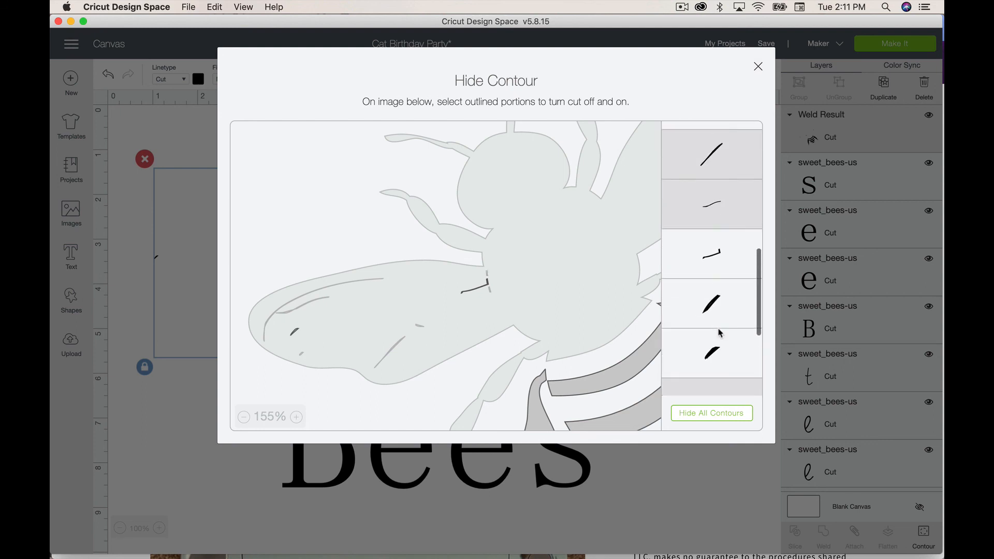
{"action": "left_click", "coordinate": [713, 259]}
{"action": "left_click", "coordinate": [717, 314]}
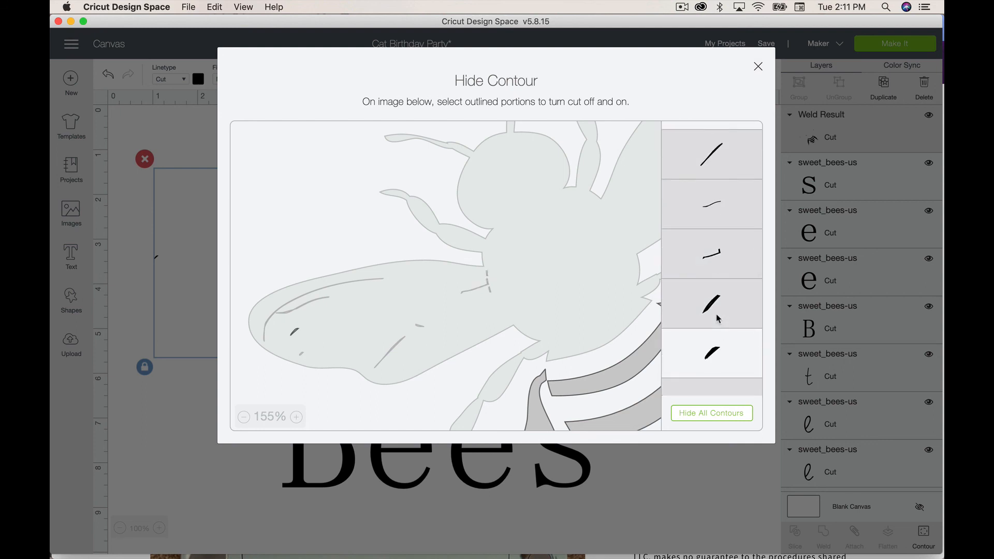
{"action": "left_click", "coordinate": [714, 354]}
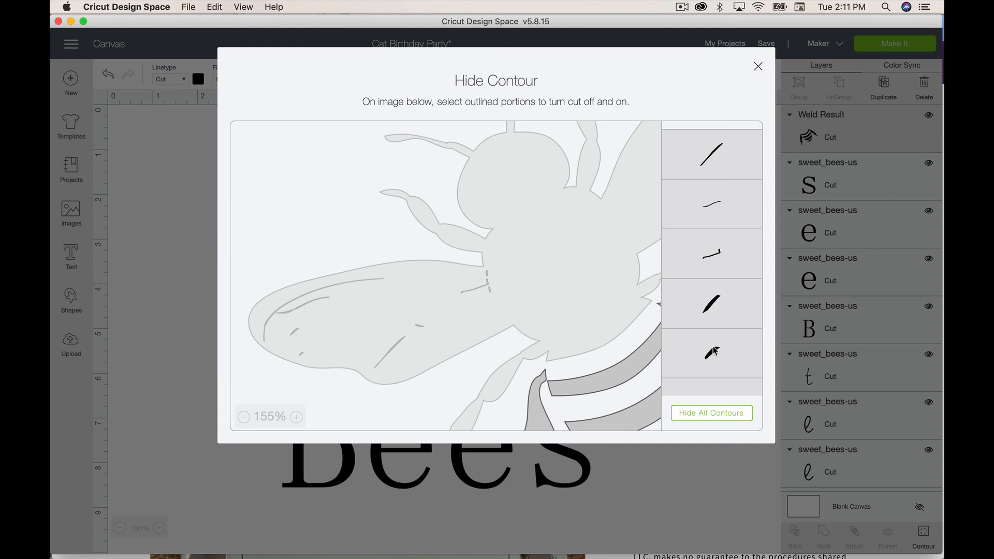
{"action": "scroll", "coordinate": [726, 270], "scroll_direction": "up", "scroll_amount": 10}
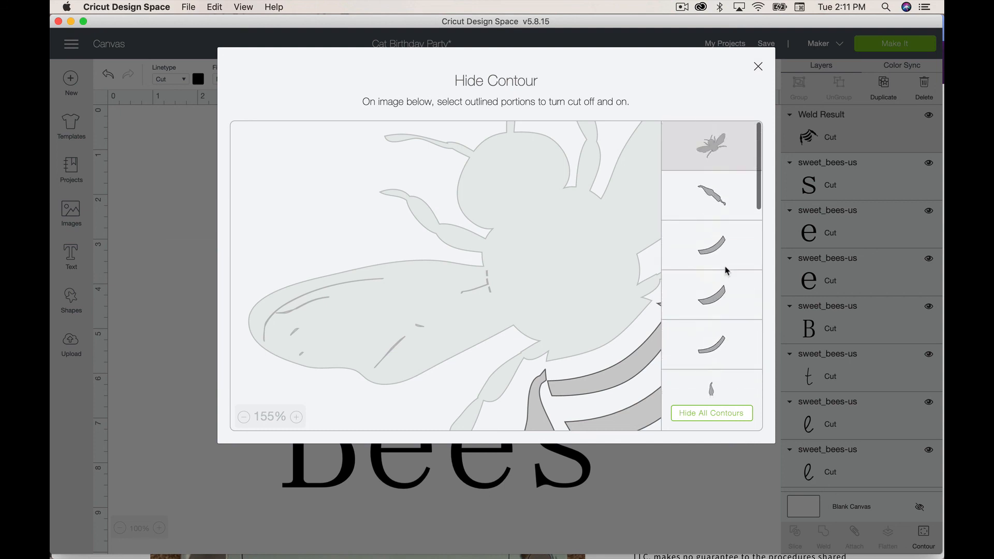
{"action": "left_click", "coordinate": [757, 66]}
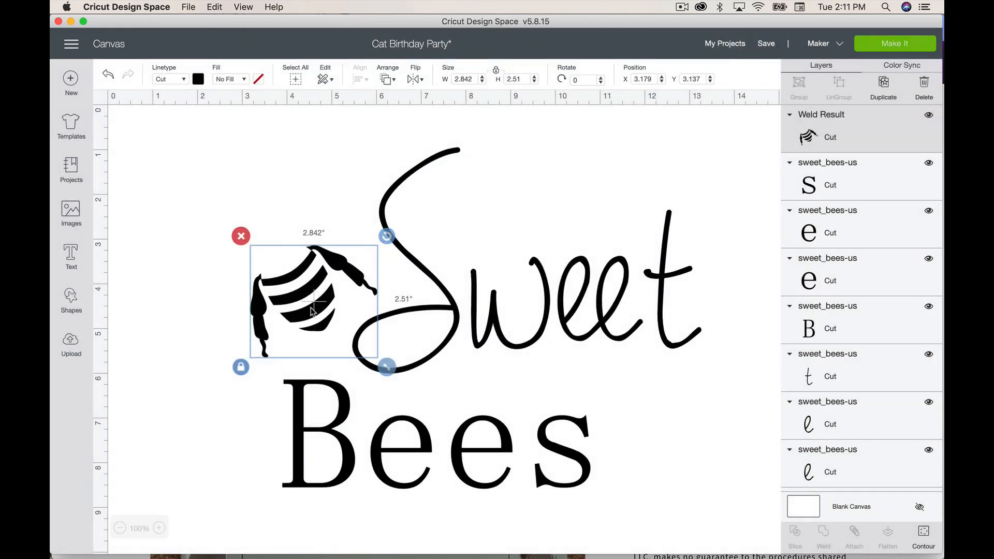
Move the striped abdomen with its legs directly beneath the S of Sweet, and undo the stray move after it.
{"action": "left_click_drag", "start_coordinate": [312, 311], "coordinate": [455, 409]}
{"action": "left_click_drag", "start_coordinate": [340, 477], "coordinate": [490, 501]}
{"action": "key", "text": "super+z"}
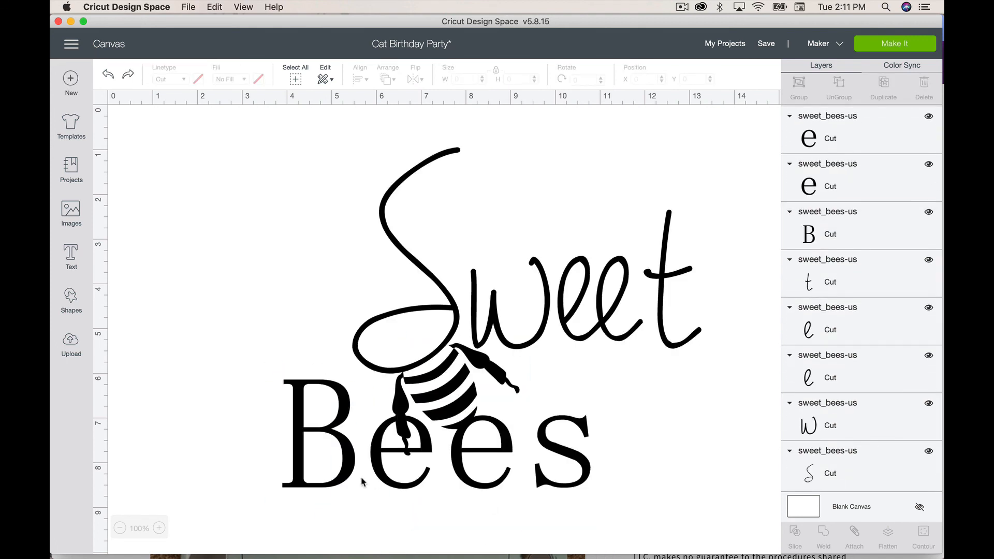
Select the four letters of Bees together and move them right, clear of the abdomen.
{"action": "left_click", "coordinate": [346, 478]}
{"action": "left_click", "coordinate": [403, 488], "text": "shift"}
{"action": "left_click", "coordinate": [496, 484], "text": "shift"}
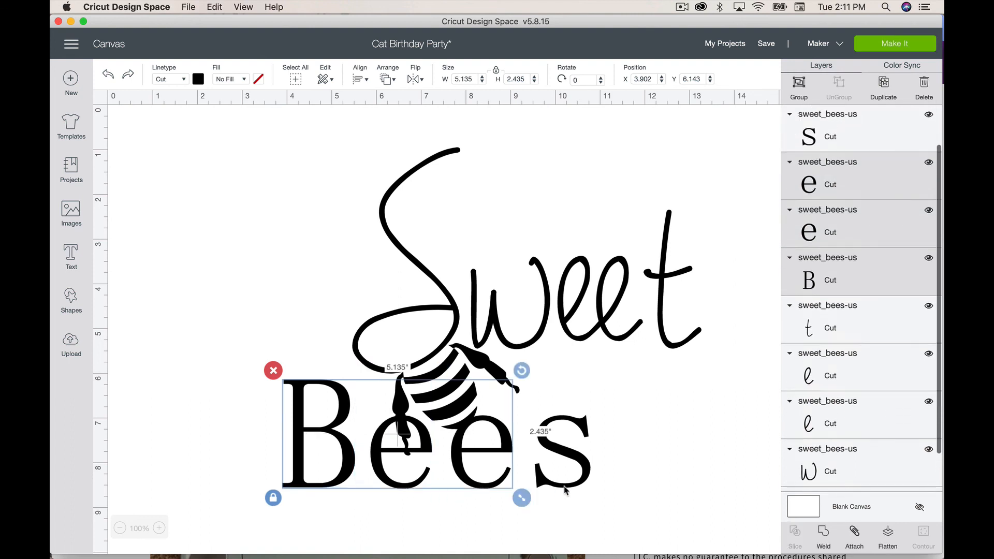
{"action": "left_click", "coordinate": [564, 466], "text": "shift"}
{"action": "left_click_drag", "start_coordinate": [461, 483], "coordinate": [657, 498]}
Shift the whole design left on the canvas, and place Bees beside the abdomen under Sweet at about X 5.277, Y 5.241.
{"action": "left_click_drag", "start_coordinate": [310, 233], "coordinate": [577, 456]}
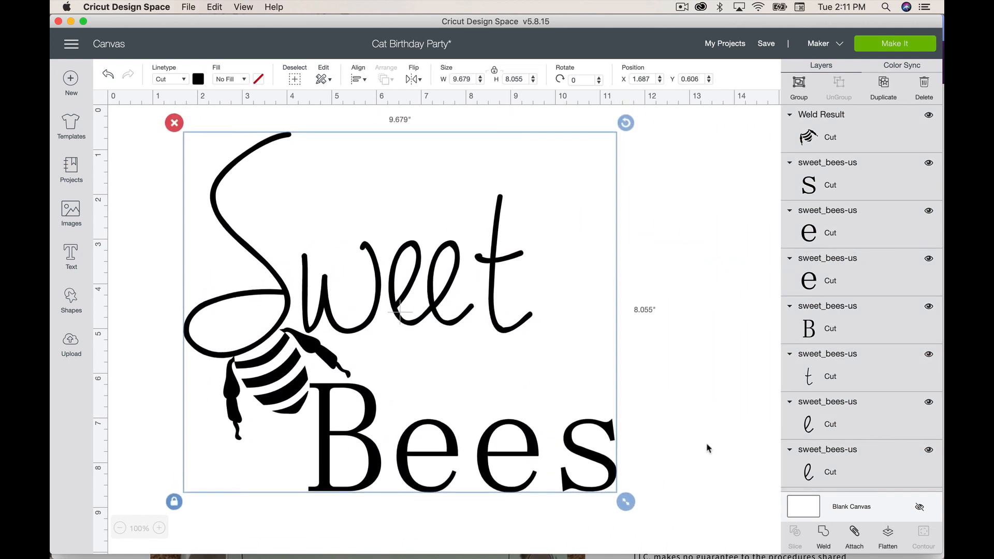
{"action": "left_click", "coordinate": [708, 446]}
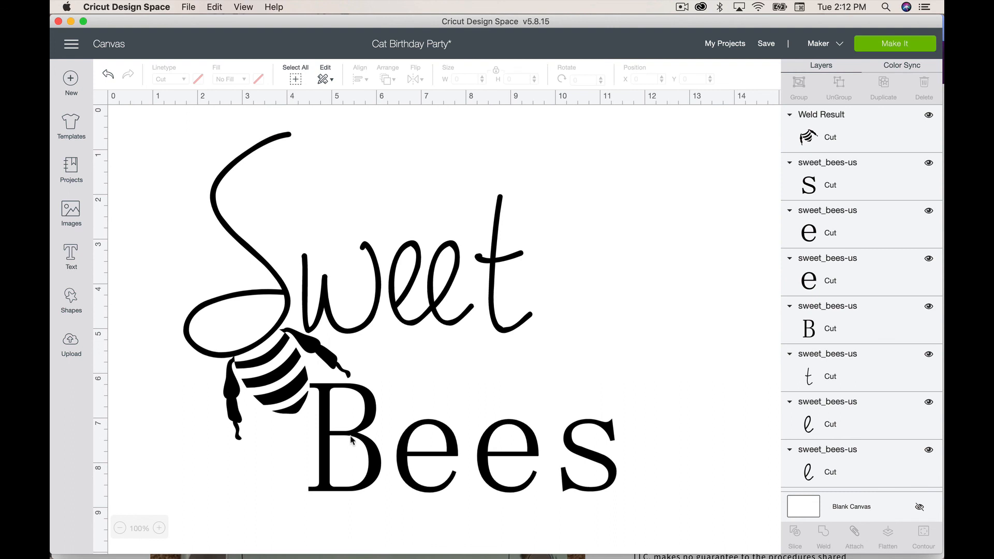
{"action": "left_click_drag", "start_coordinate": [659, 483], "coordinate": [392, 397]}
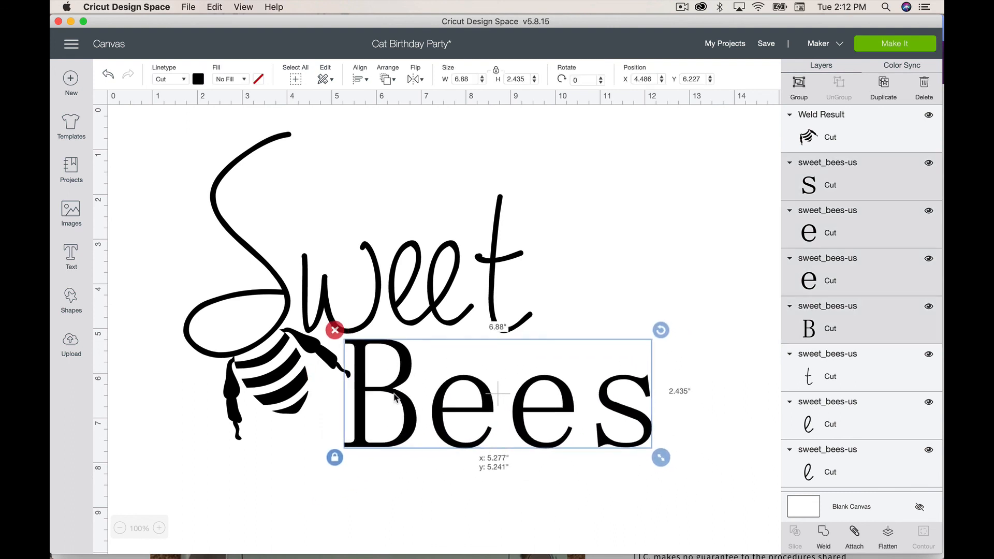
{"action": "left_click", "coordinate": [432, 465]}
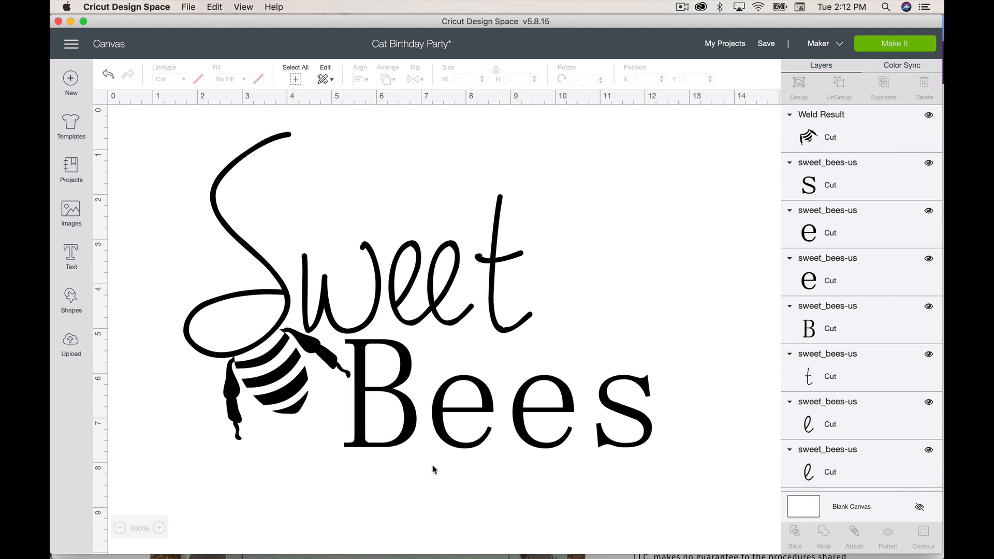